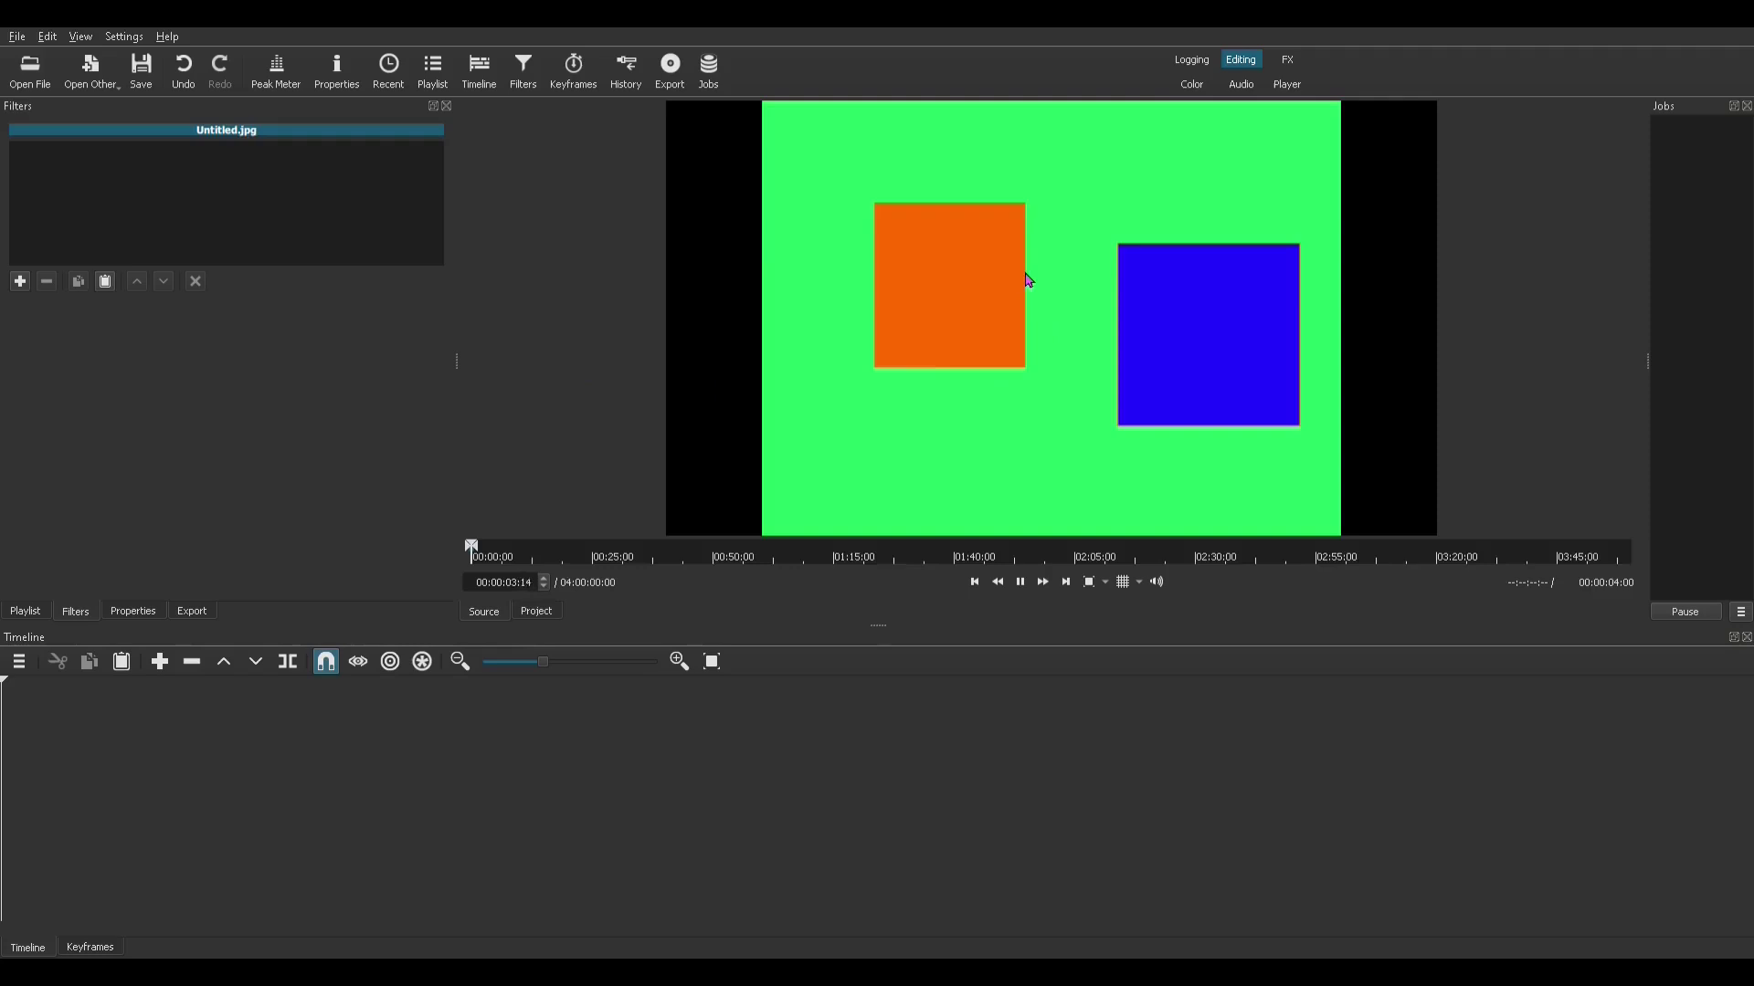
# Pause playback of the Untitled.jpg squares image in the player.
pyautogui.press('space')
# Place Untitled.jpg on V1, stretch it to about 31 seconds, and add video track V4.
pyautogui.moveTo(1033, 403); pyautogui.dragTo(470, 714)
pyautogui.moveTo(243, 745); pyautogui.dragTo(895, 722)
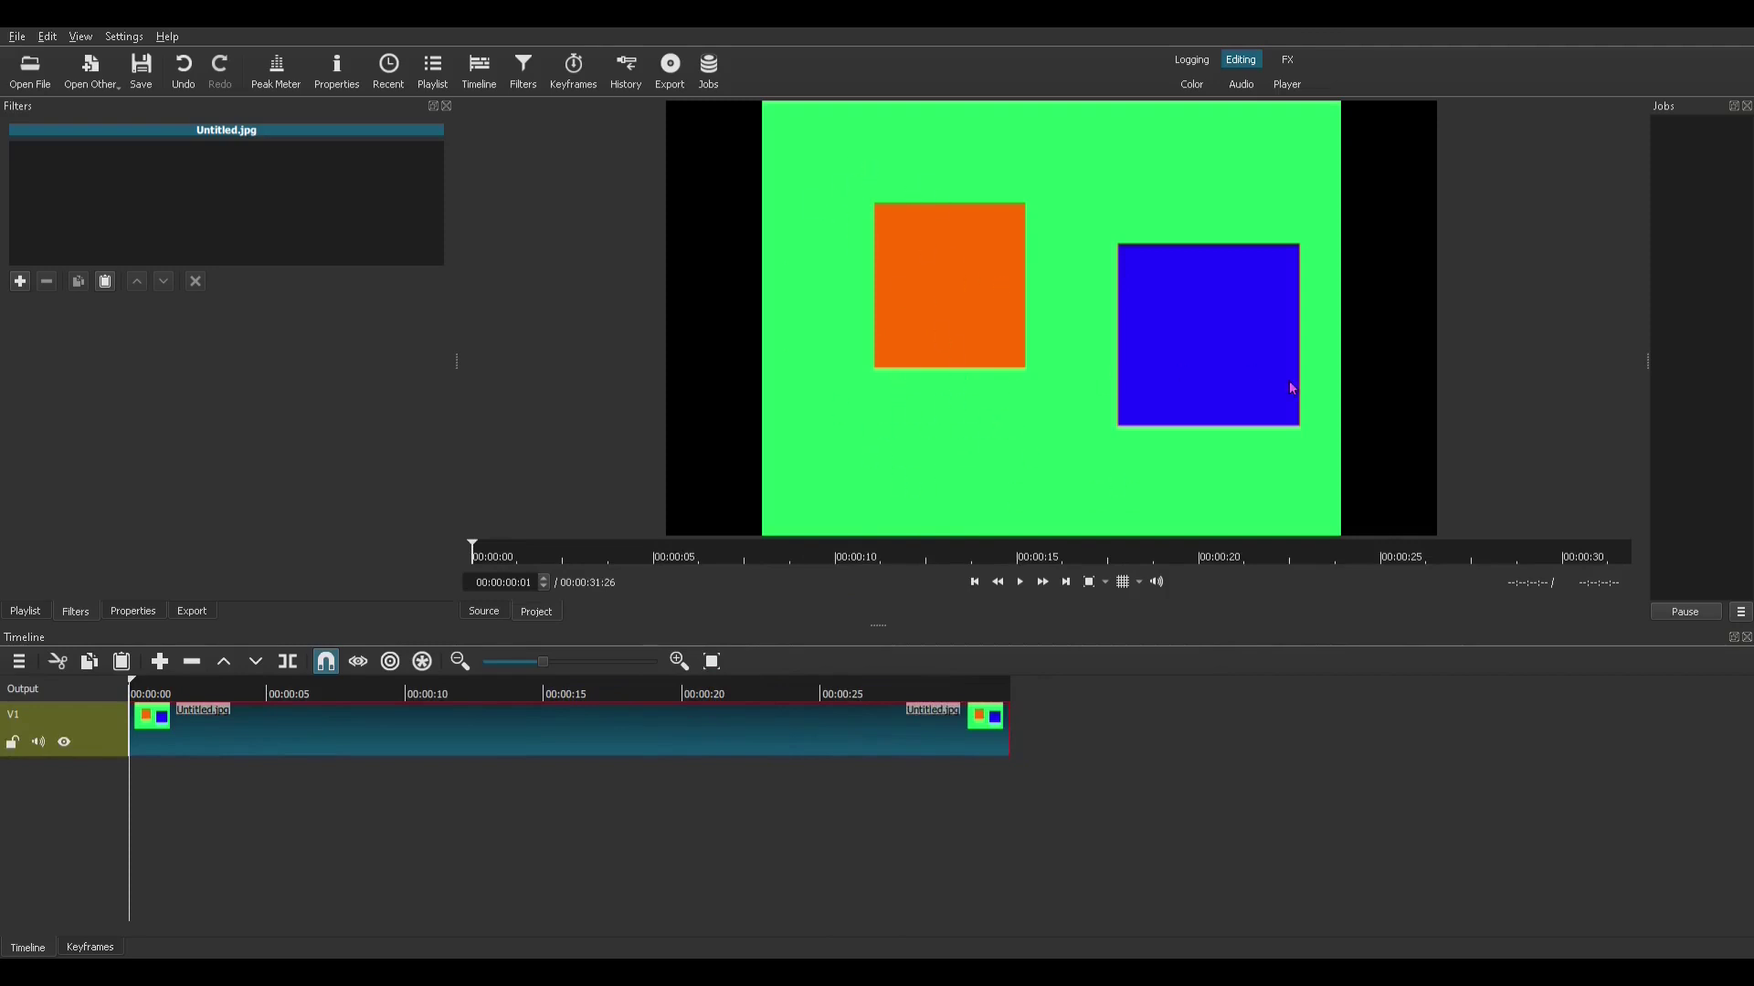
pyautogui.rightClick(556, 794)
pyautogui.moveTo(639, 804)
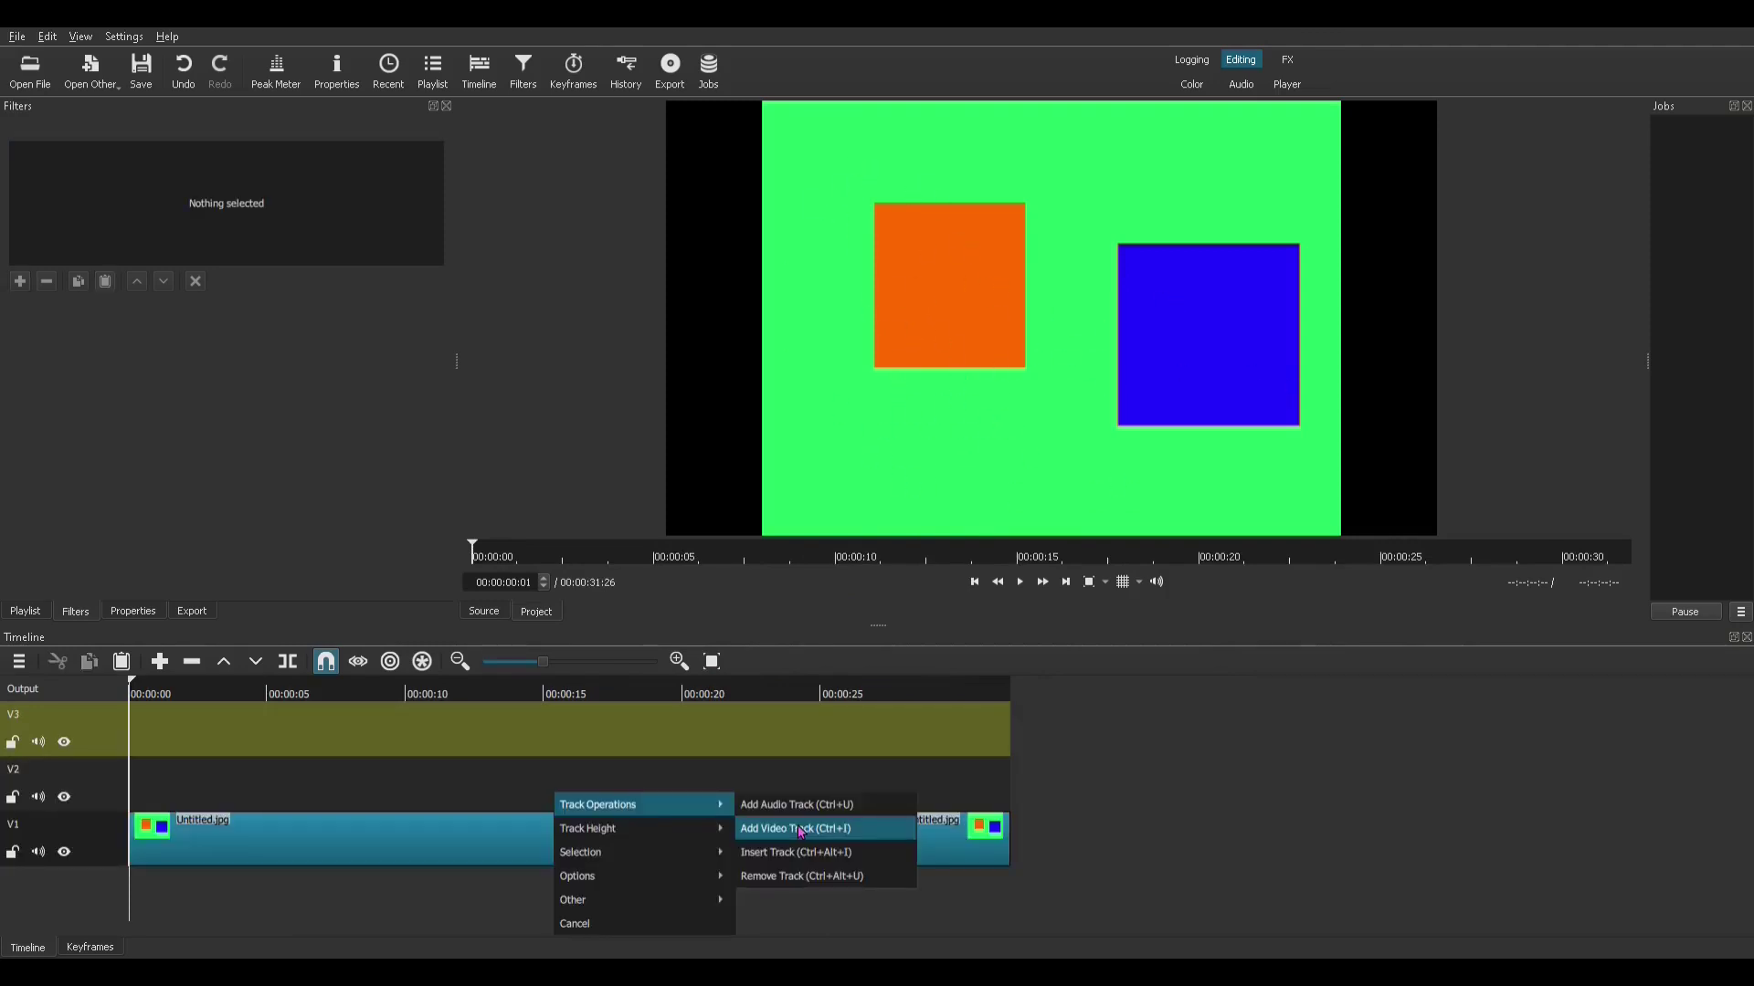
pyautogui.click(801, 831)
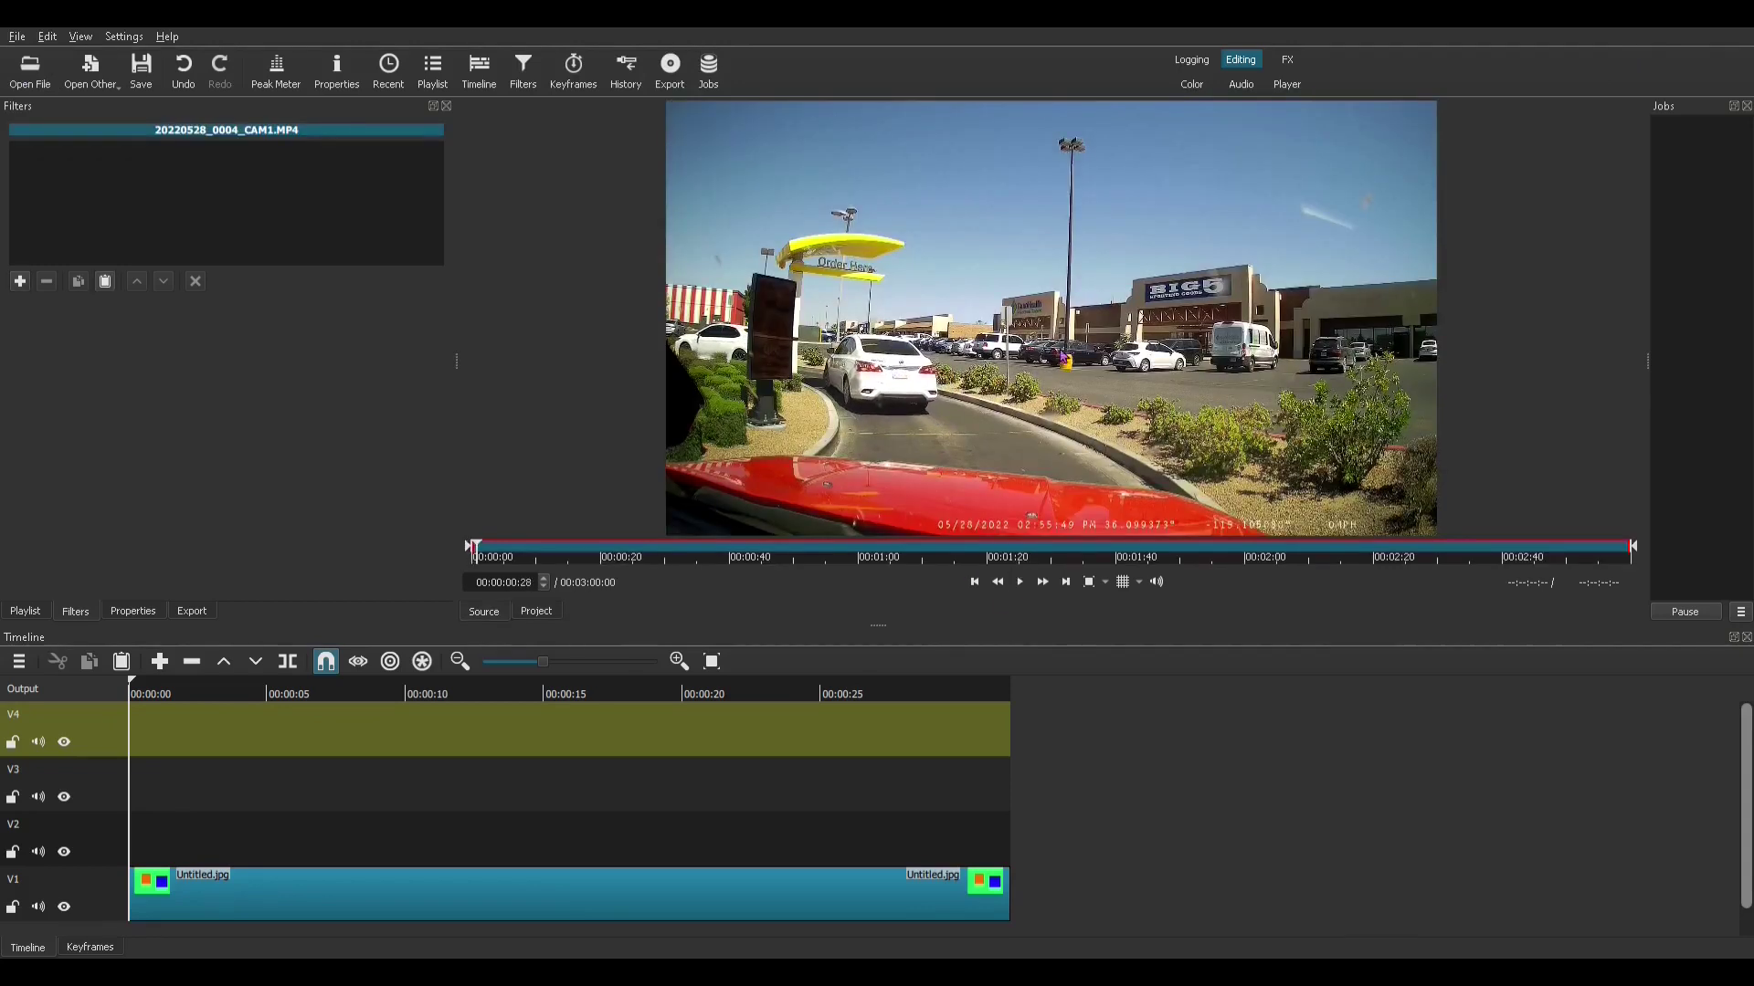
# Put the 0004 and 0008 dashcam clips at the start of V2 and V3, and move Untitled.jpg to V4.
pyautogui.moveTo(1065, 356); pyautogui.dragTo(455, 683)
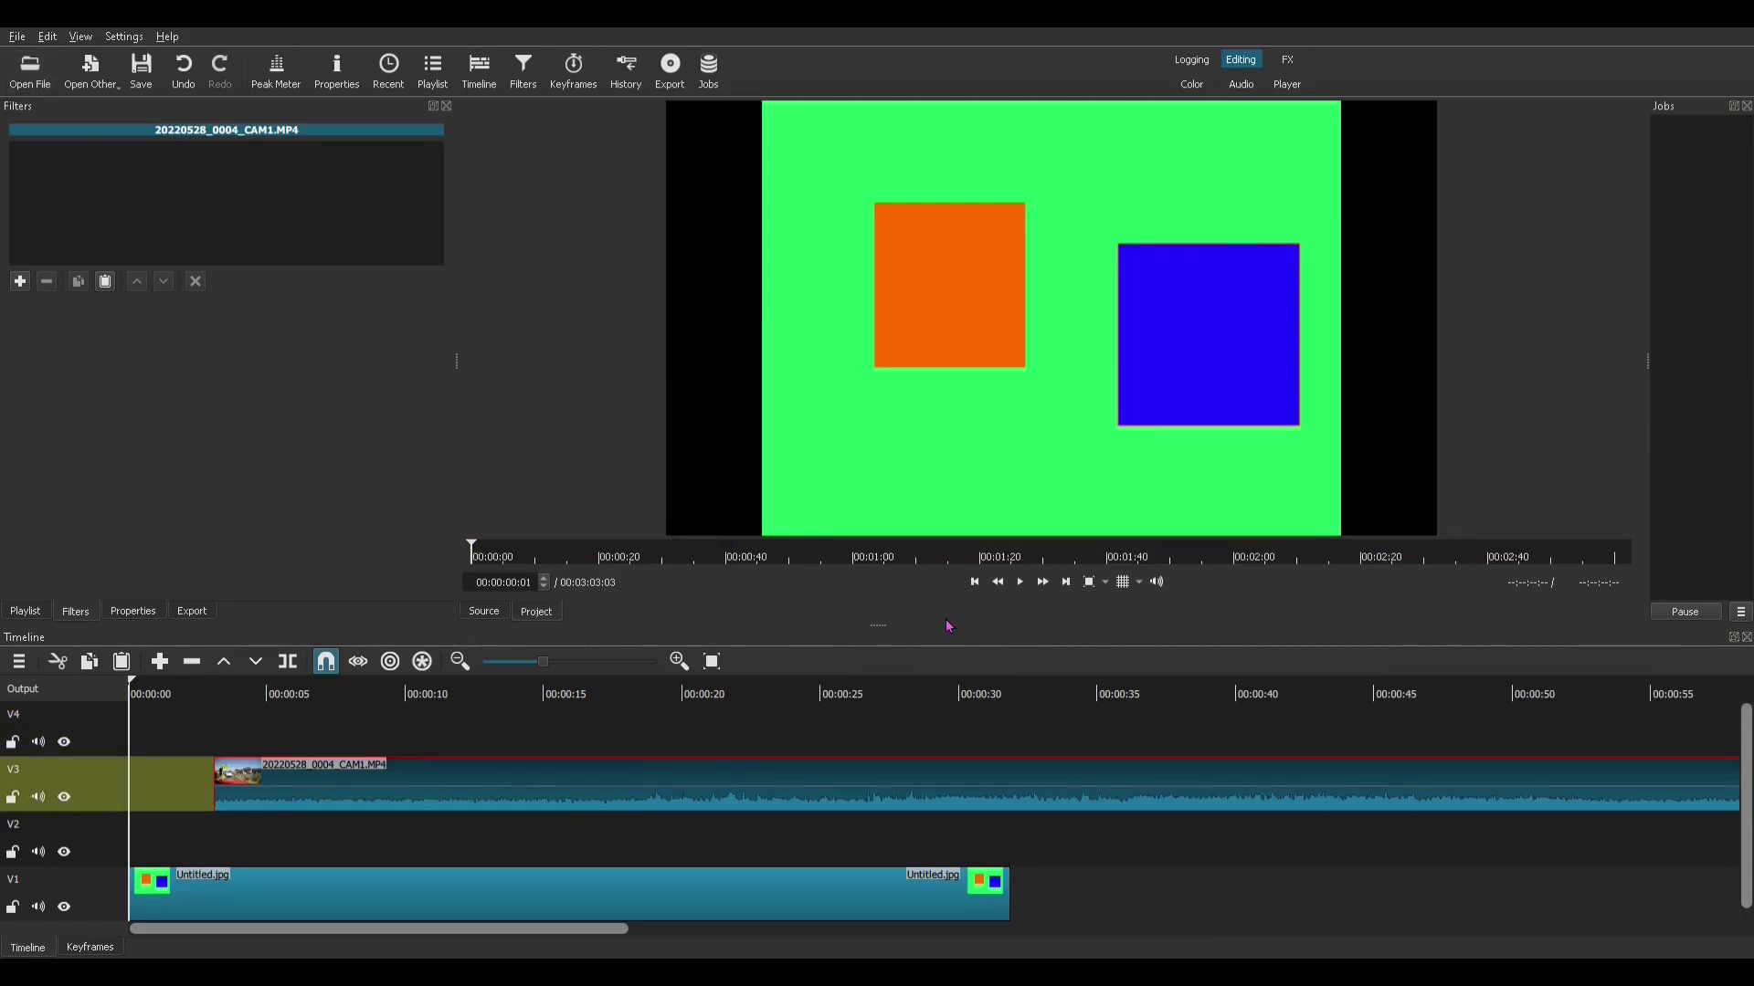
pyautogui.moveTo(949, 627); pyautogui.dragTo(156, 741)
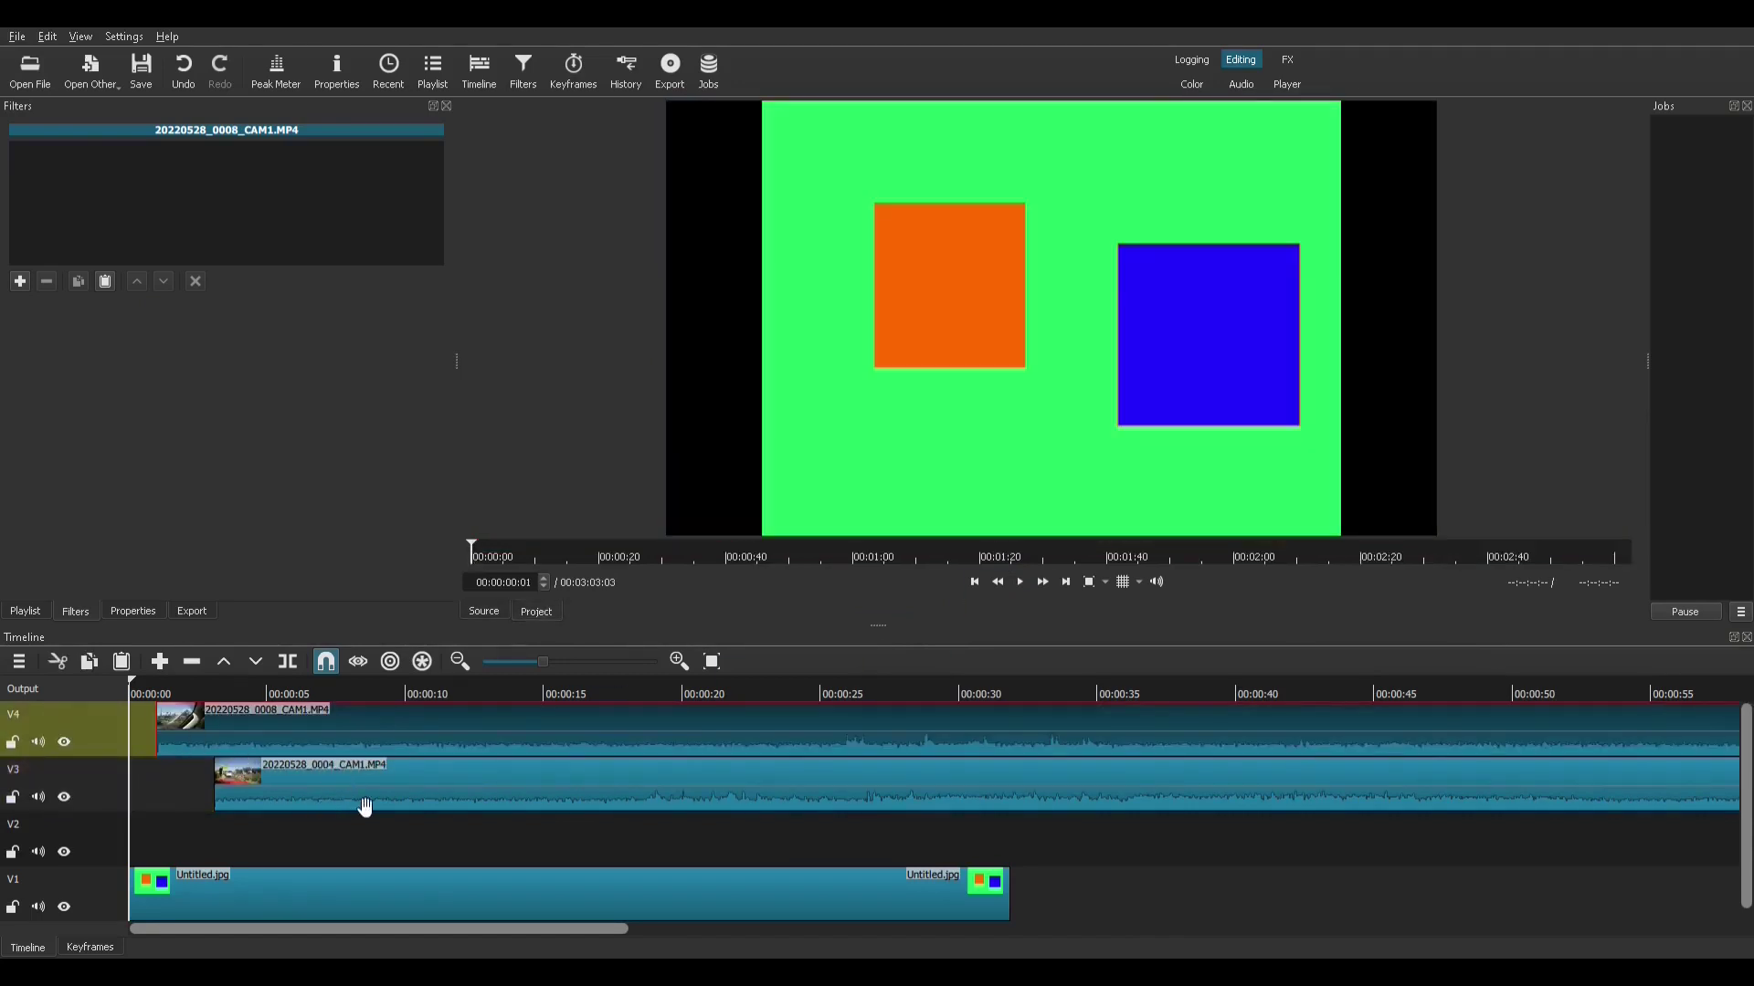
pyautogui.moveTo(383, 802); pyautogui.dragTo(252, 856)
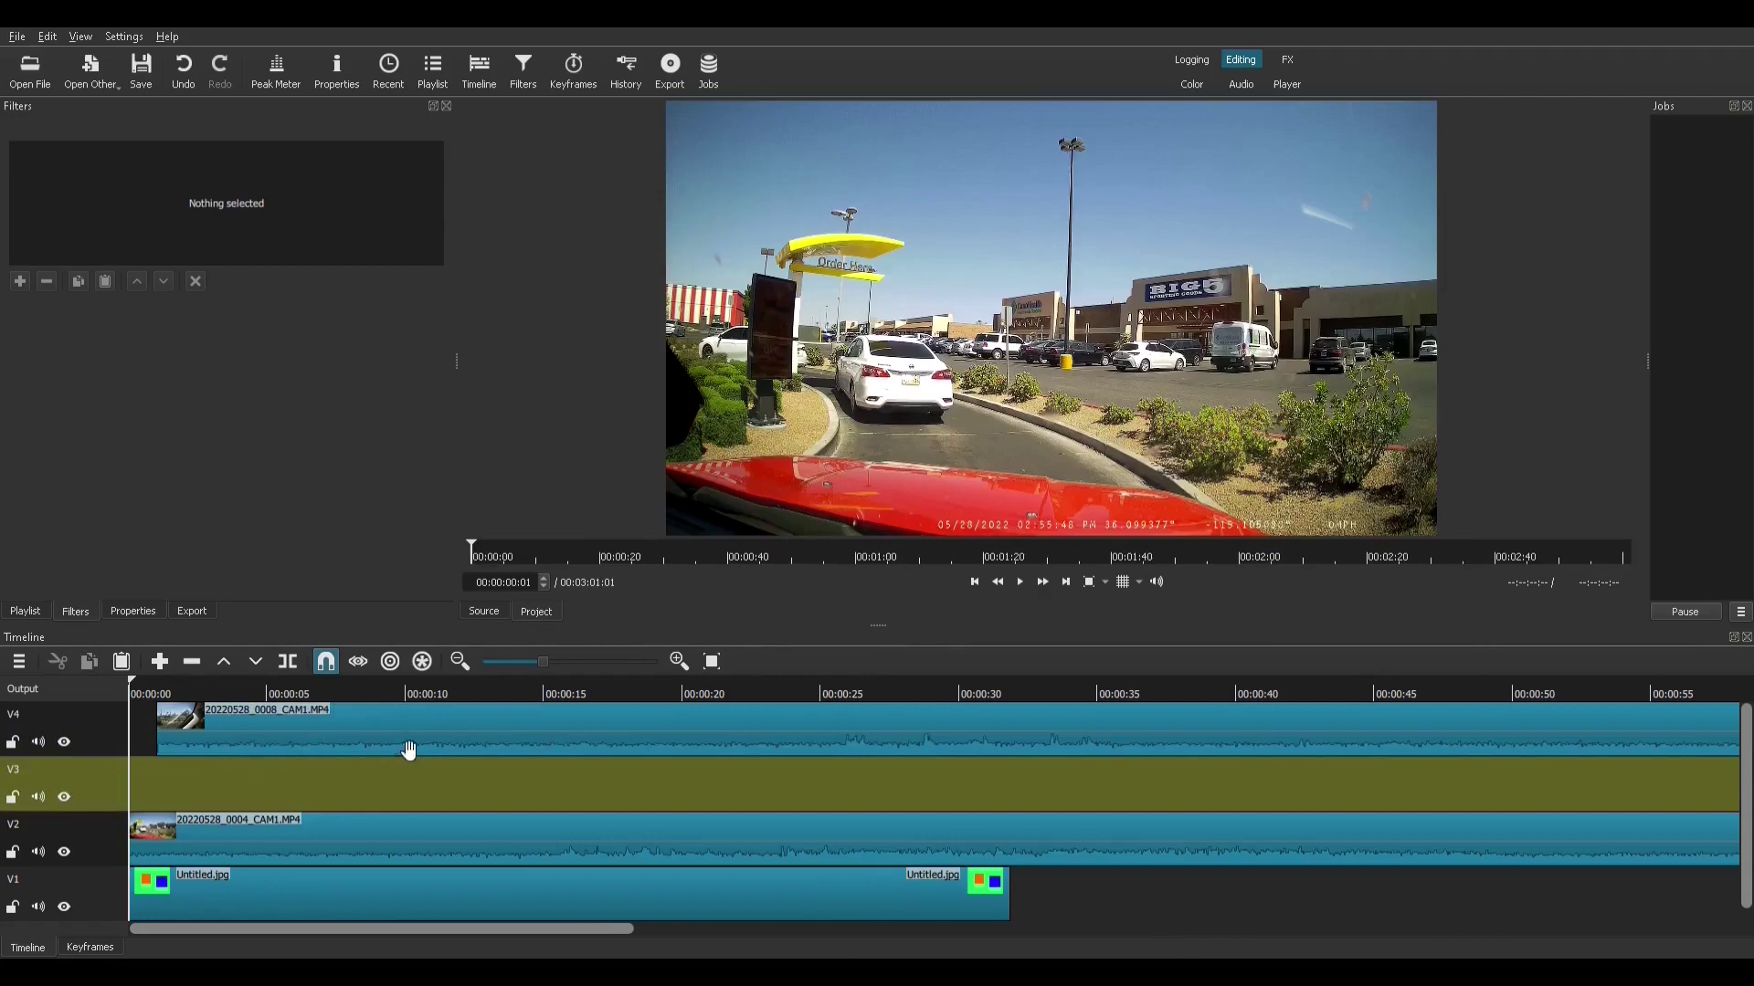
pyautogui.moveTo(402, 745); pyautogui.dragTo(364, 813)
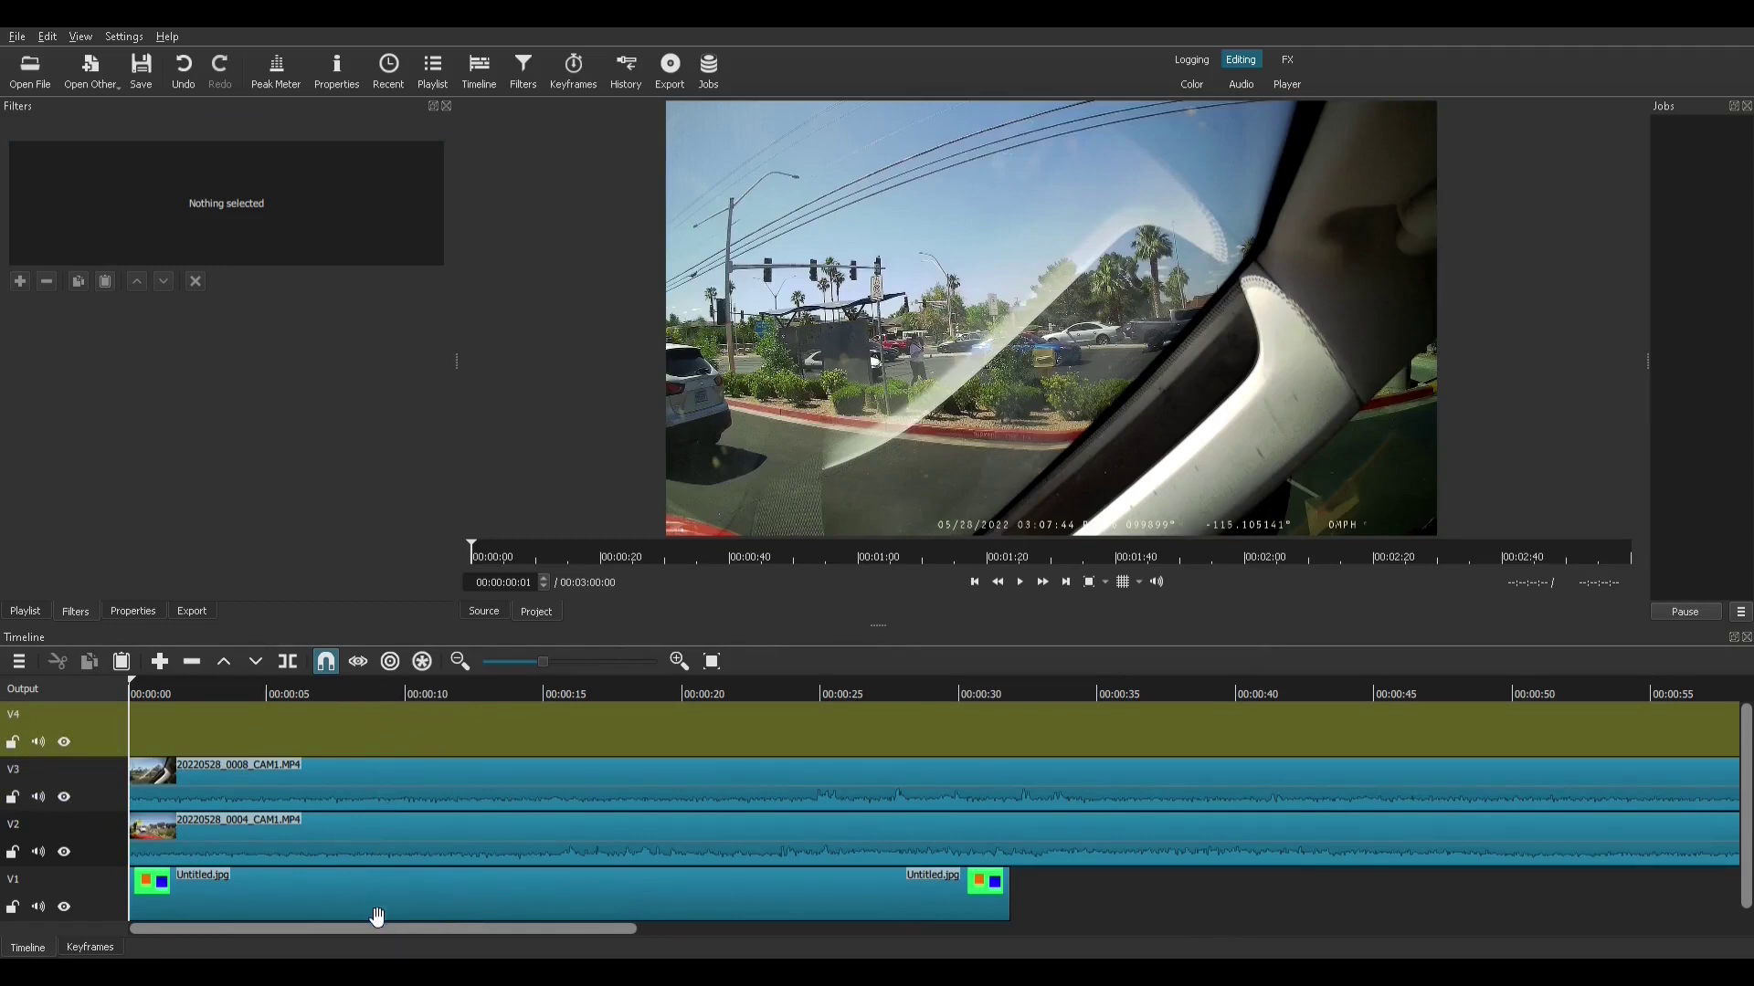
pyautogui.moveTo(407, 916); pyautogui.dragTo(398, 749)
# Shift the 0004 clip to V1, the 0008 clip to V2 and the squares image to V3.
pyautogui.click(366, 694)
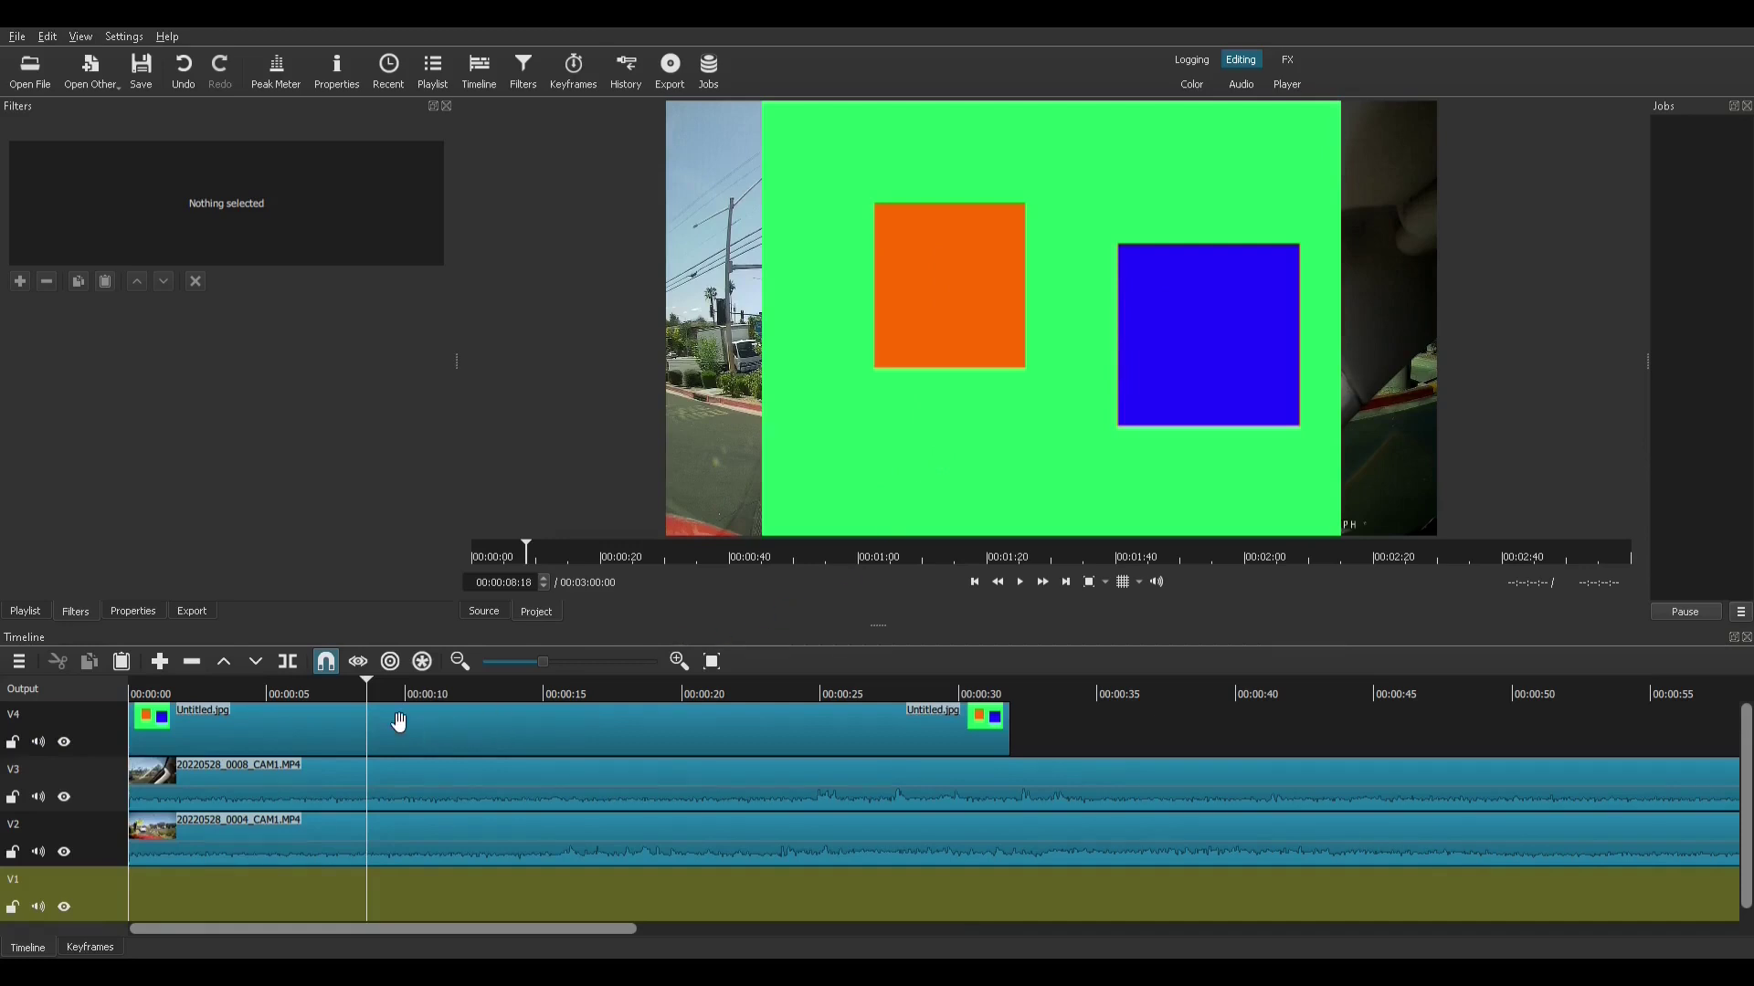
pyautogui.moveTo(463, 856); pyautogui.dragTo(468, 842)
pyautogui.moveTo(475, 735); pyautogui.dragTo(459, 788)
# Copy the V3 squares image and paste a duplicate onto track V4.
pyautogui.click(522, 799)
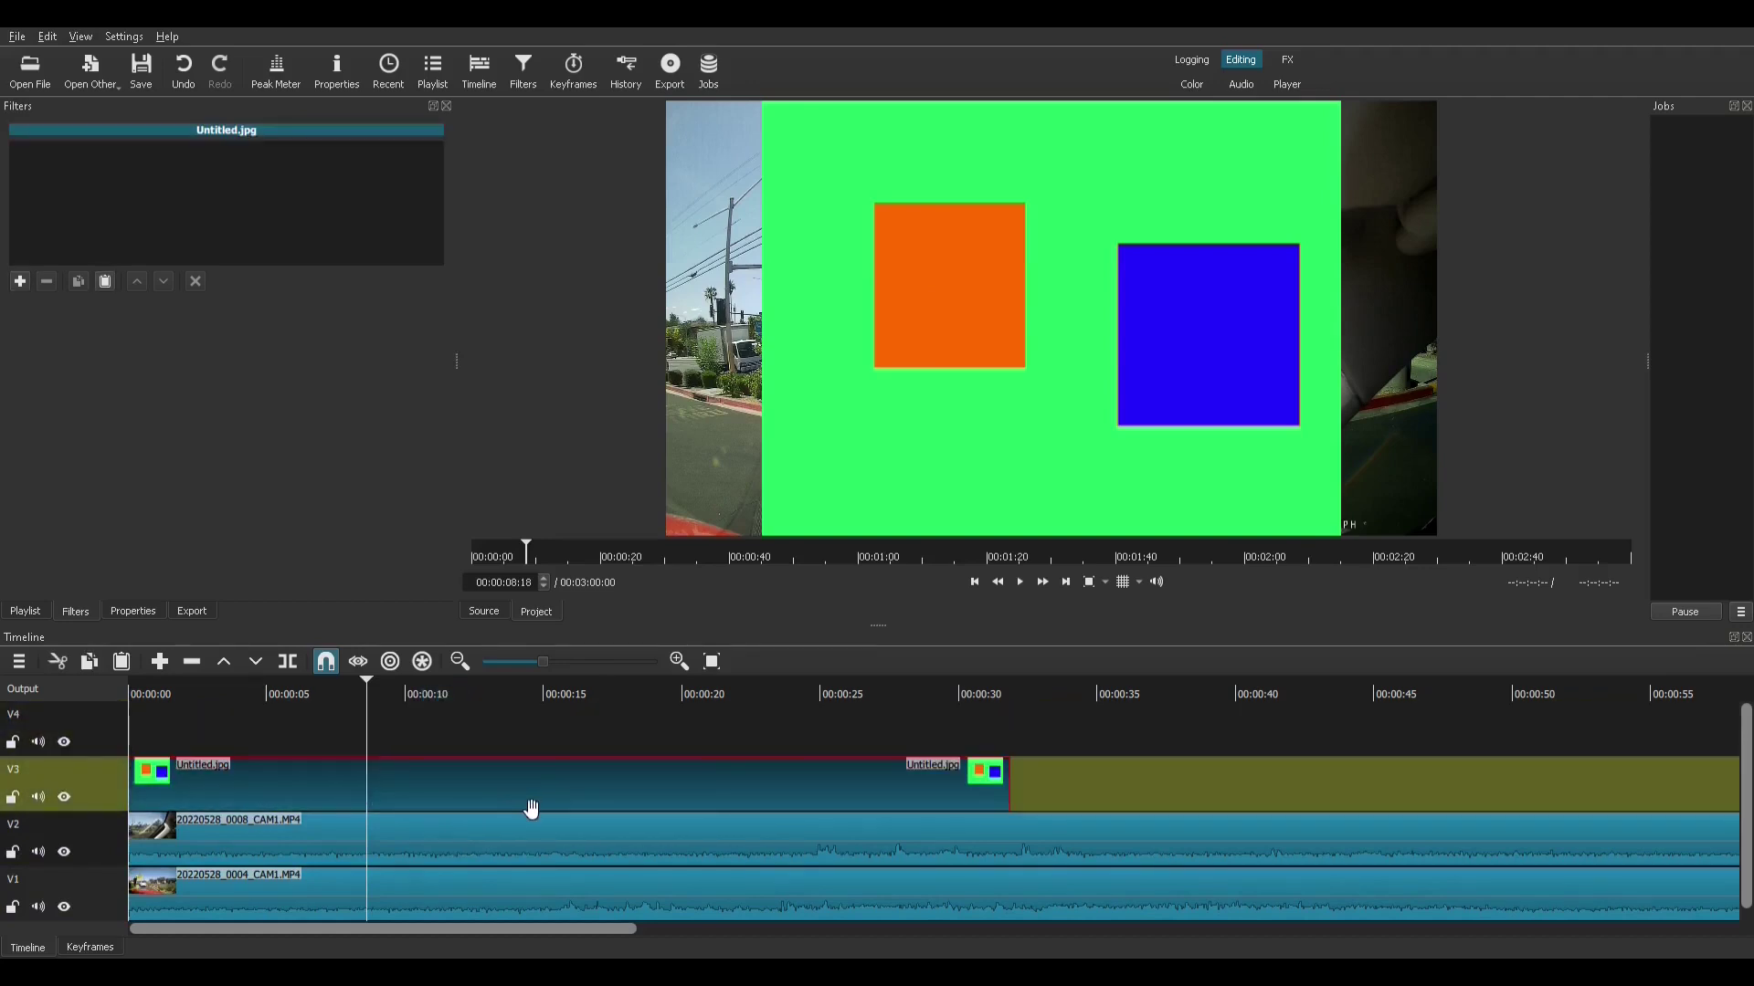
pyautogui.rightClick(531, 804)
pyautogui.click(566, 807)
pyautogui.click(125, 749)
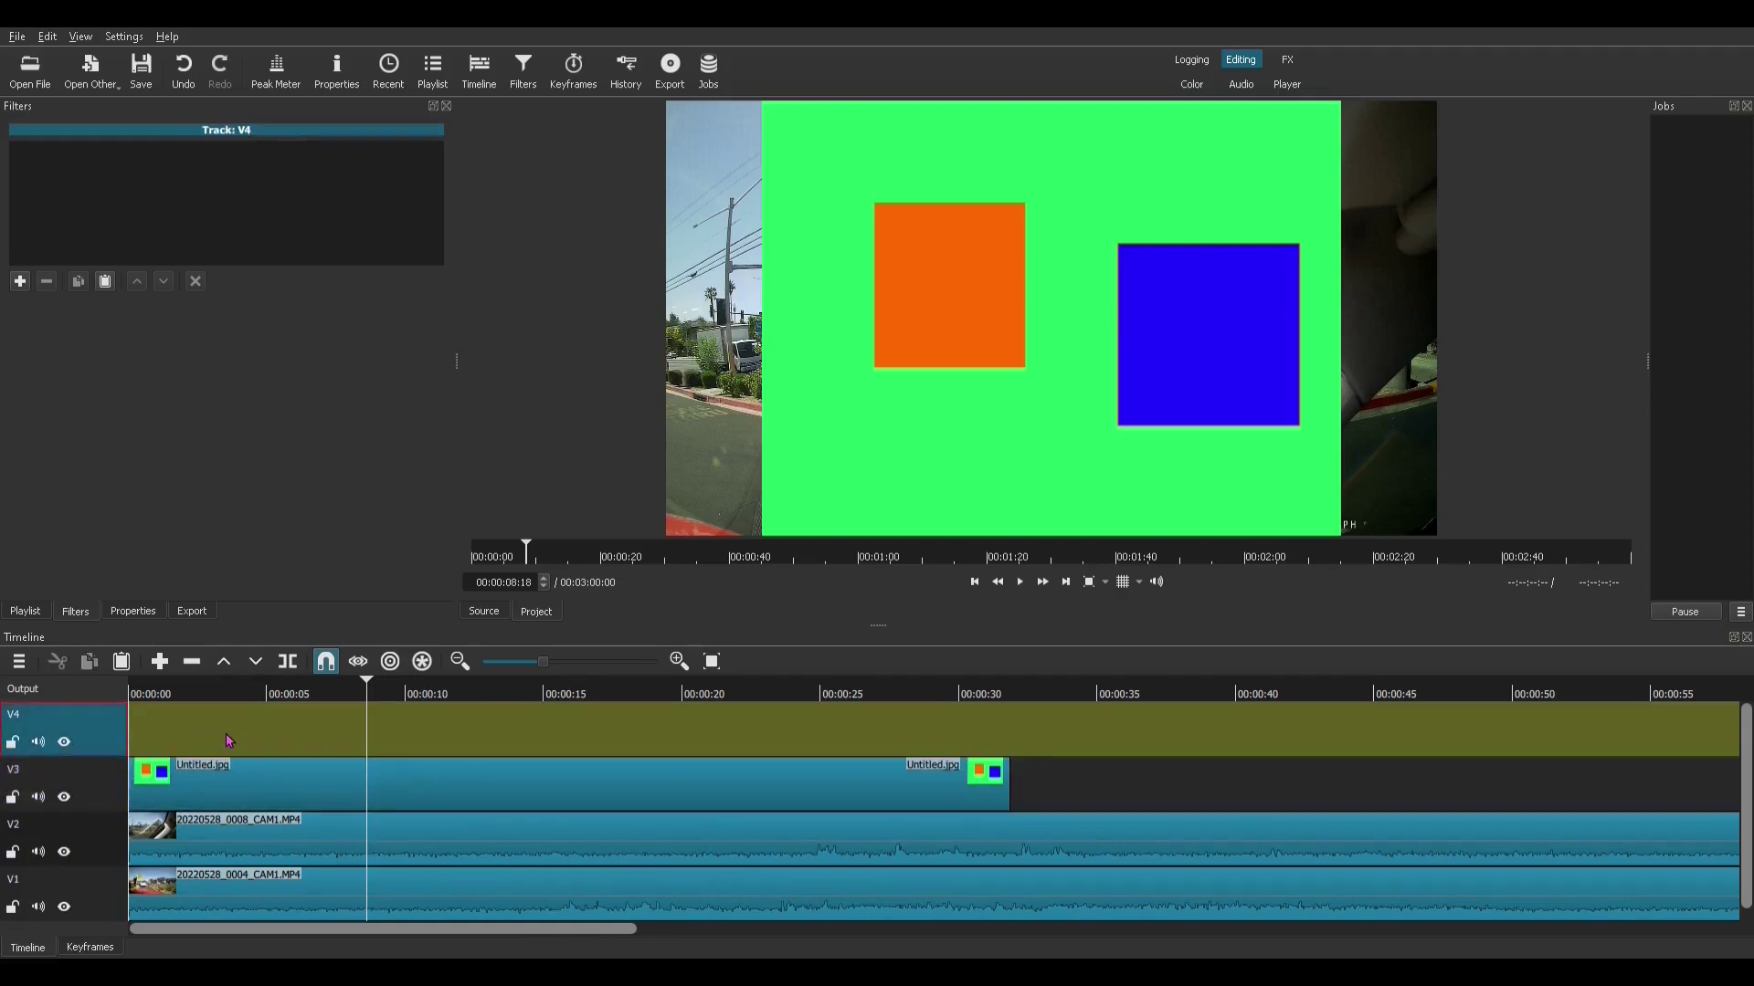
pyautogui.click(227, 741)
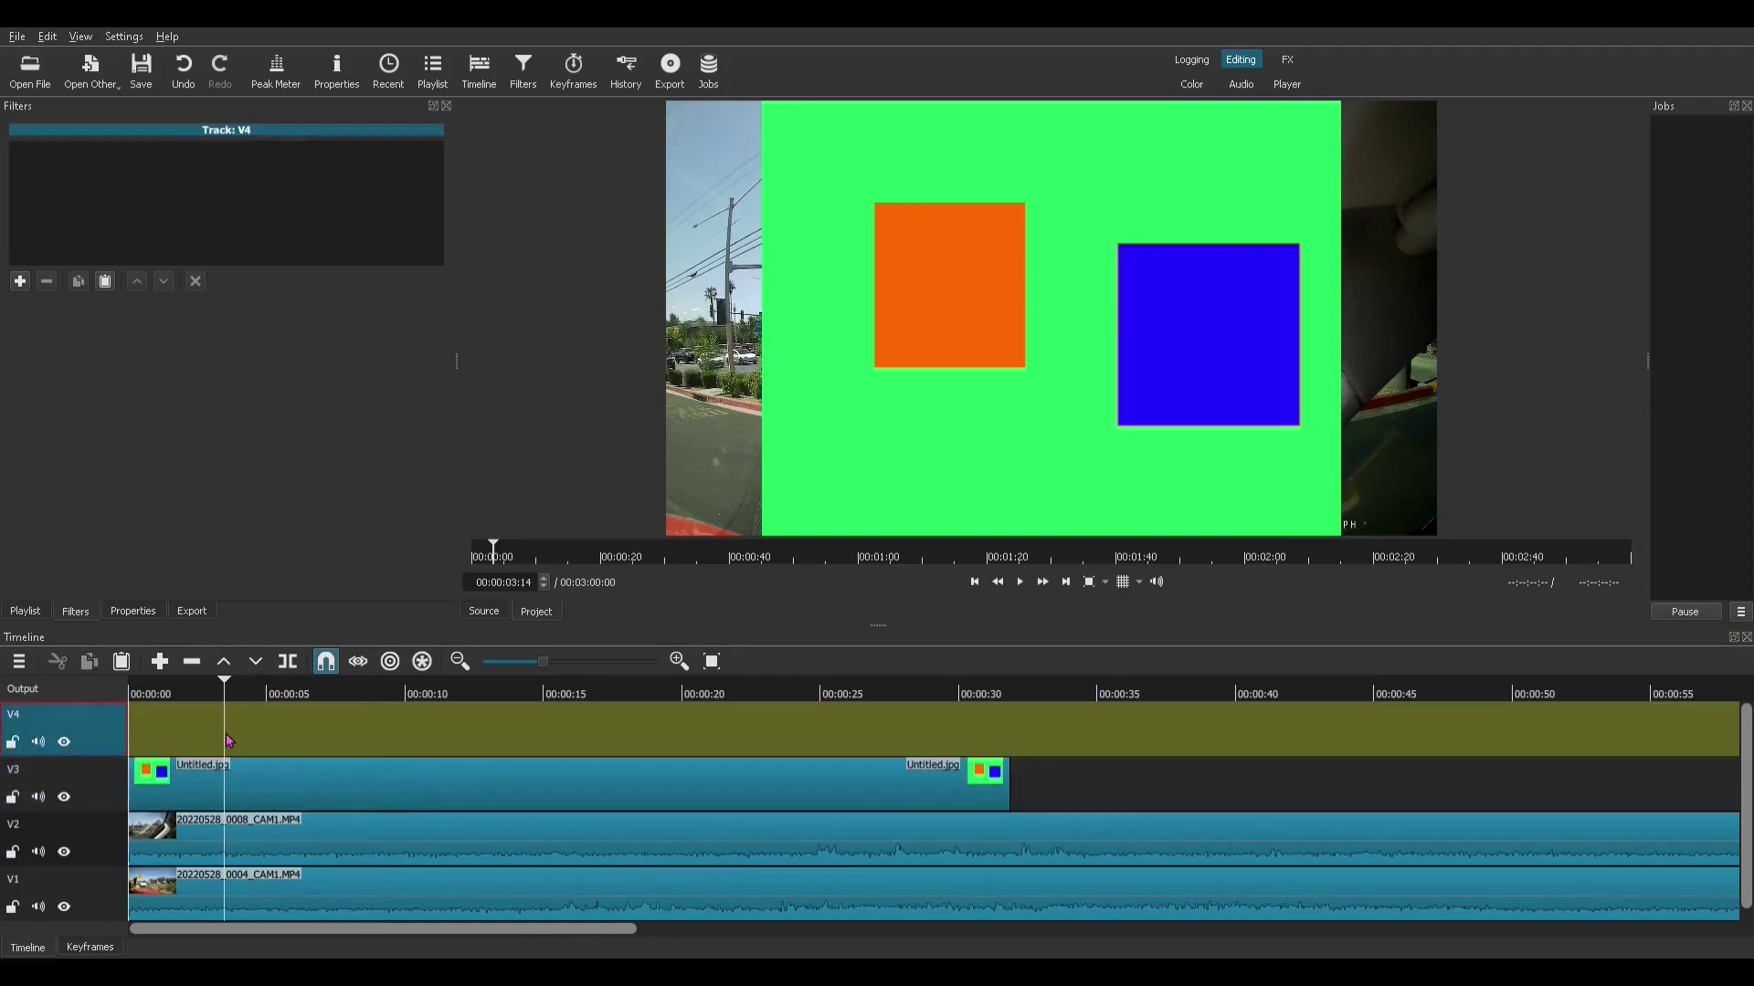
pyautogui.hotkey('ctrl', 'v')
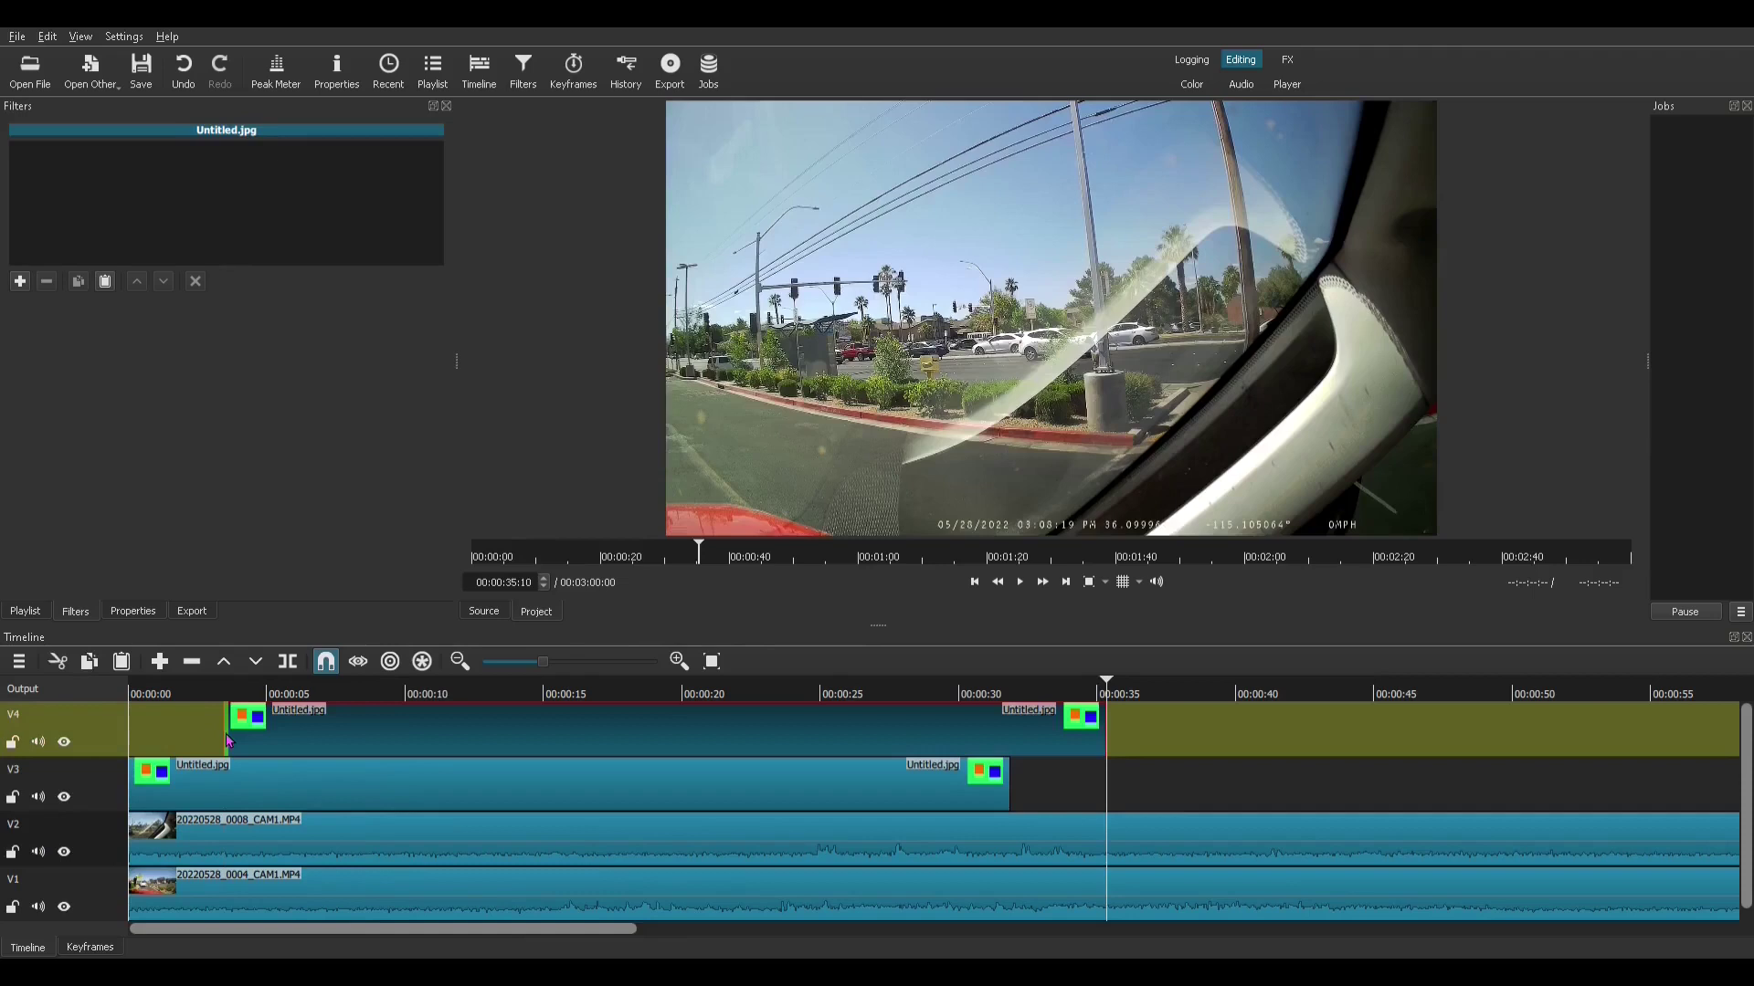
# Mute tracks V1–V4 and remove the V4 gap so the copy starts at zero.
pyautogui.click(38, 851)
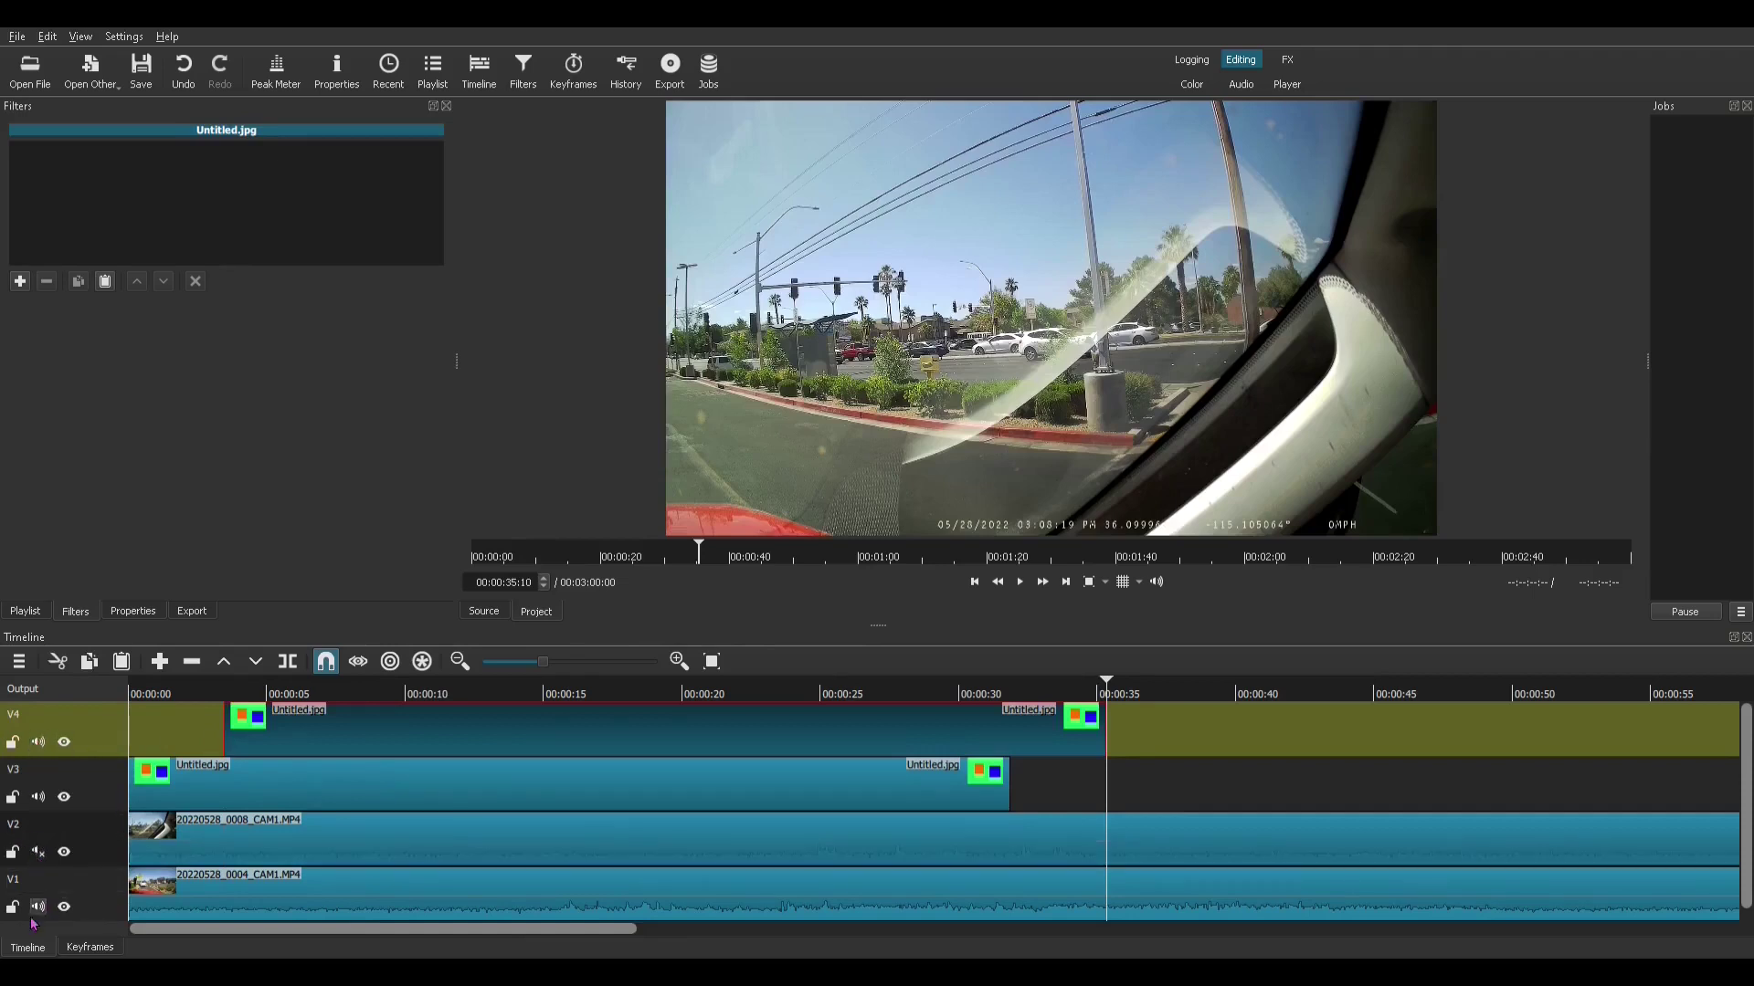
pyautogui.click(37, 908)
pyautogui.click(38, 742)
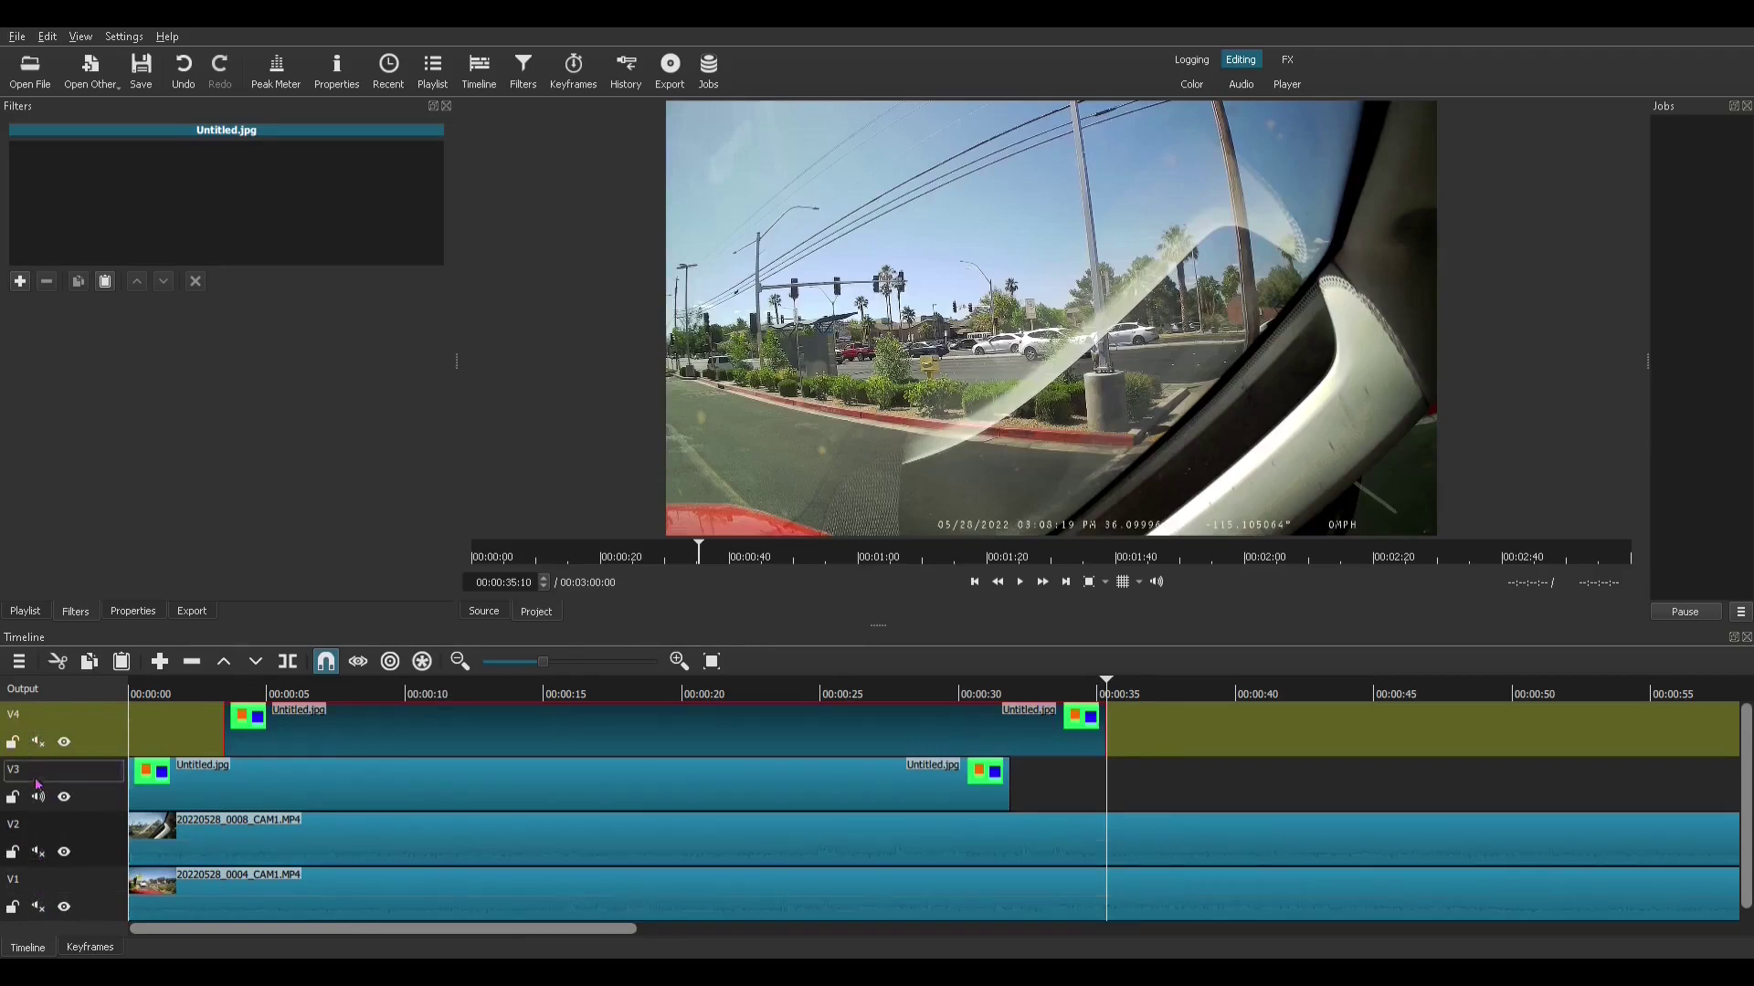
pyautogui.click(37, 799)
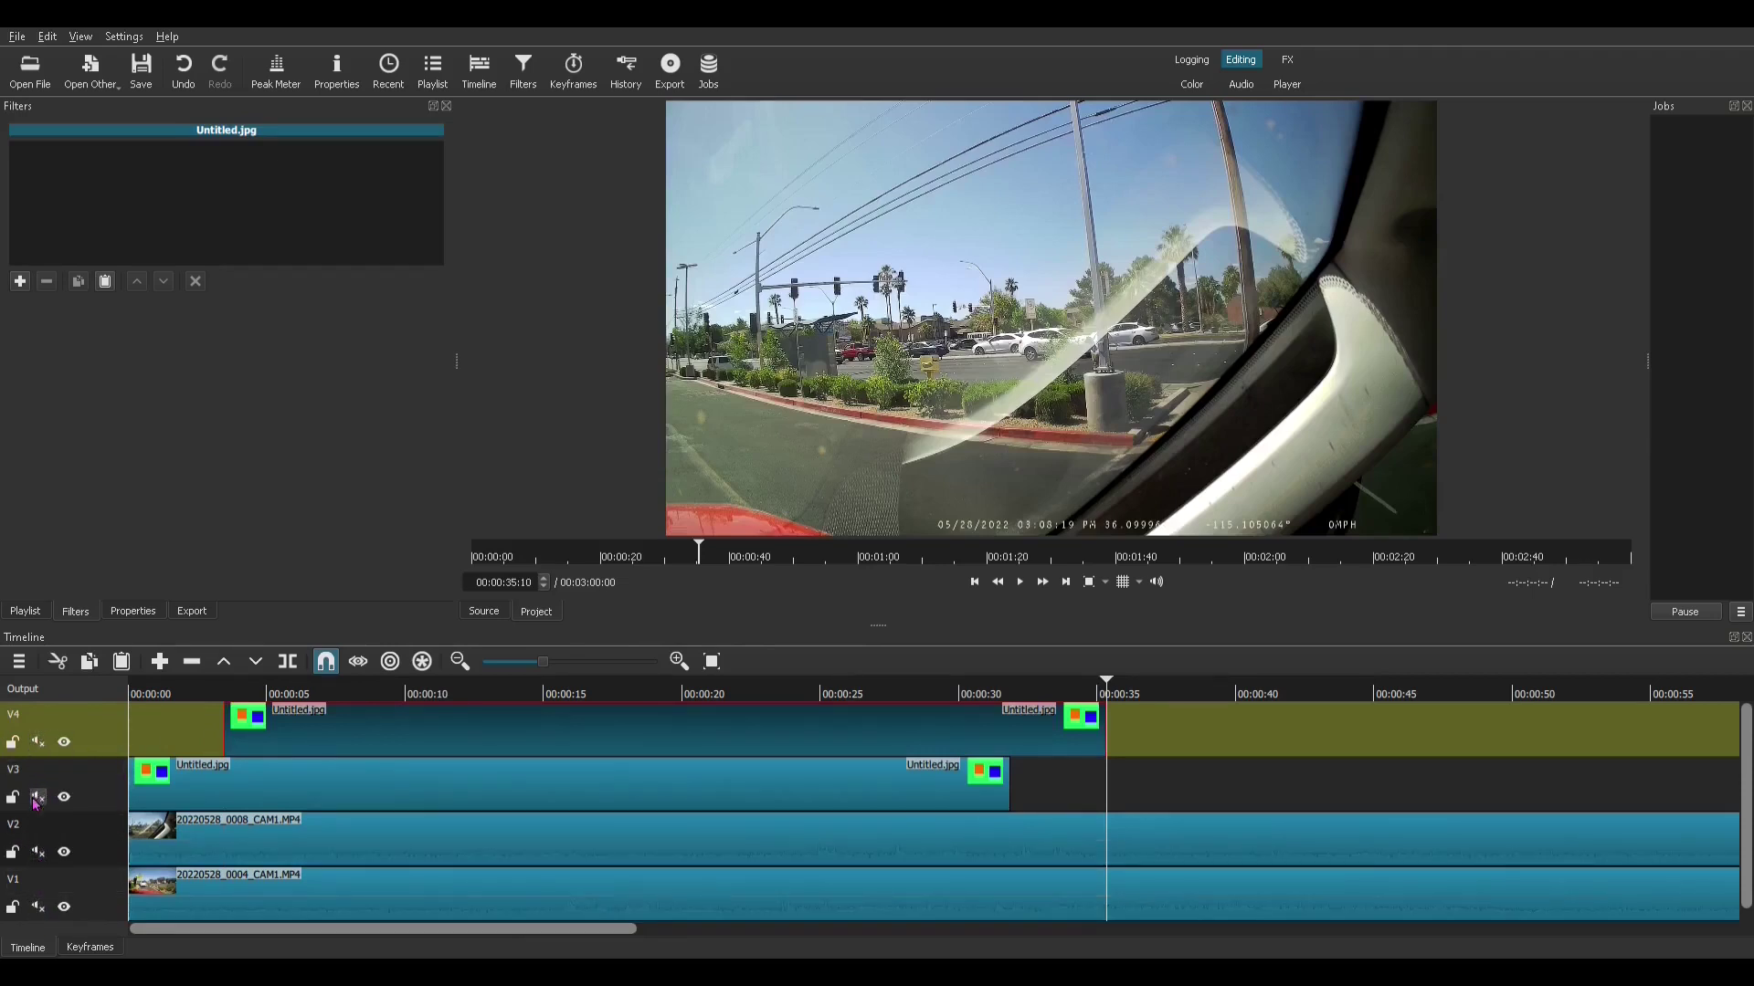
pyautogui.rightClick(187, 740)
pyautogui.click(211, 795)
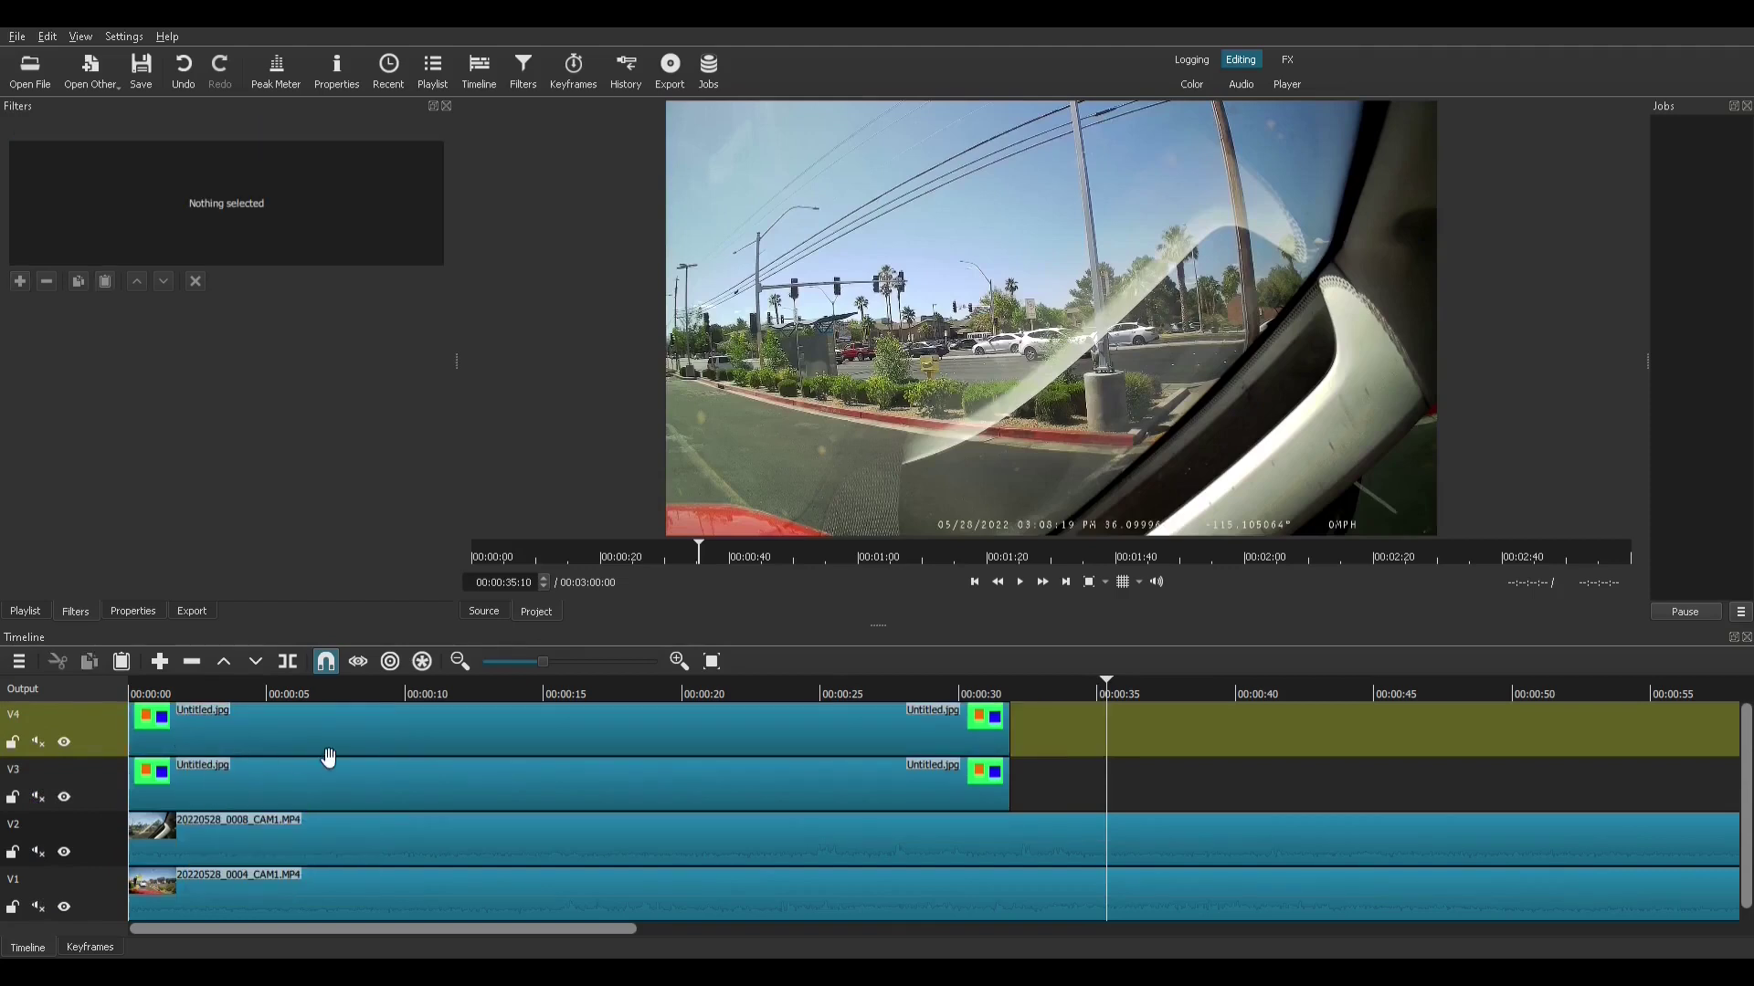
pyautogui.click(311, 698)
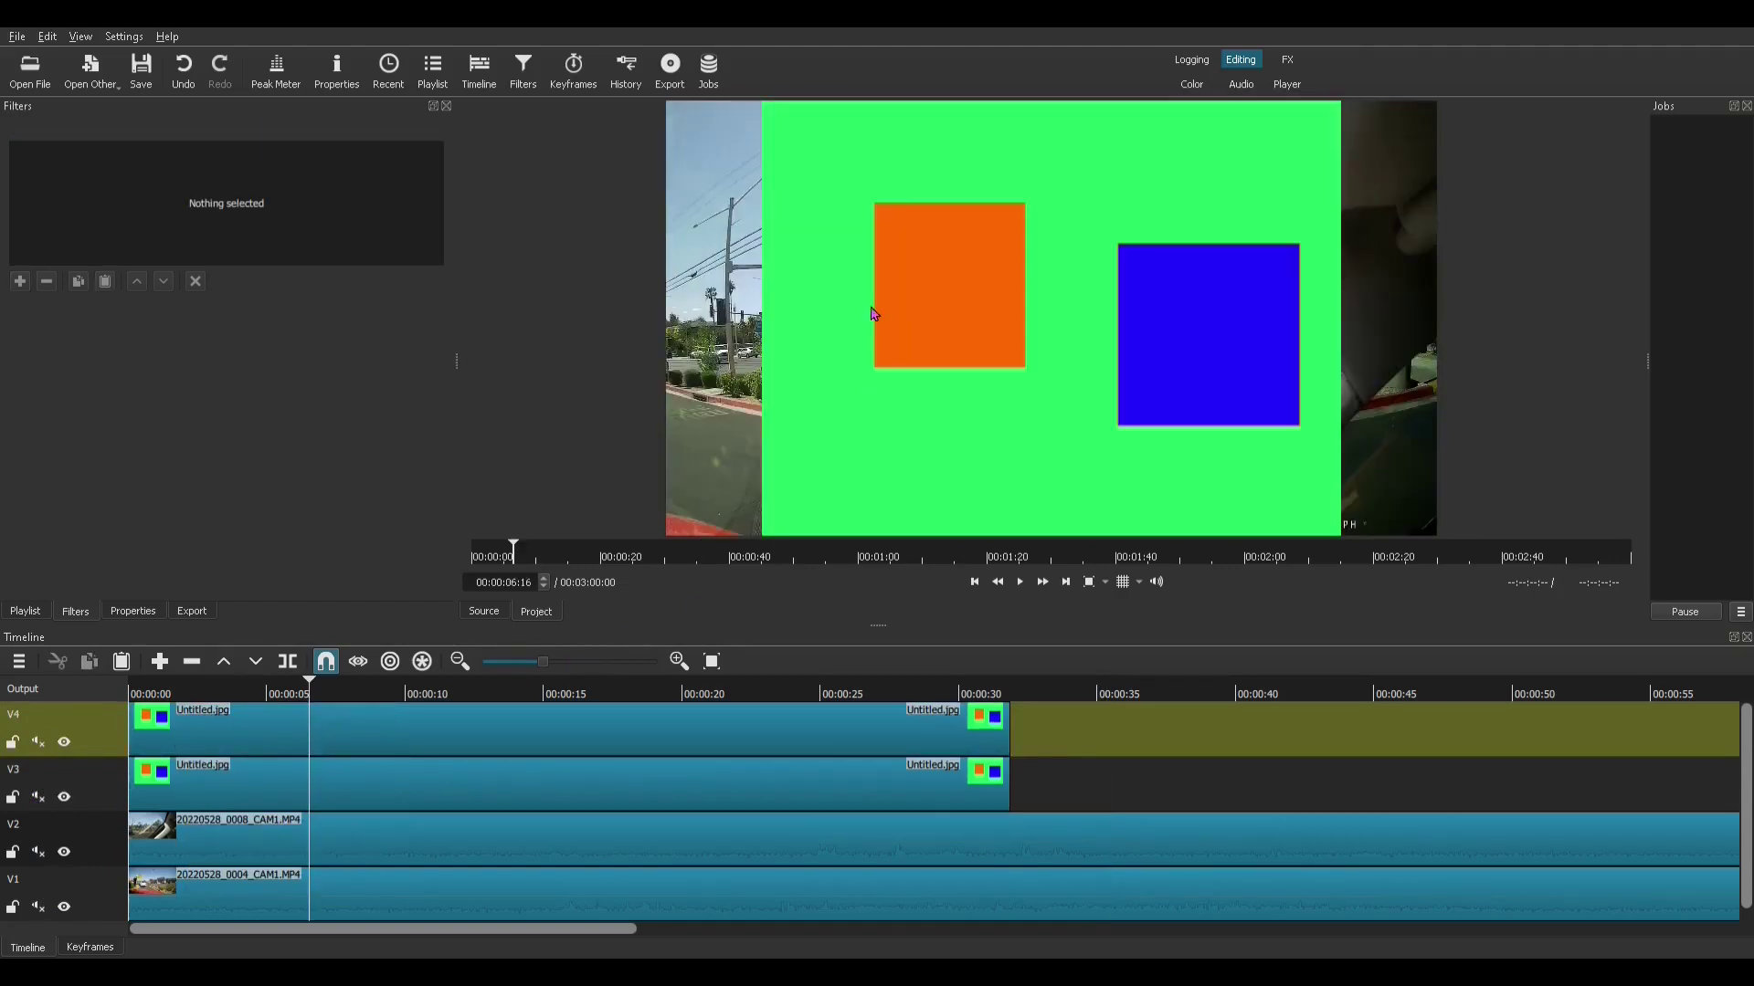
# Add Chroma Key: Advanced to the top V4 image, keyed to the orange square.
pyautogui.click(427, 745)
pyautogui.click(419, 765)
pyautogui.click(417, 726)
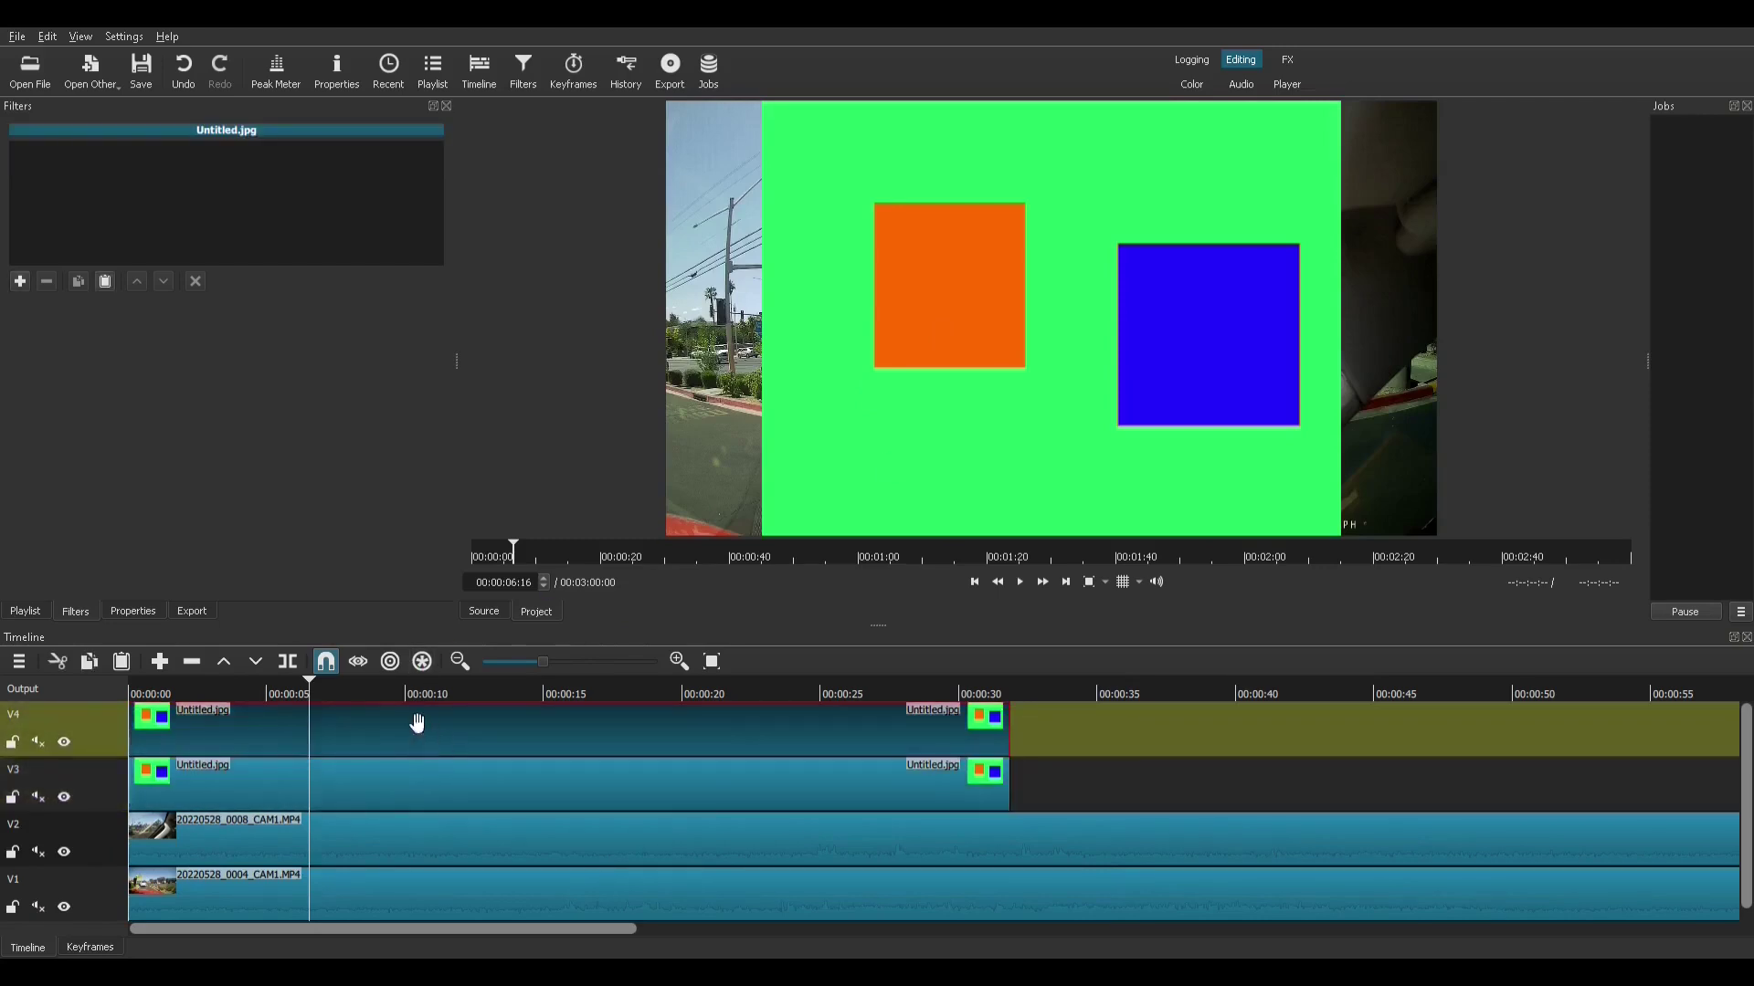
pyautogui.click(18, 284)
pyautogui.click(164, 230)
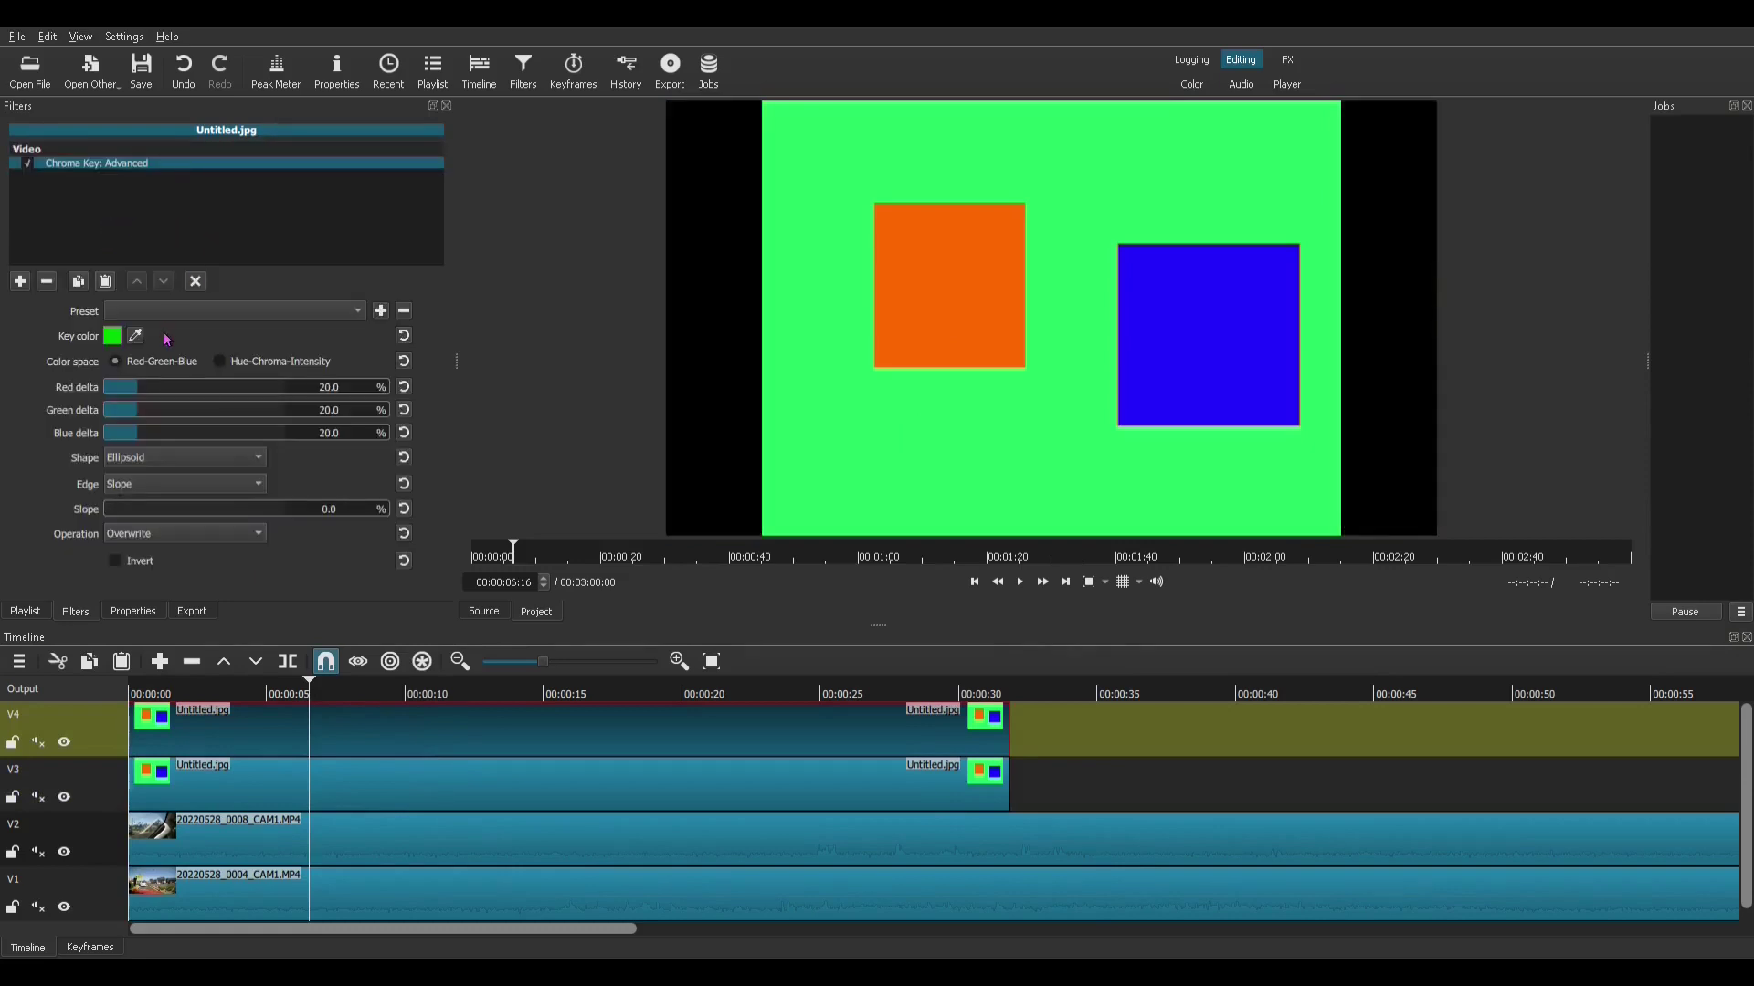
pyautogui.click(135, 336)
pyautogui.click(927, 282)
# Add Chroma Key: Advanced to the V3 image copy, keyed to the blue square, and check both keys.
pyautogui.click(430, 790)
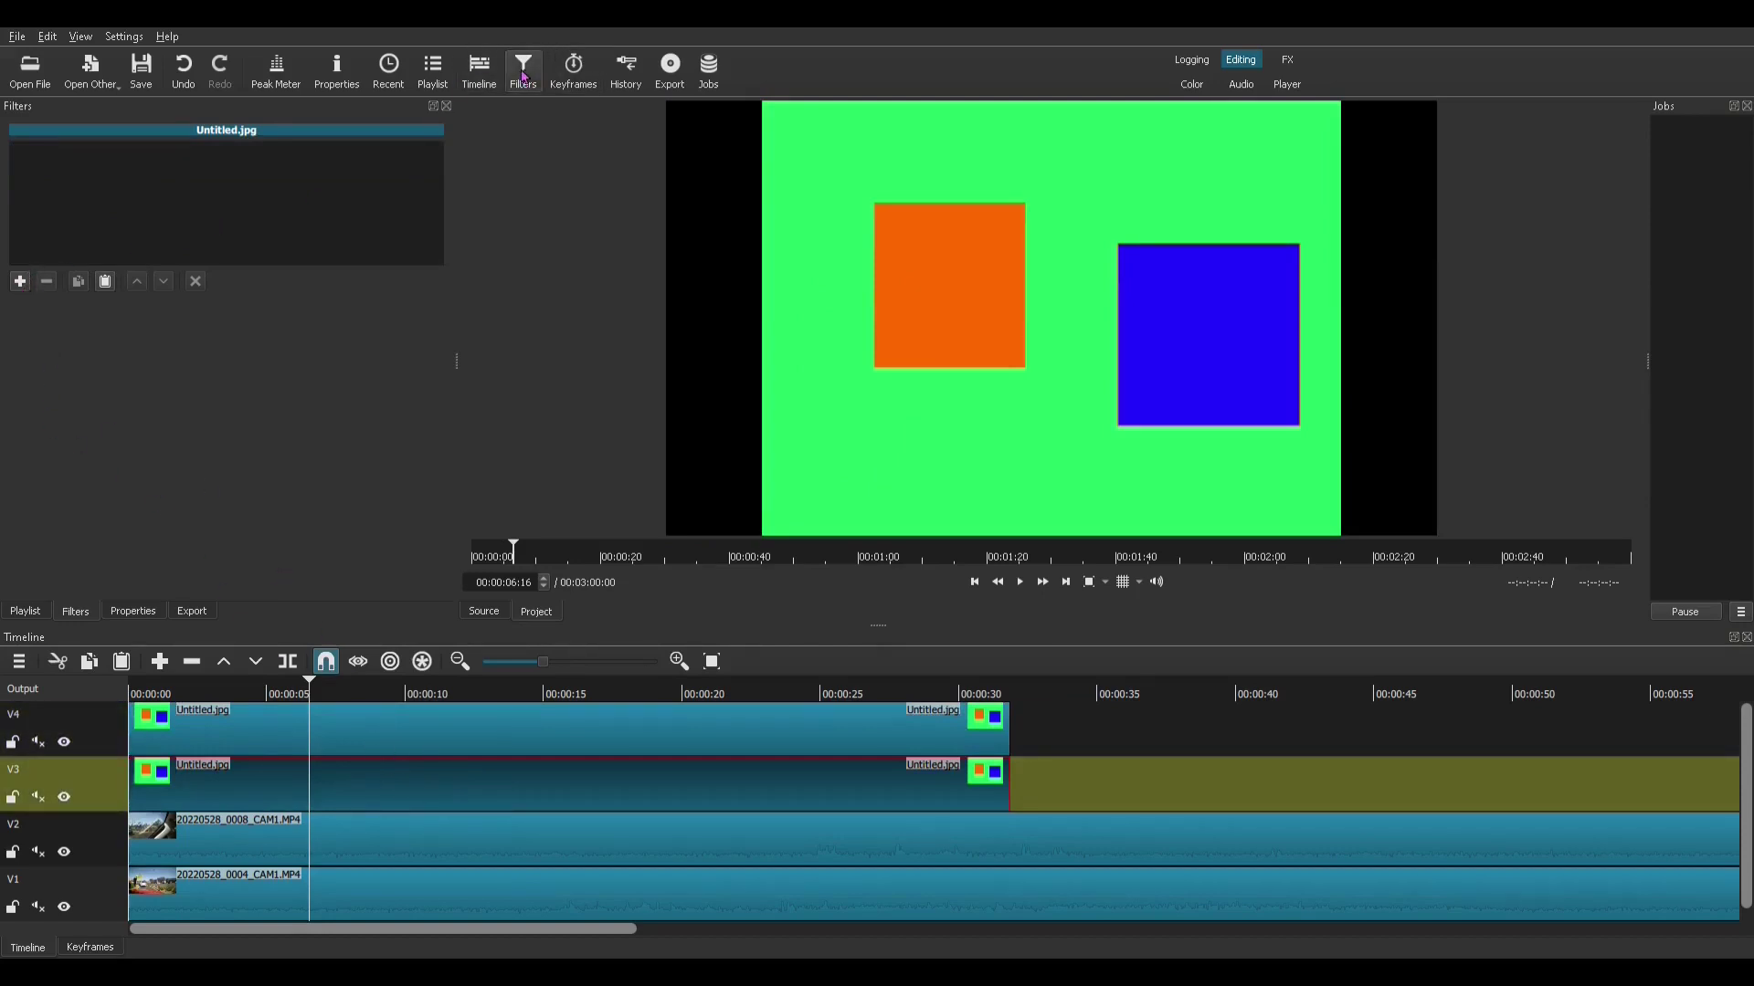
pyautogui.click(21, 282)
pyautogui.click(124, 238)
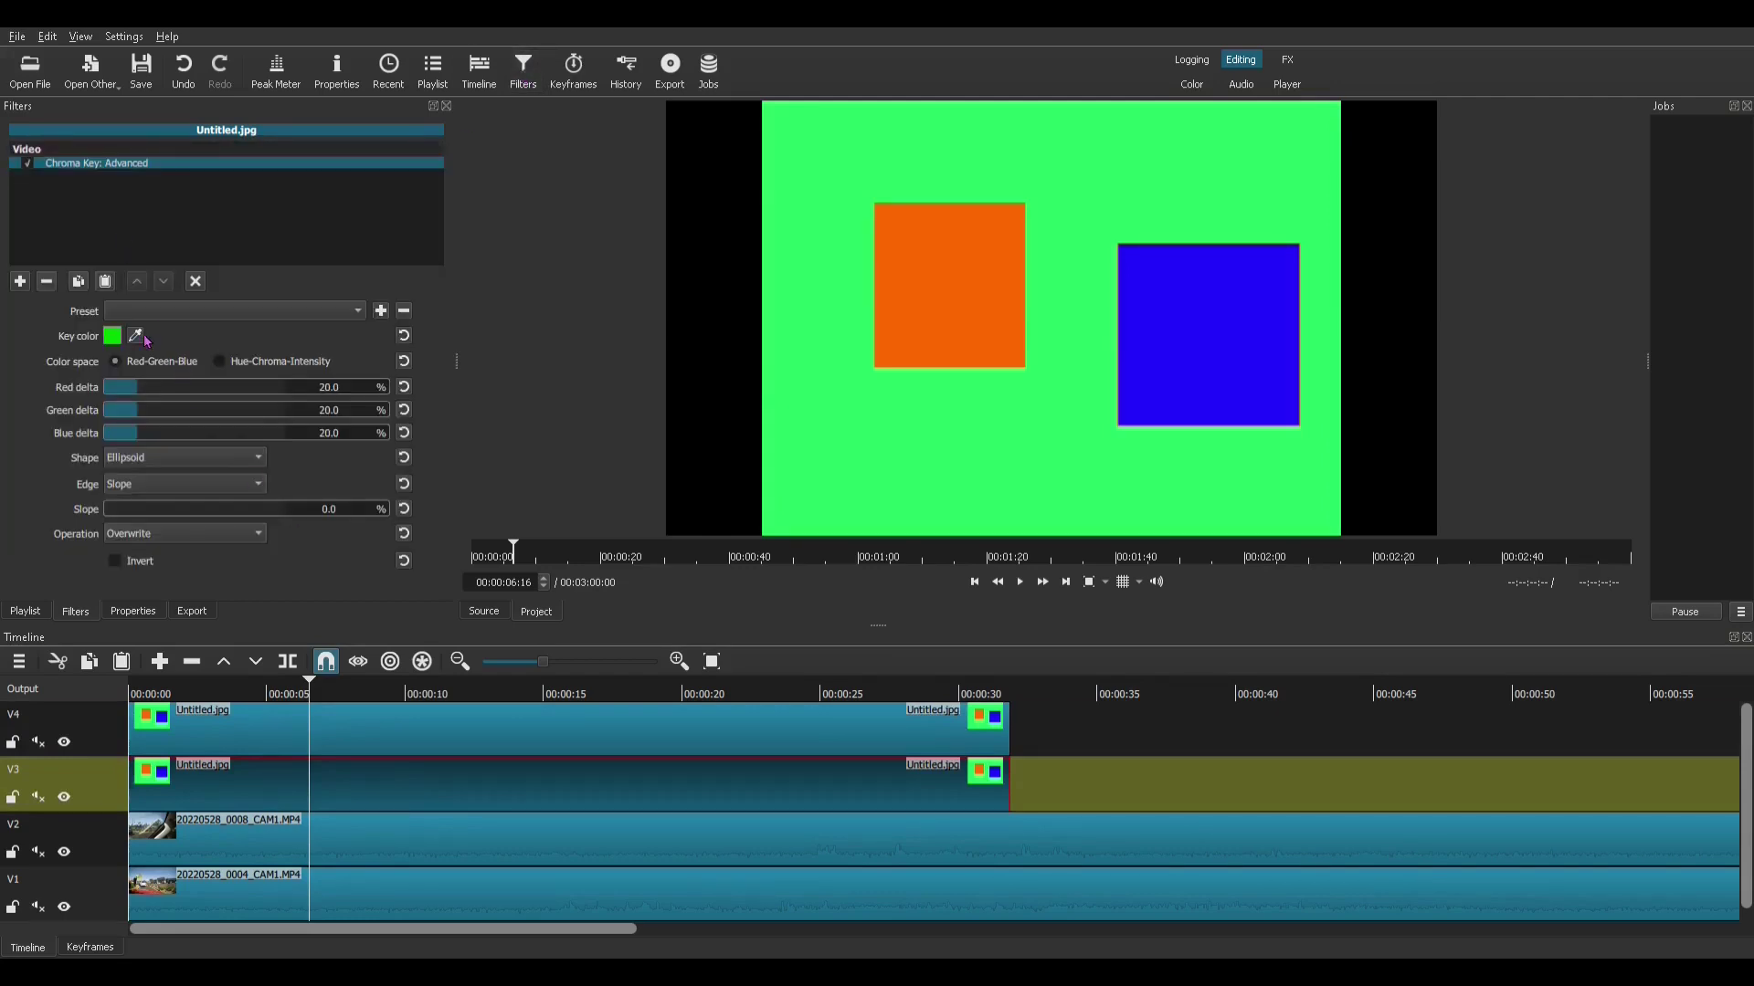
pyautogui.click(137, 337)
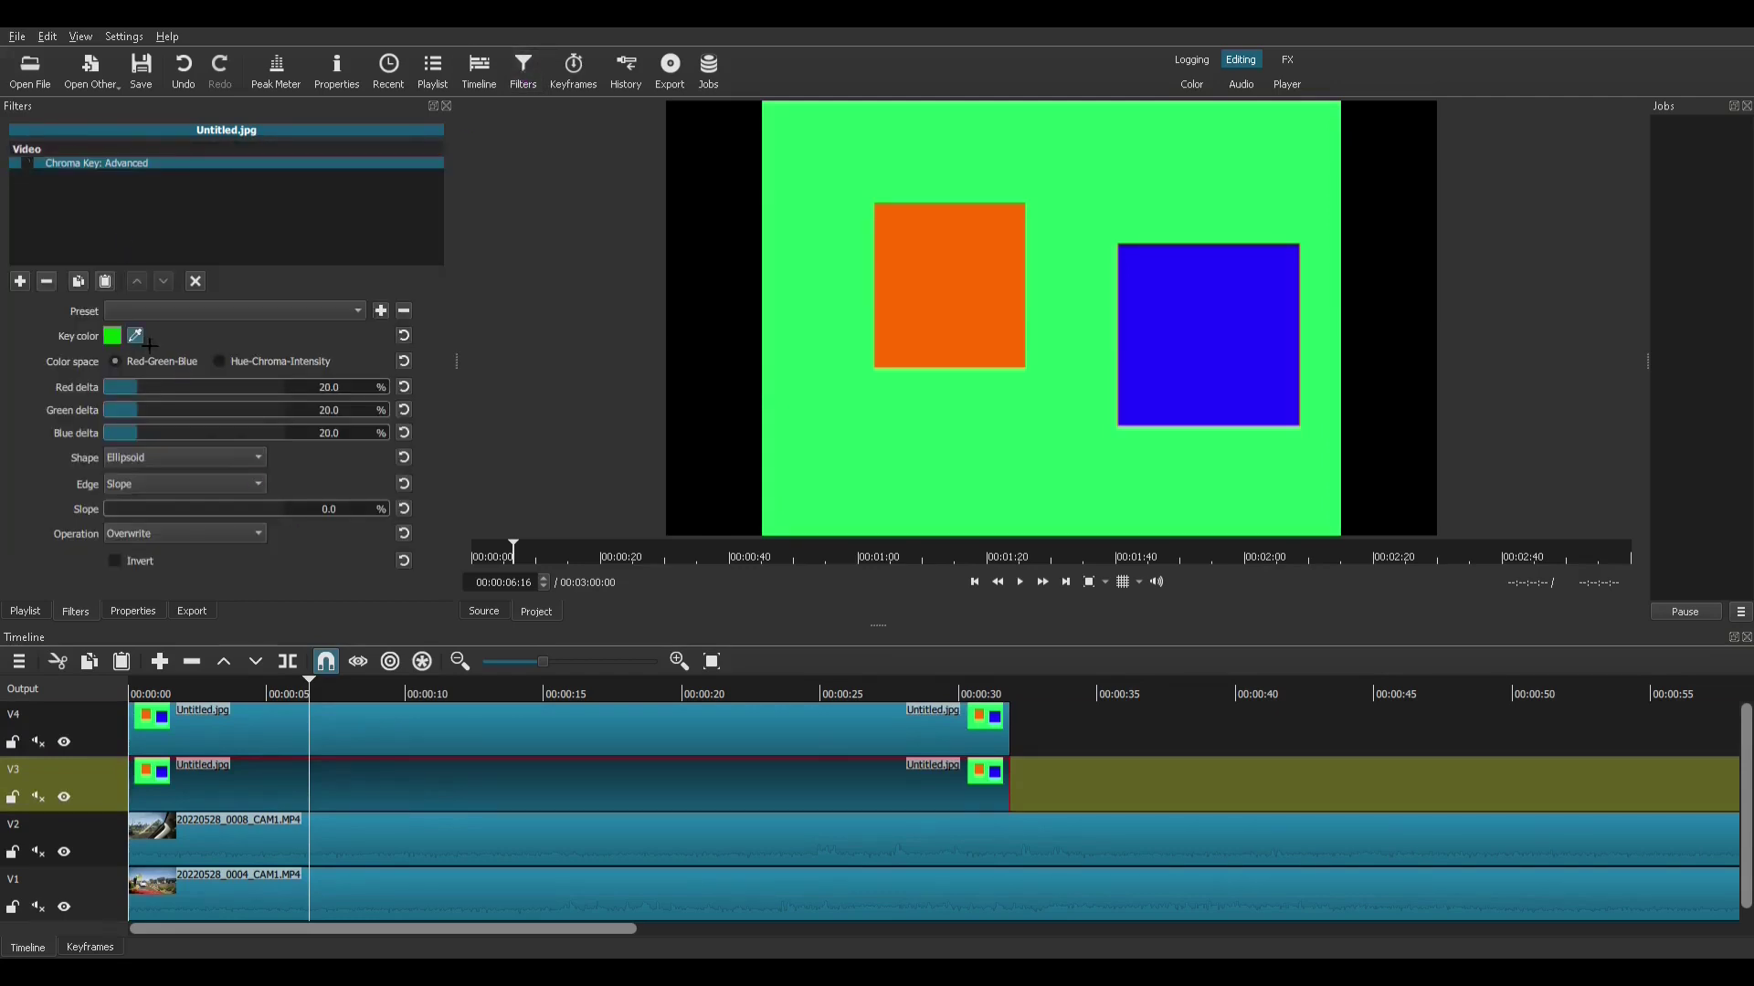
pyautogui.click(1201, 322)
pyautogui.click(388, 747)
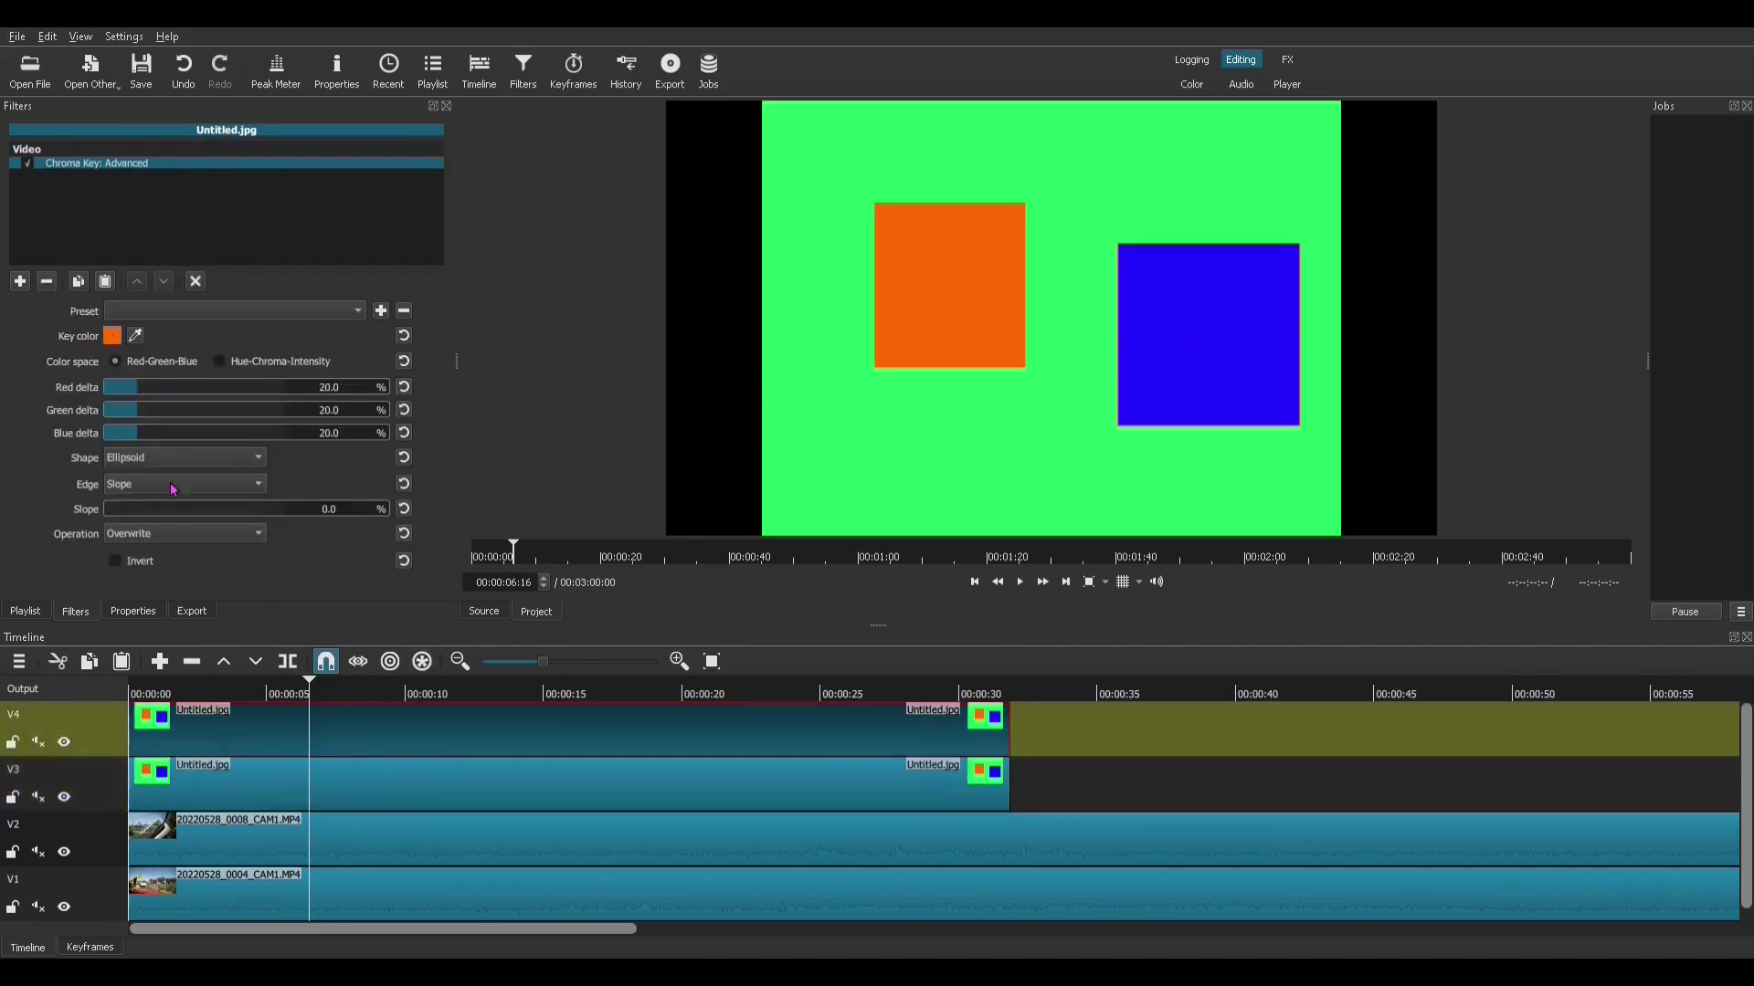
pyautogui.click(283, 799)
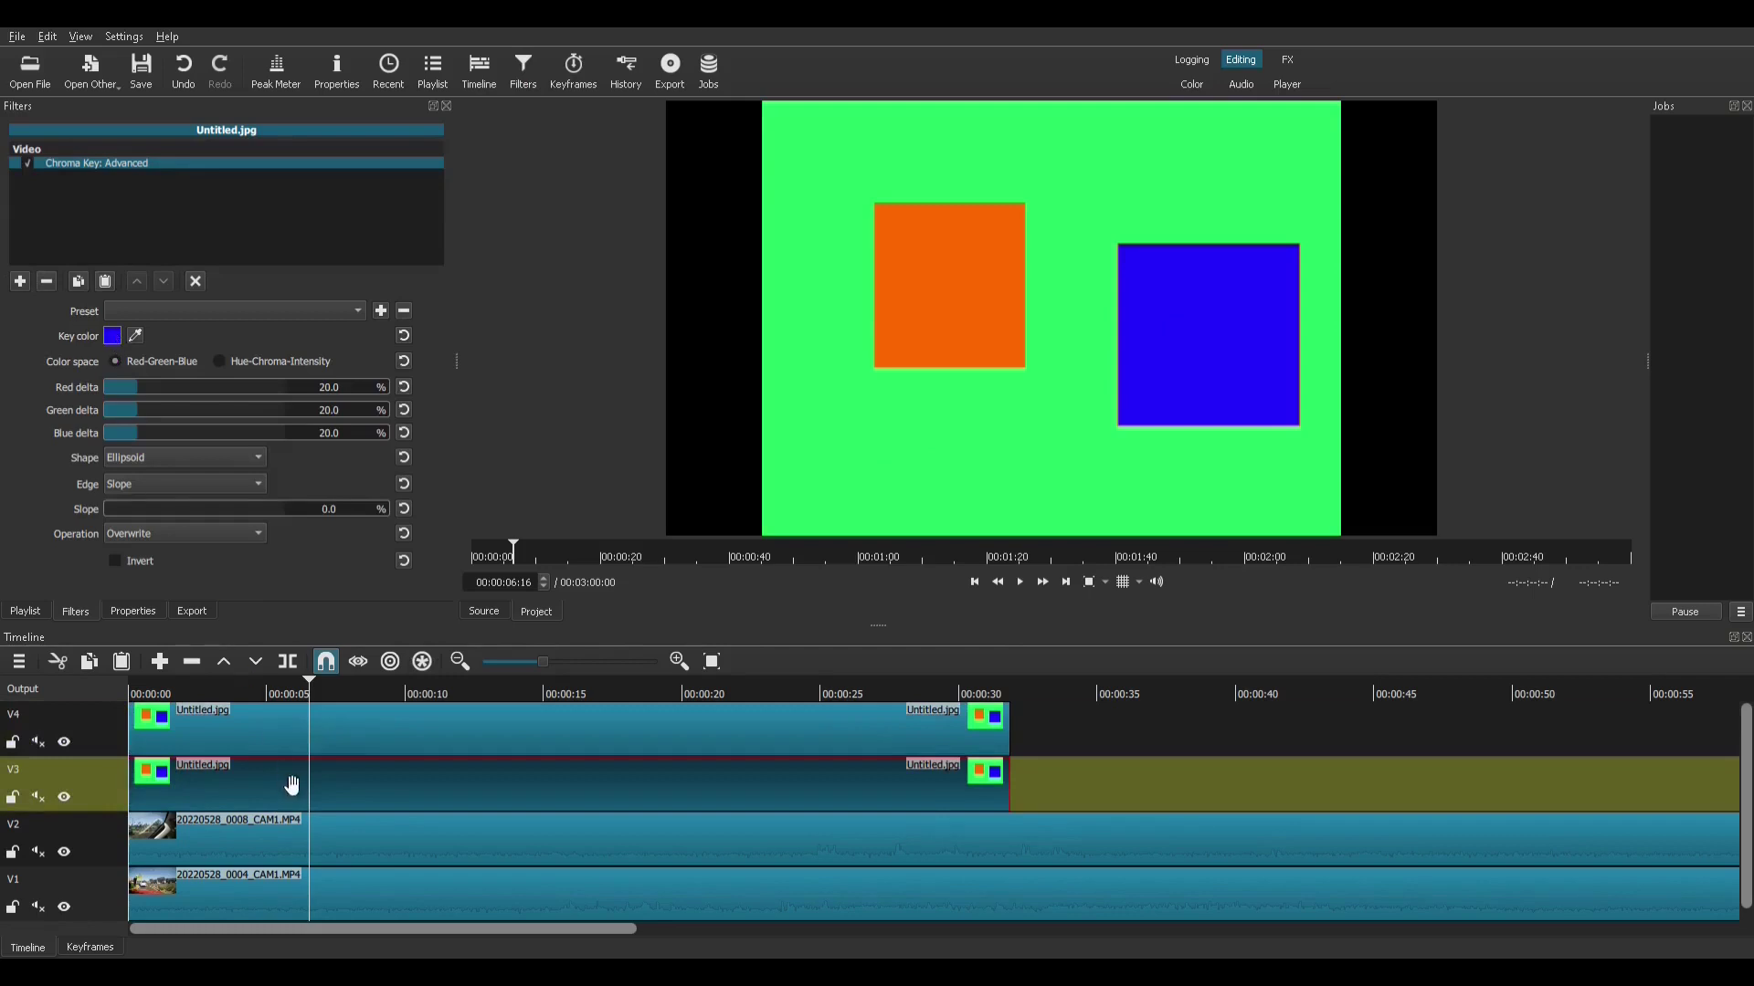
pyautogui.click(282, 736)
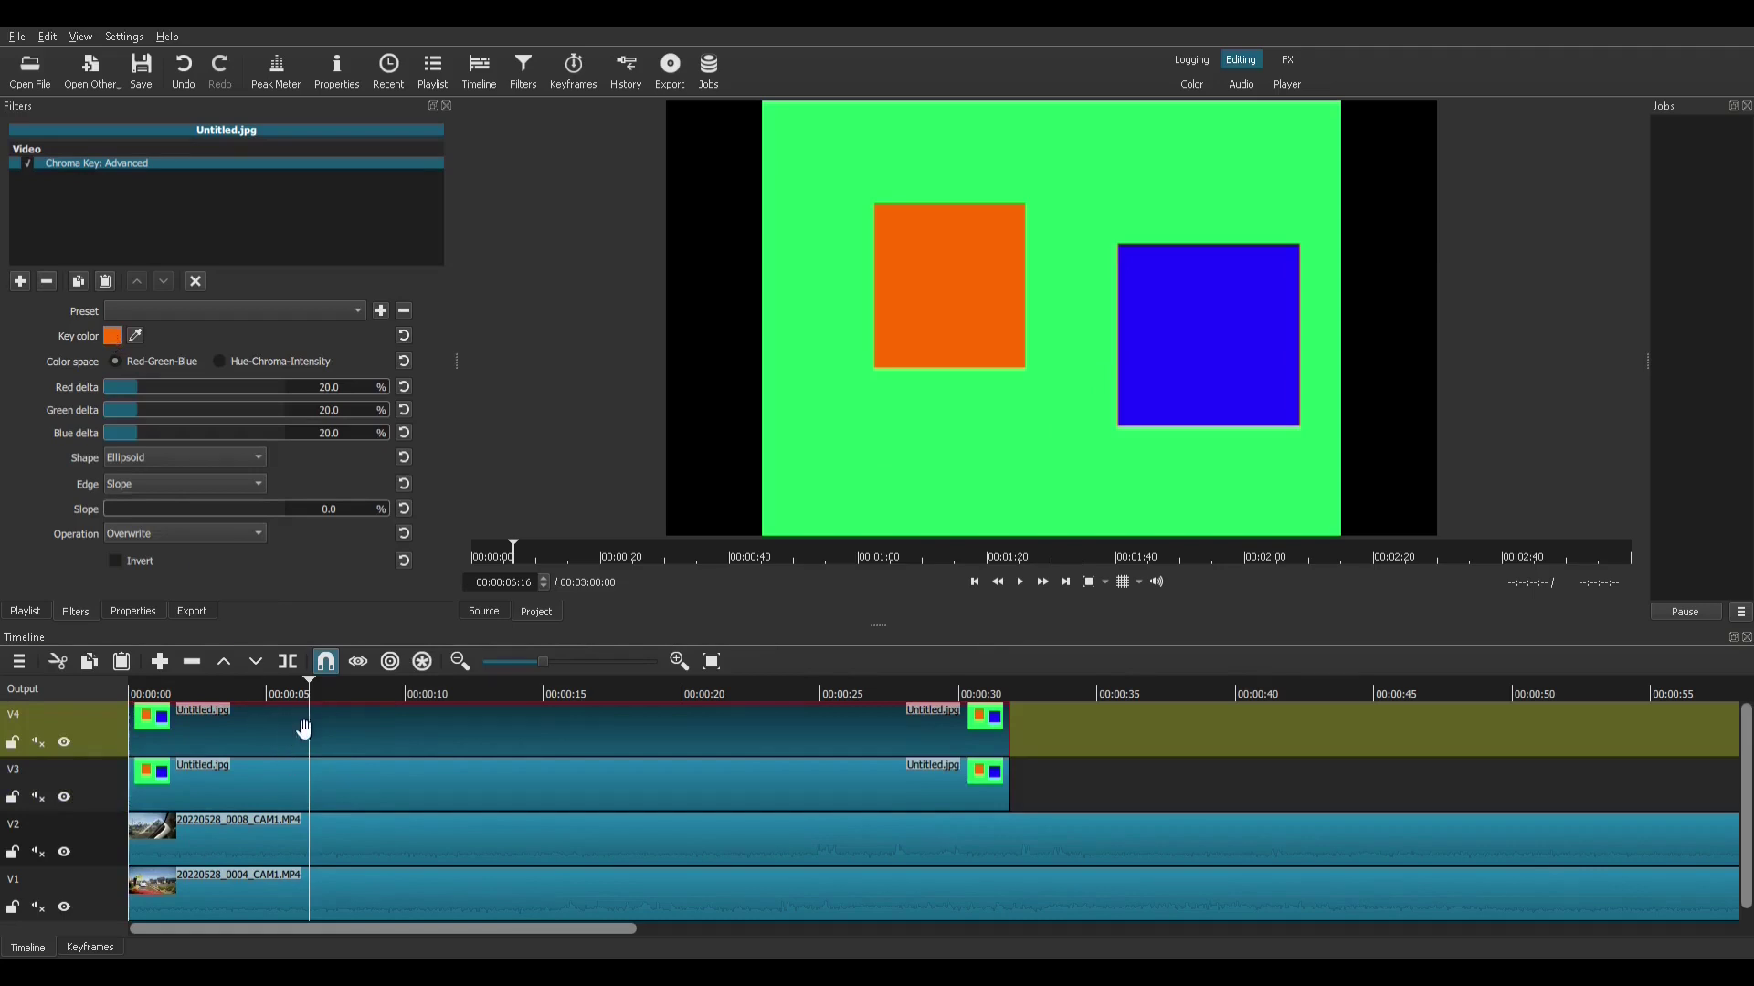
# Crop the V4 image with Crop: Rectangle to 1,099 px wide, with transparent padding.
pyautogui.click(20, 281)
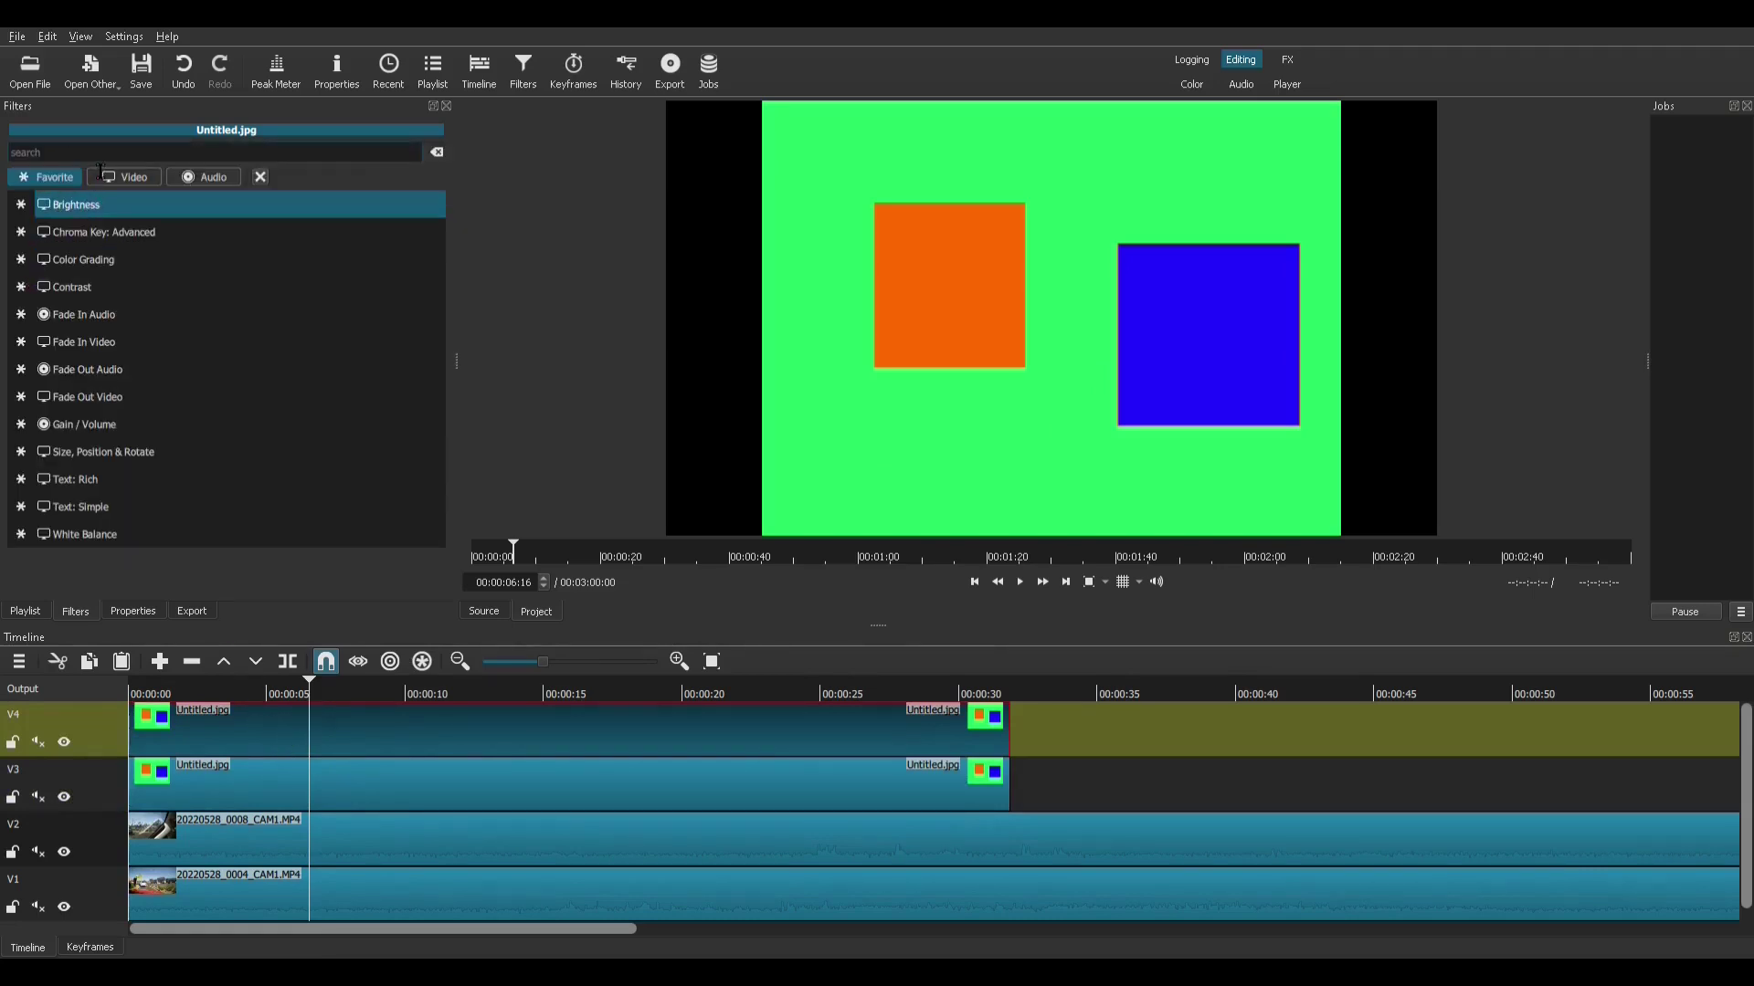
pyautogui.write('cr')
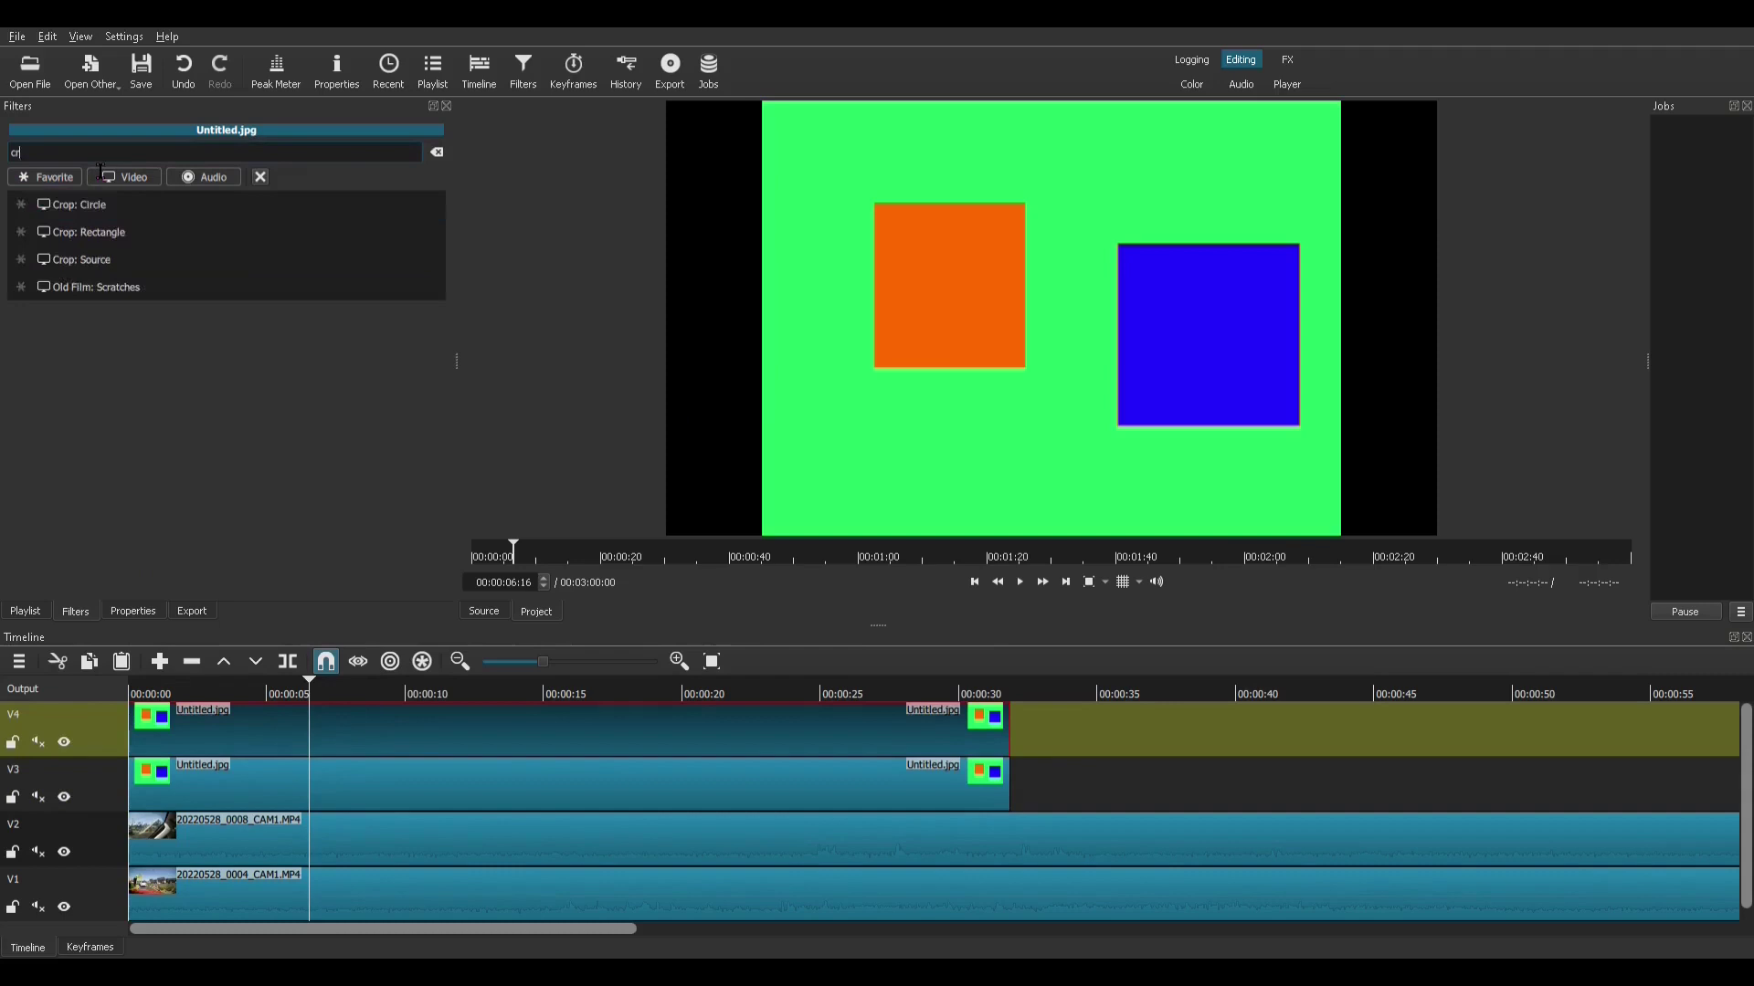
pyautogui.click(113, 234)
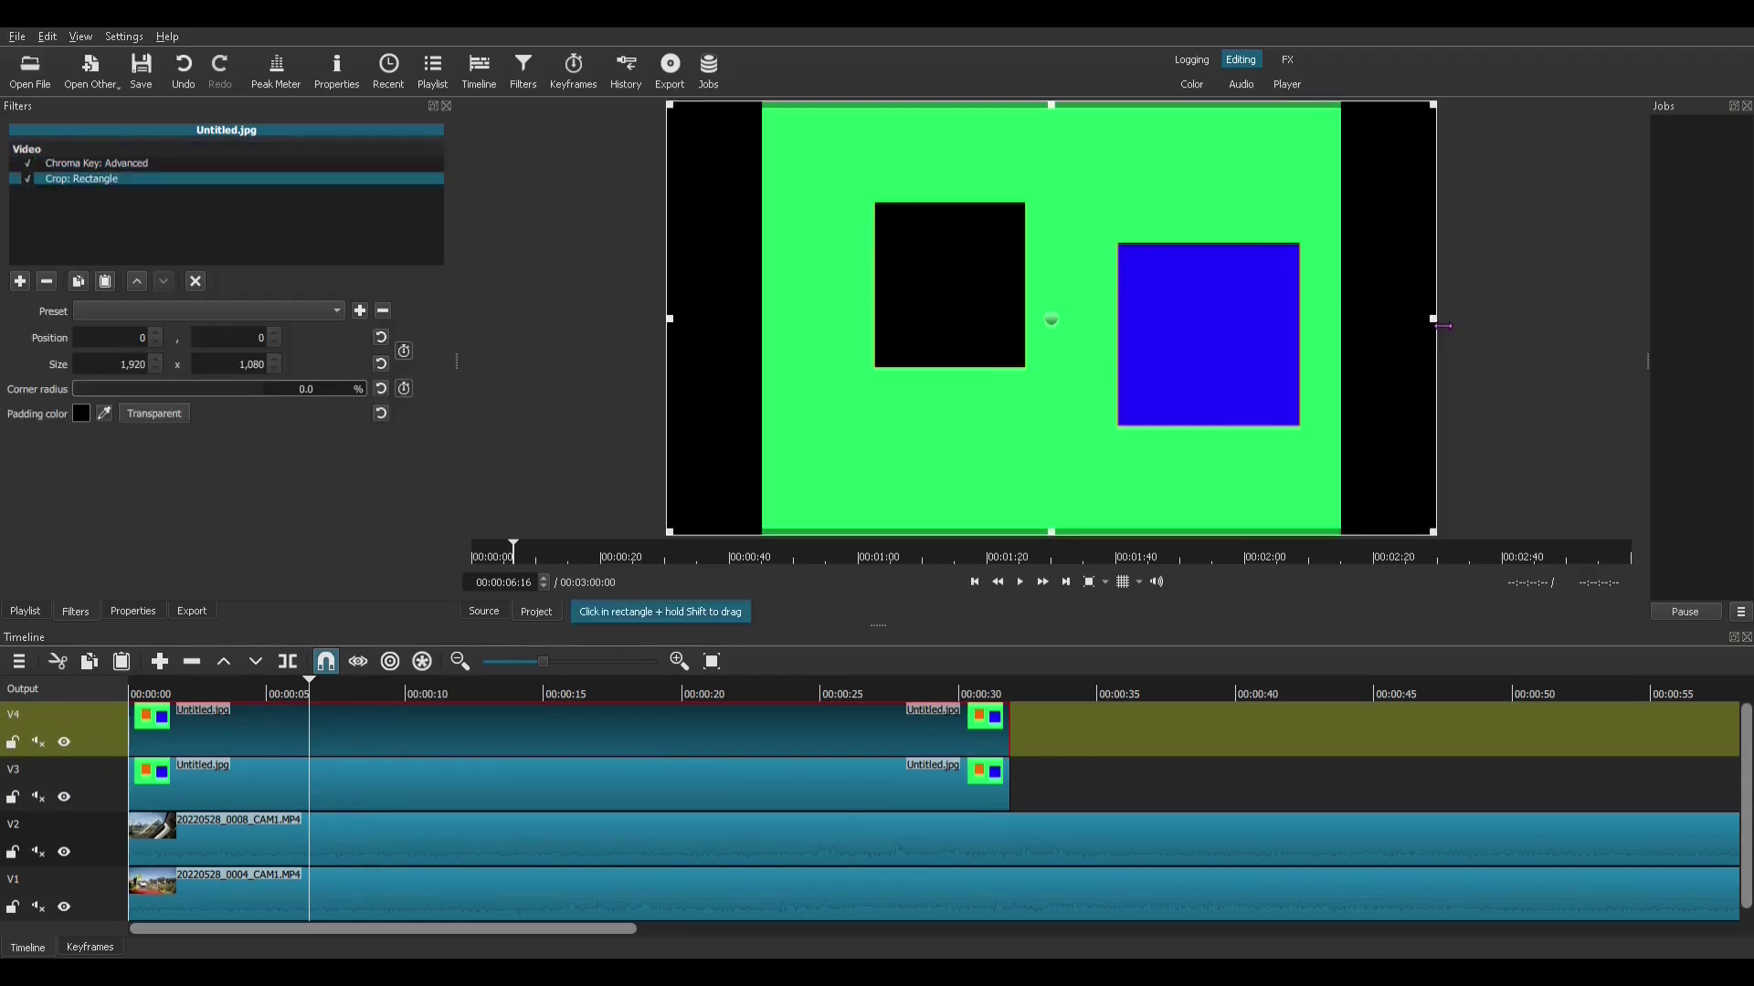
pyautogui.moveTo(1441, 326); pyautogui.dragTo(1093, 357)
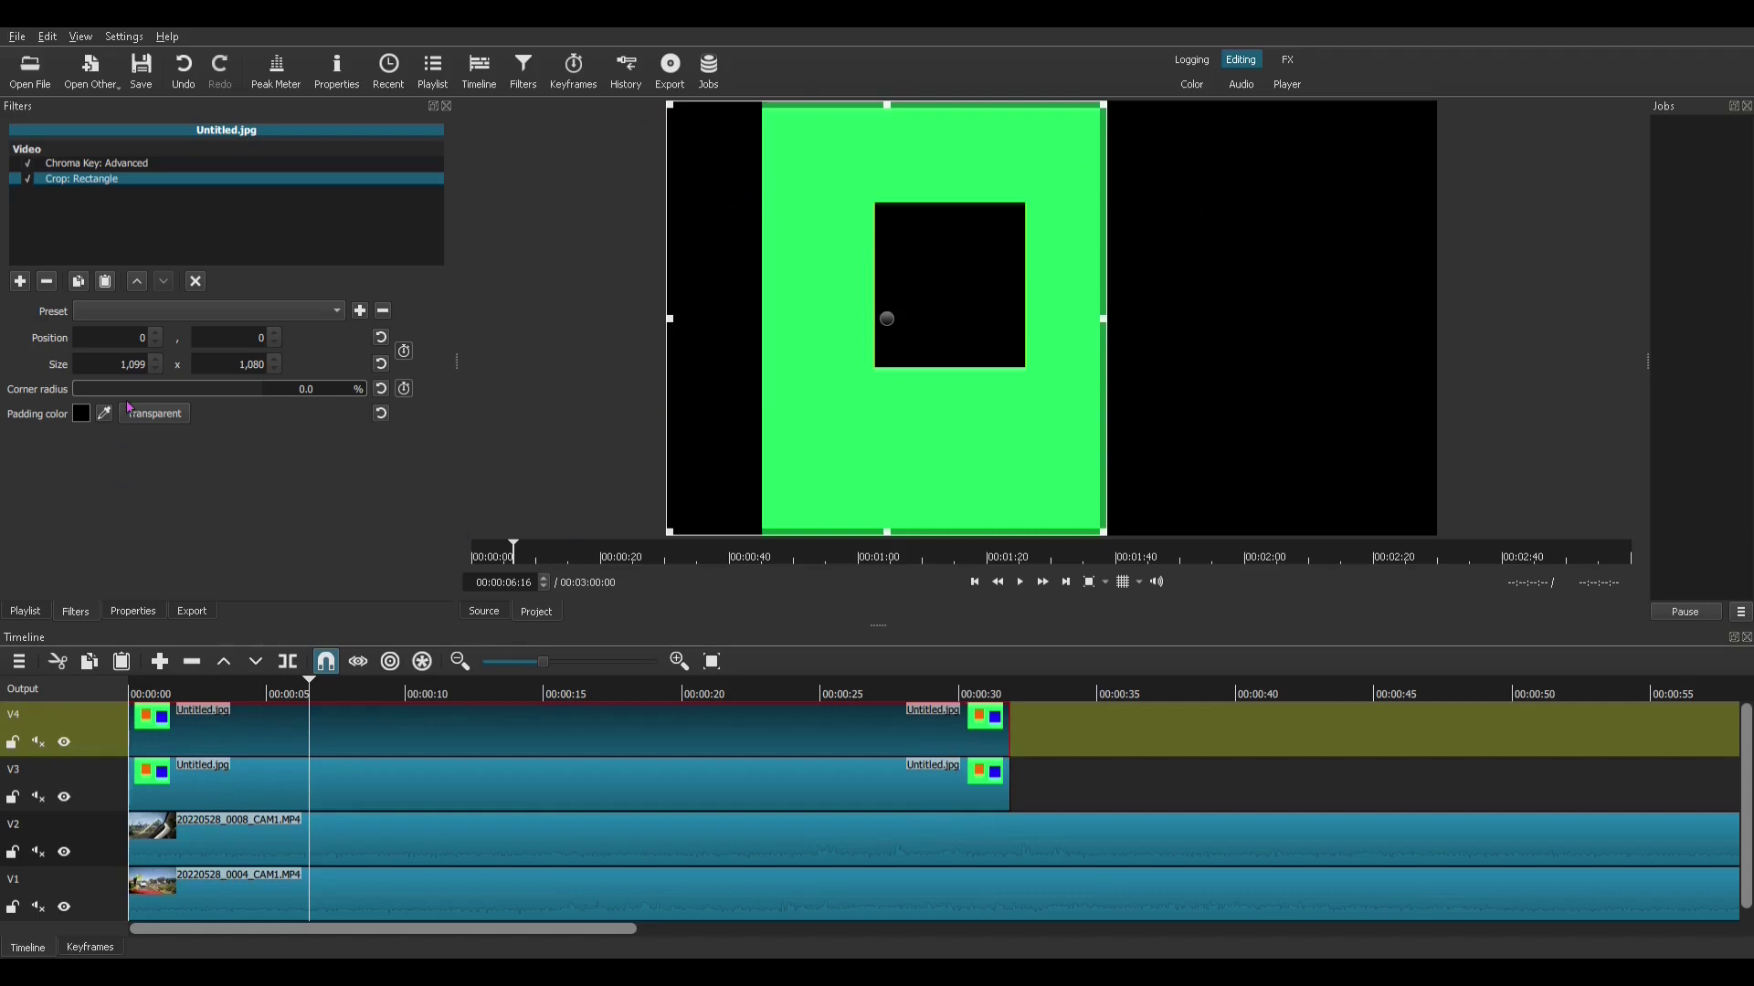
pyautogui.click(151, 416)
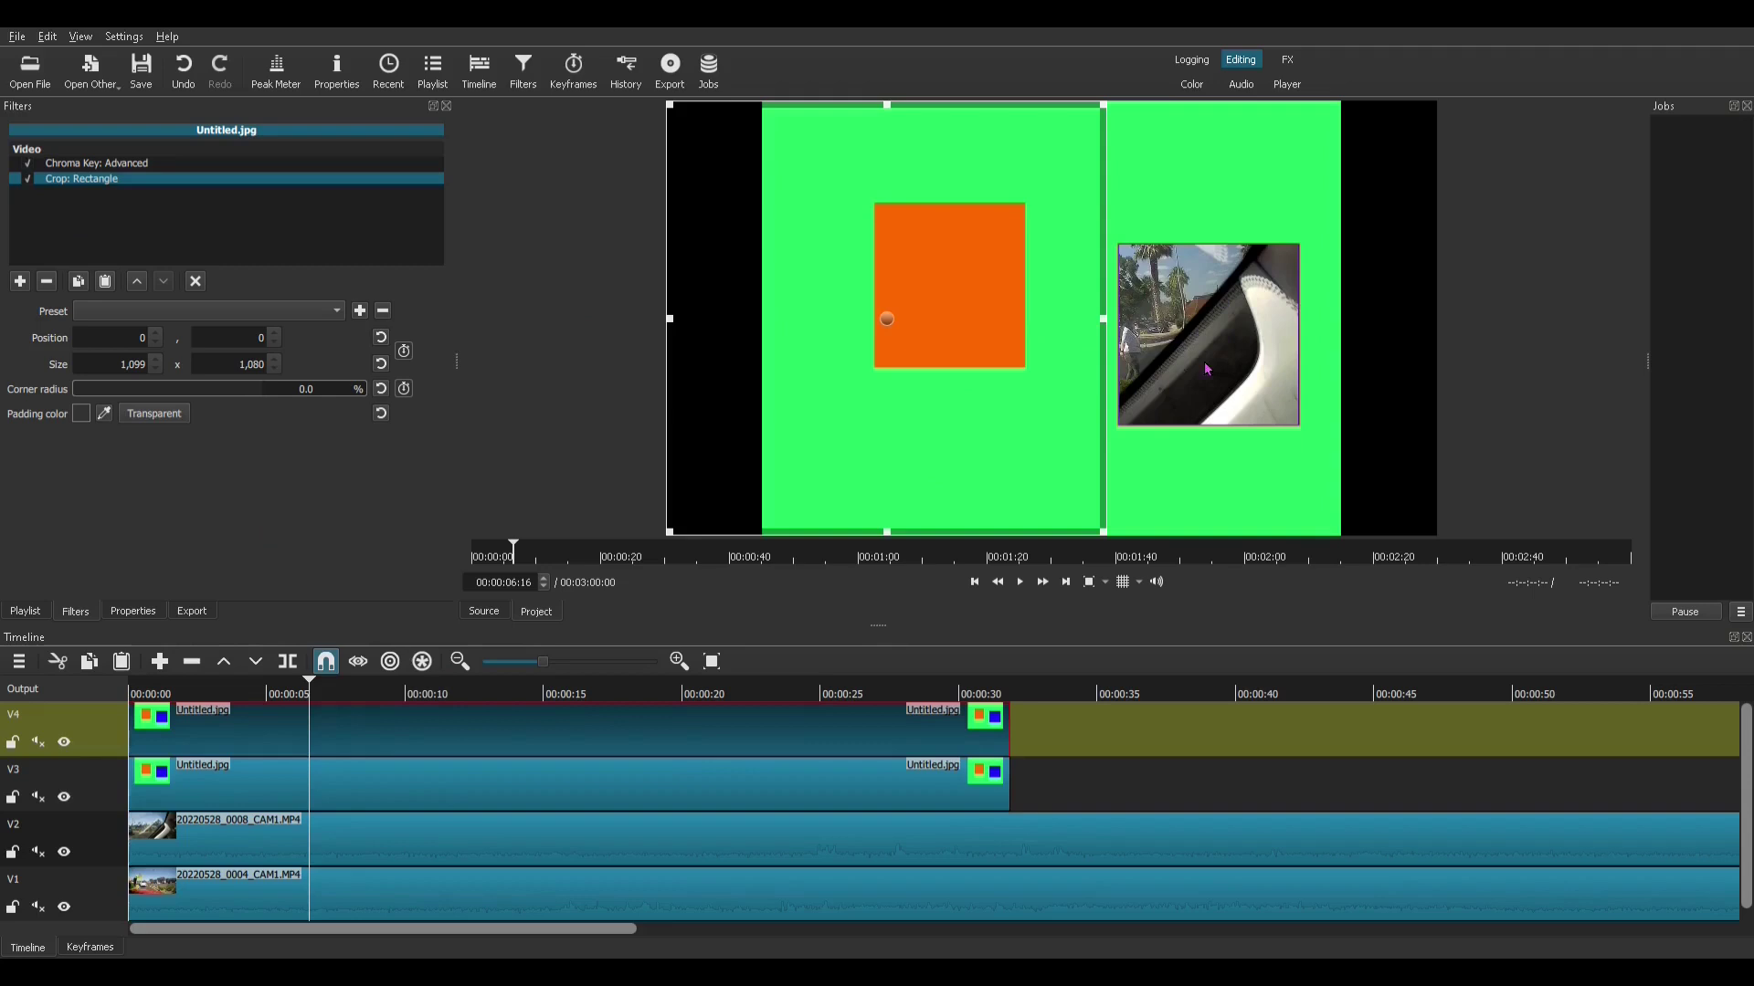
# Add Crop: Rectangle to the V3 image: position 903, size 1017×1080.
pyautogui.click(347, 801)
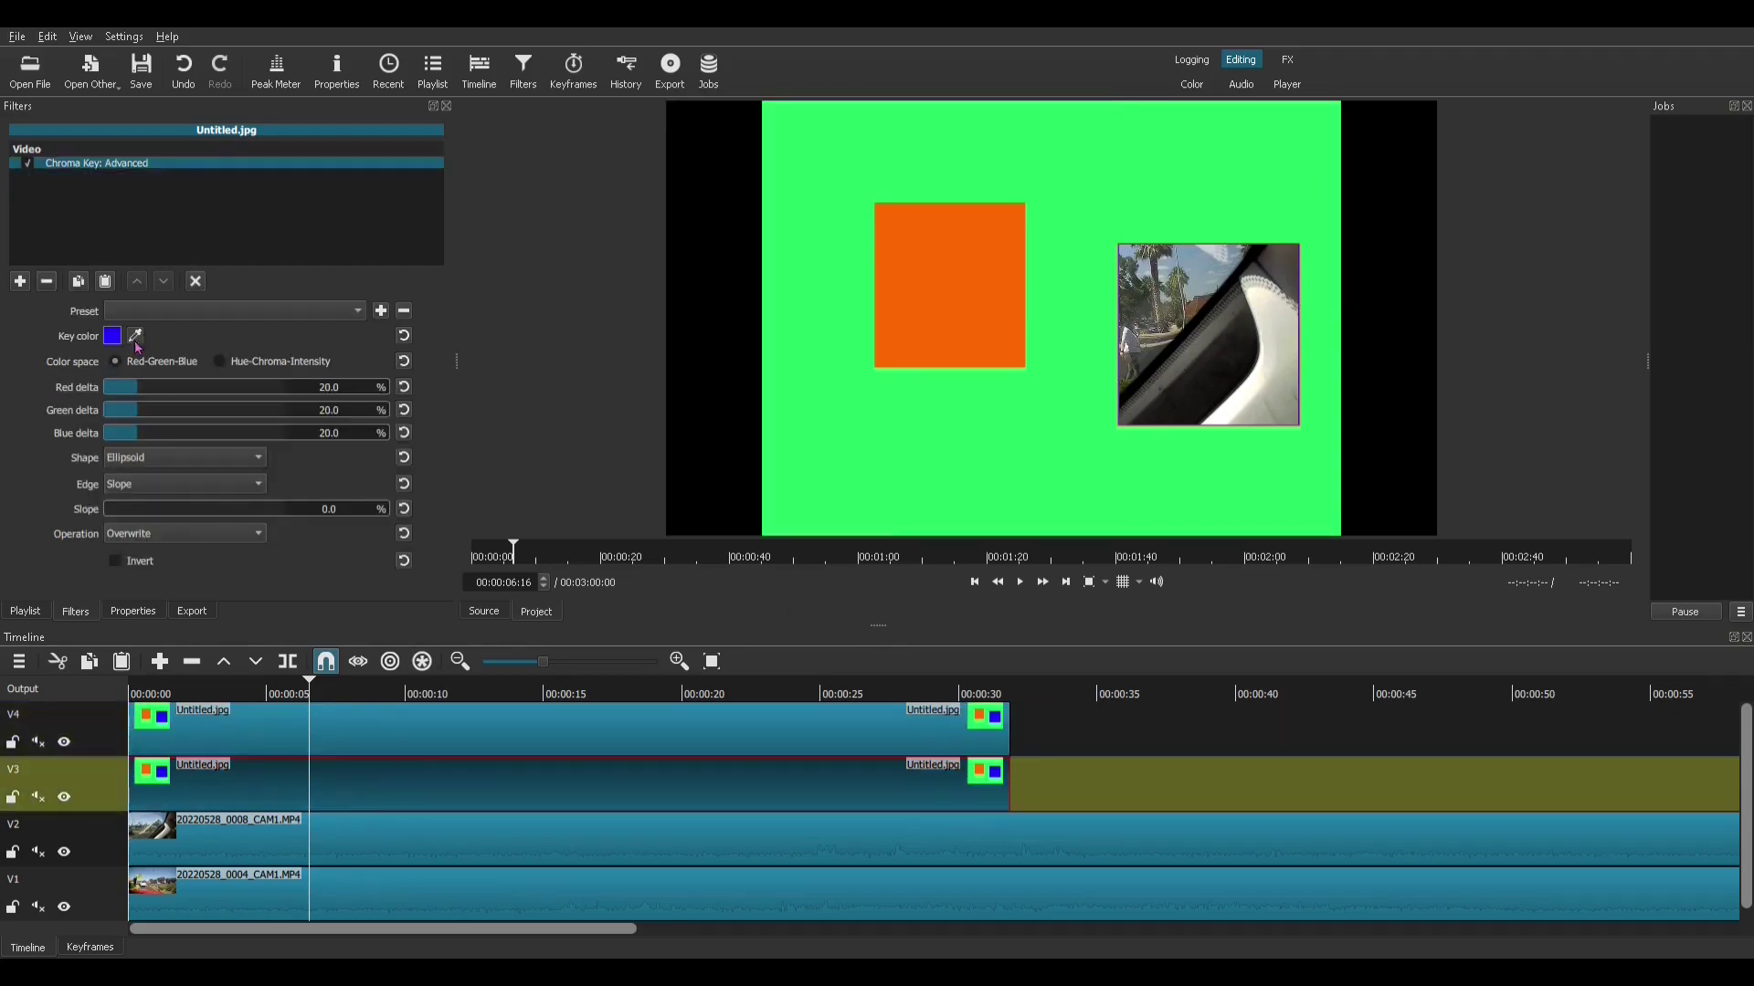
pyautogui.click(19, 282)
pyautogui.write('cr')
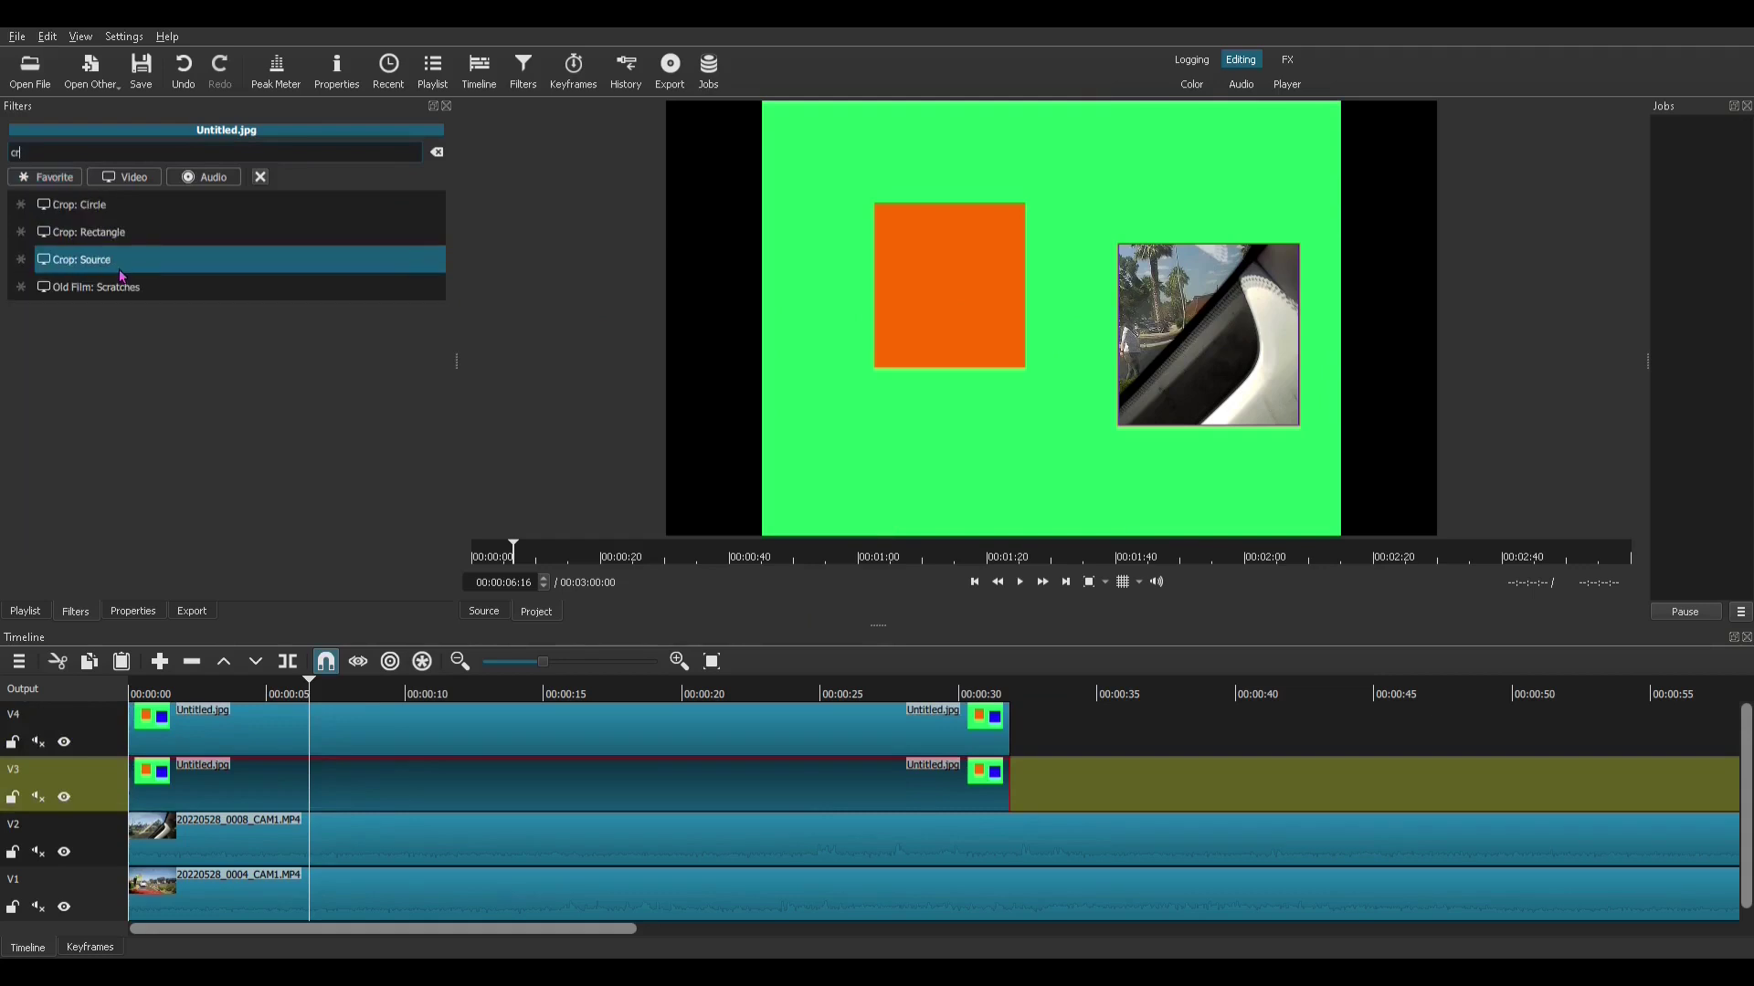
pyautogui.click(111, 233)
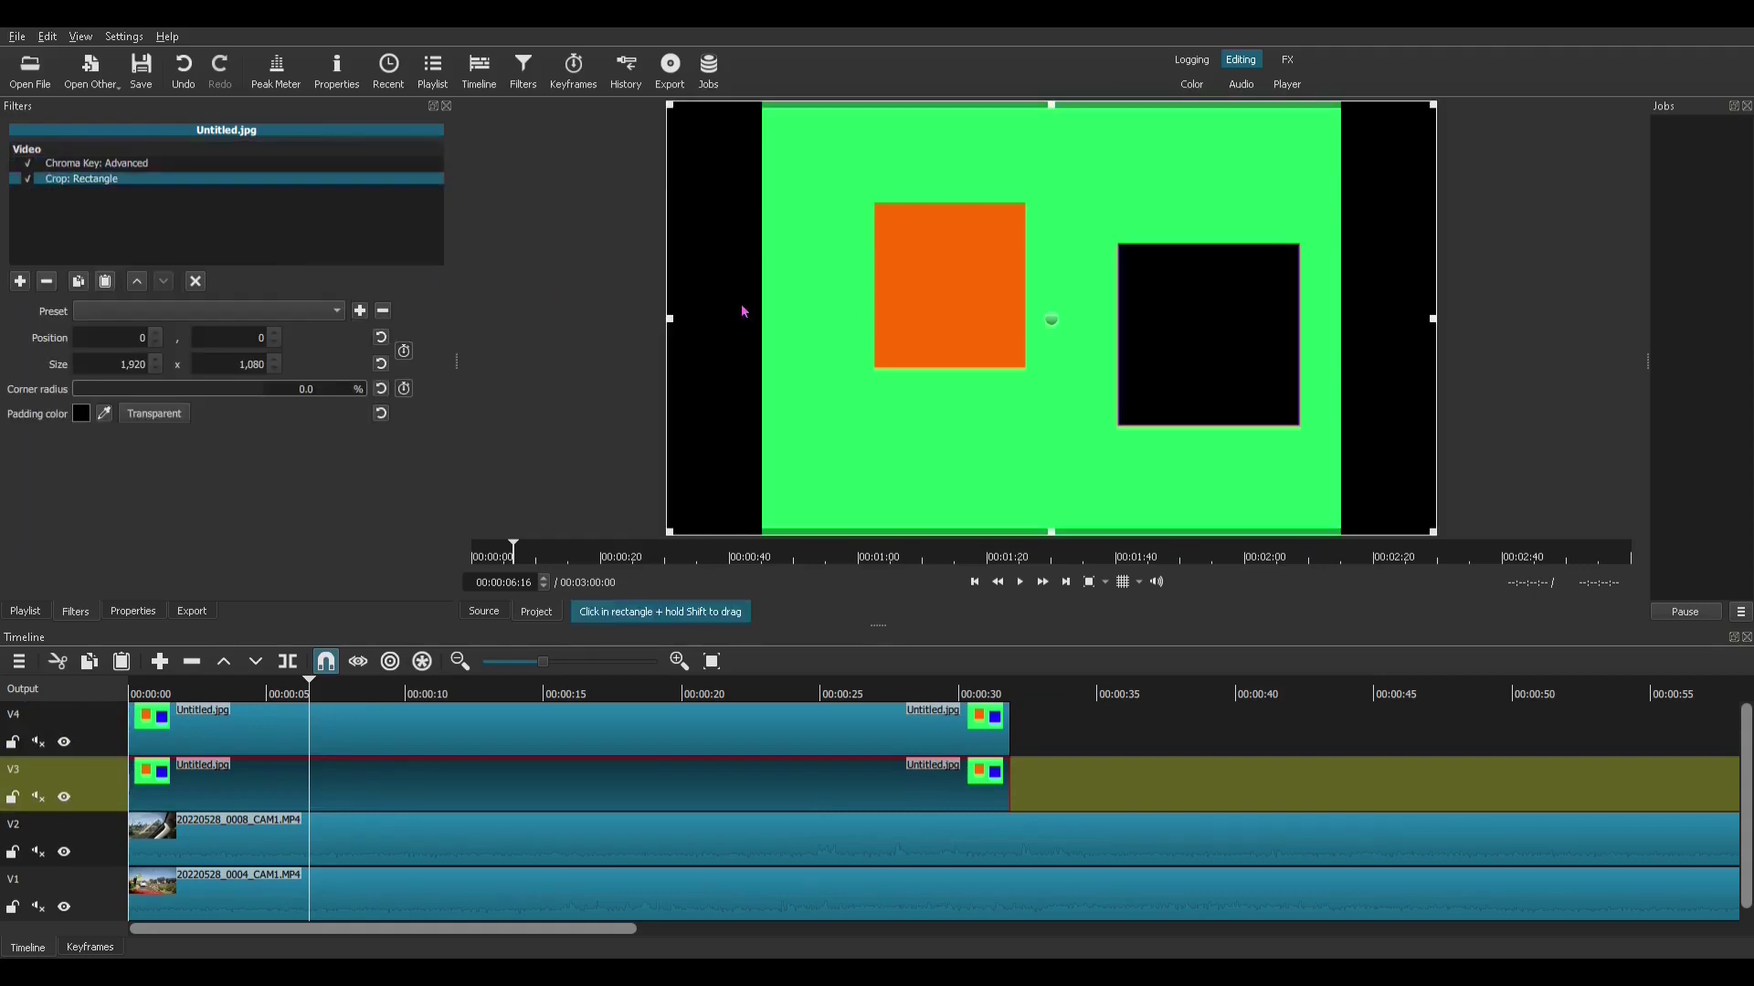
pyautogui.moveTo(669, 327); pyautogui.dragTo(1056, 352)
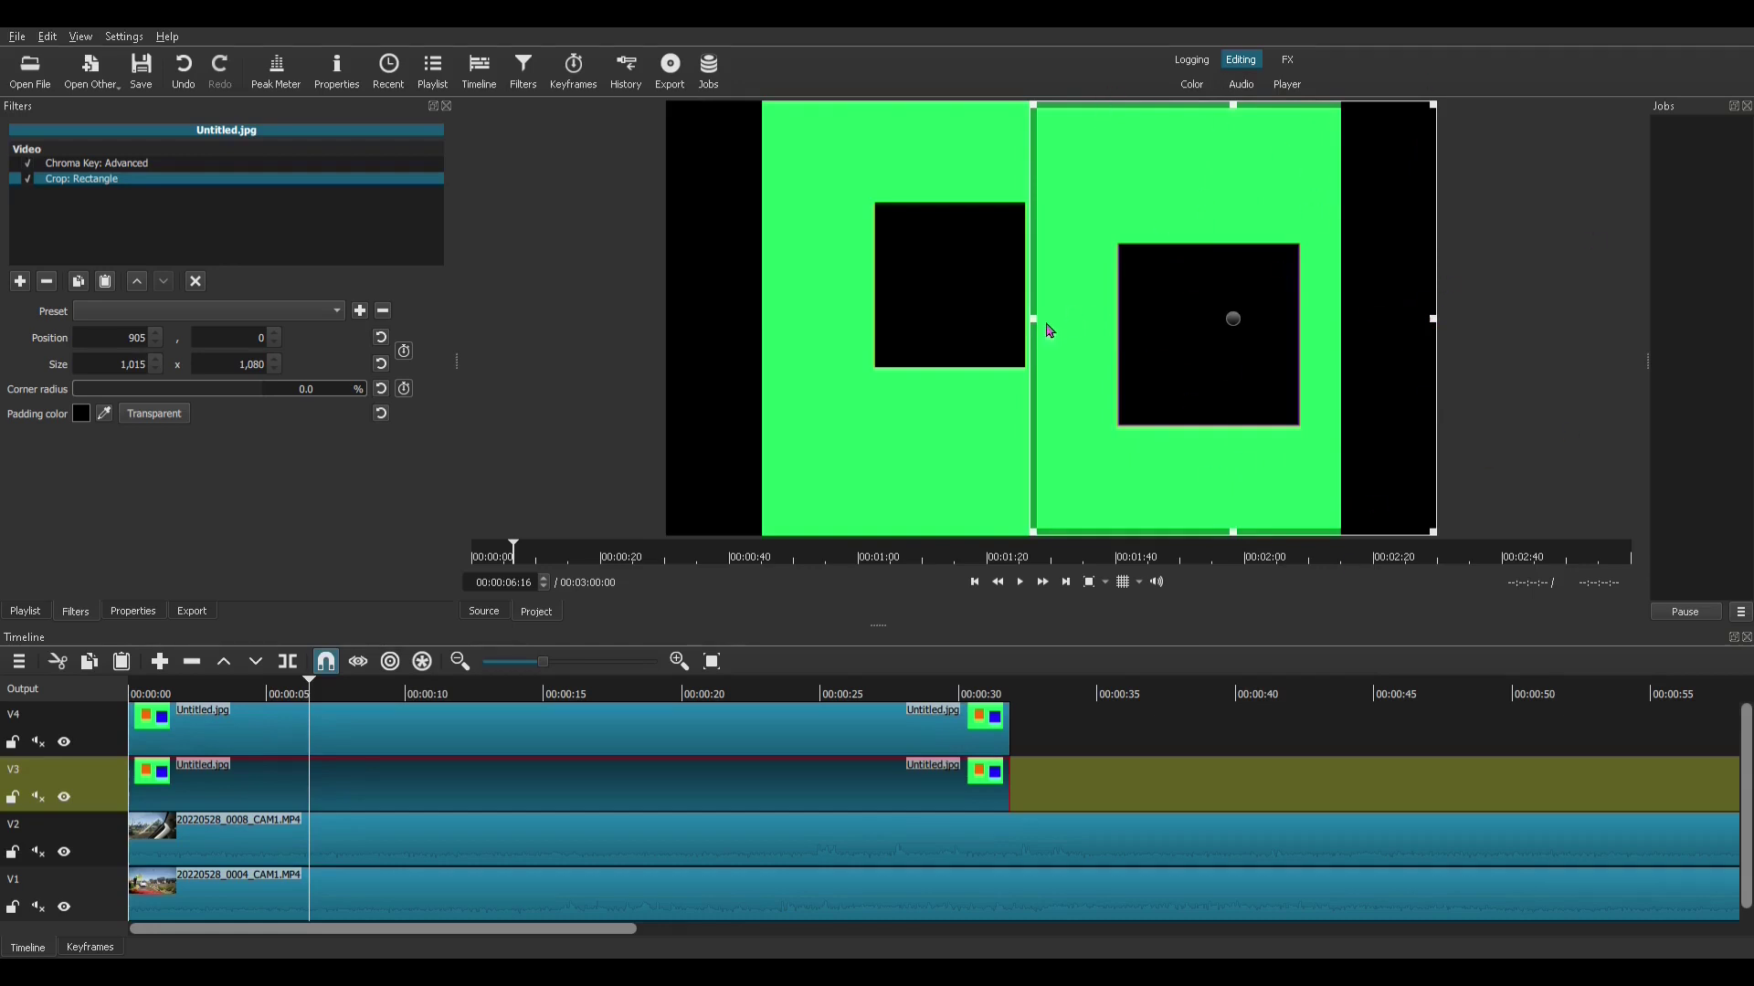
pyautogui.moveTo(1042, 326)
pyautogui.mouseDown()
pyautogui.moveTo(1115, 332)
pyautogui.moveTo(968, 332)
pyautogui.moveTo(1058, 341)
pyautogui.mouseUp()
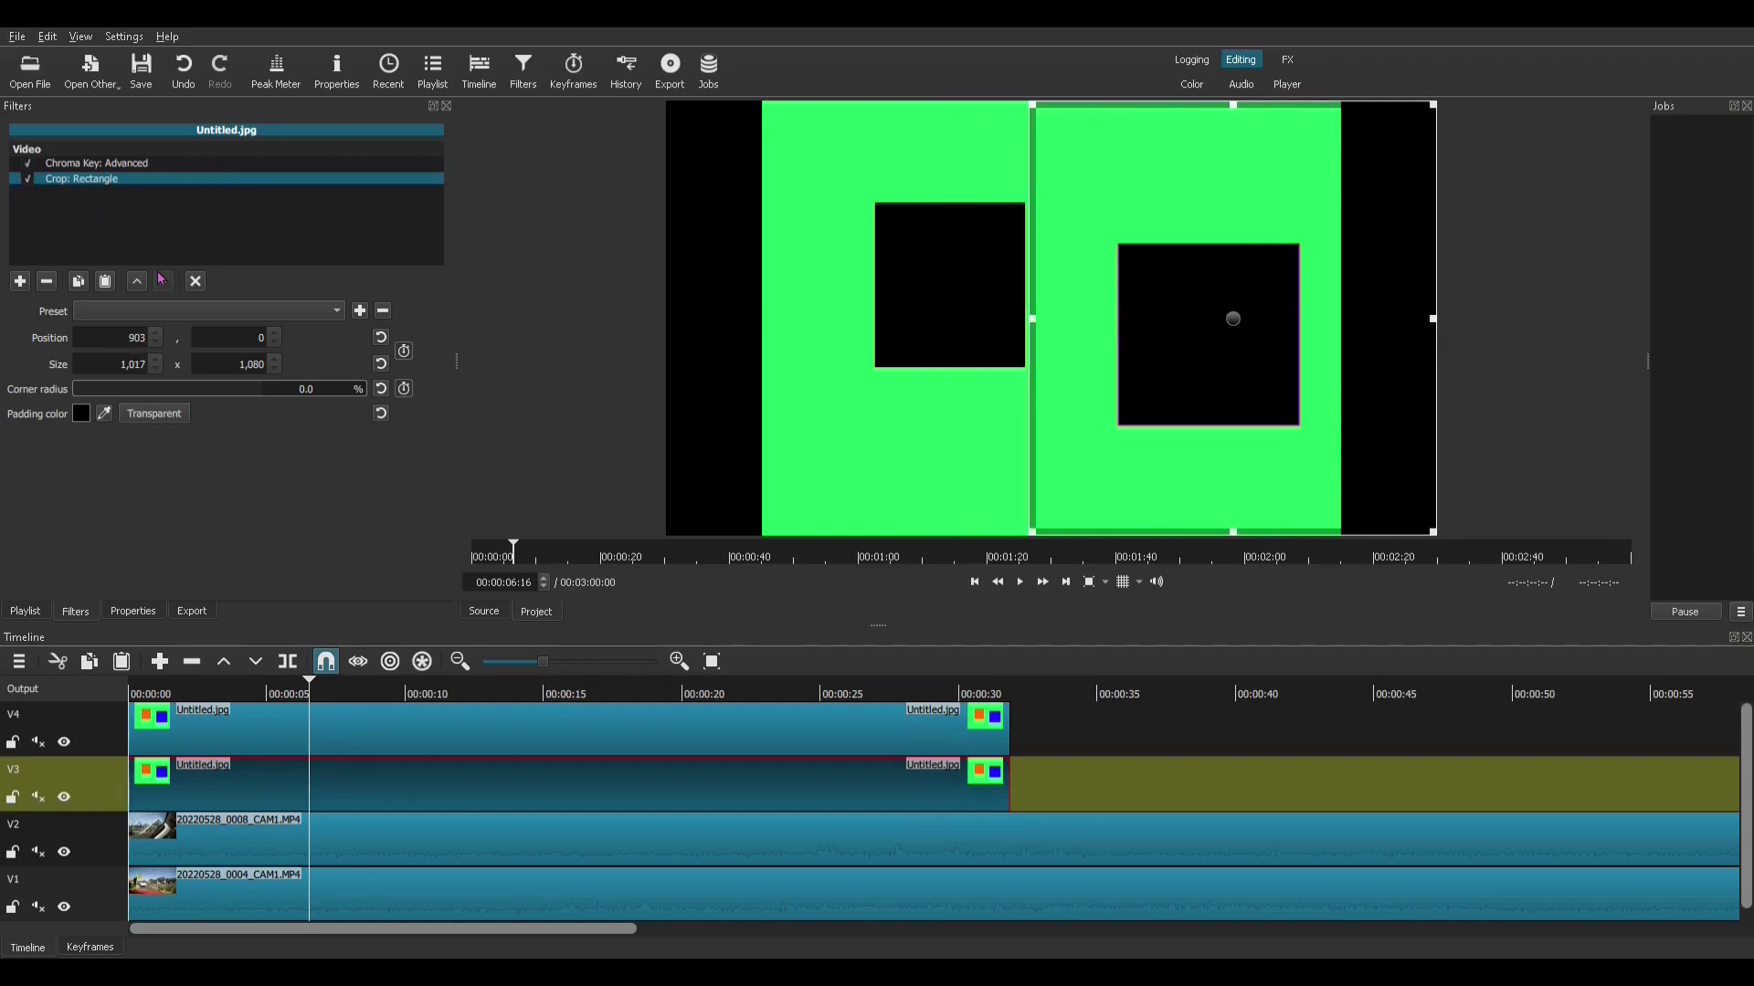
# Review the V4 image's crop and chroma key filter settings.
pyautogui.click(244, 747)
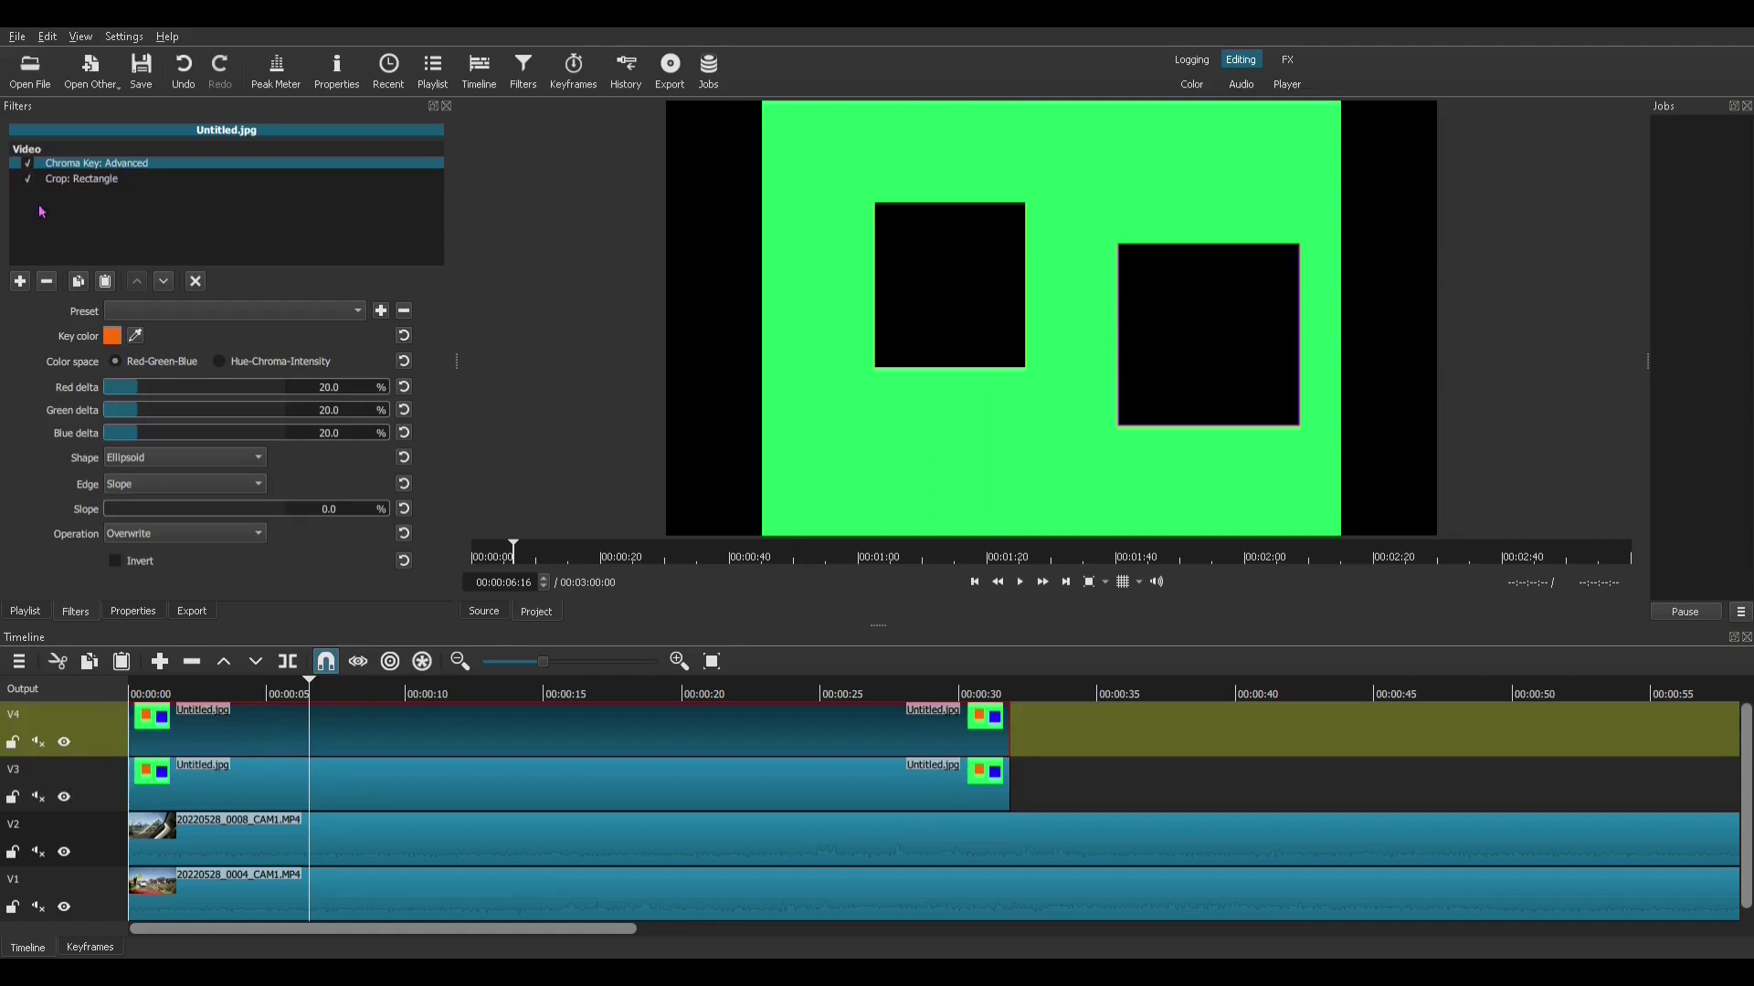
pyautogui.click(83, 182)
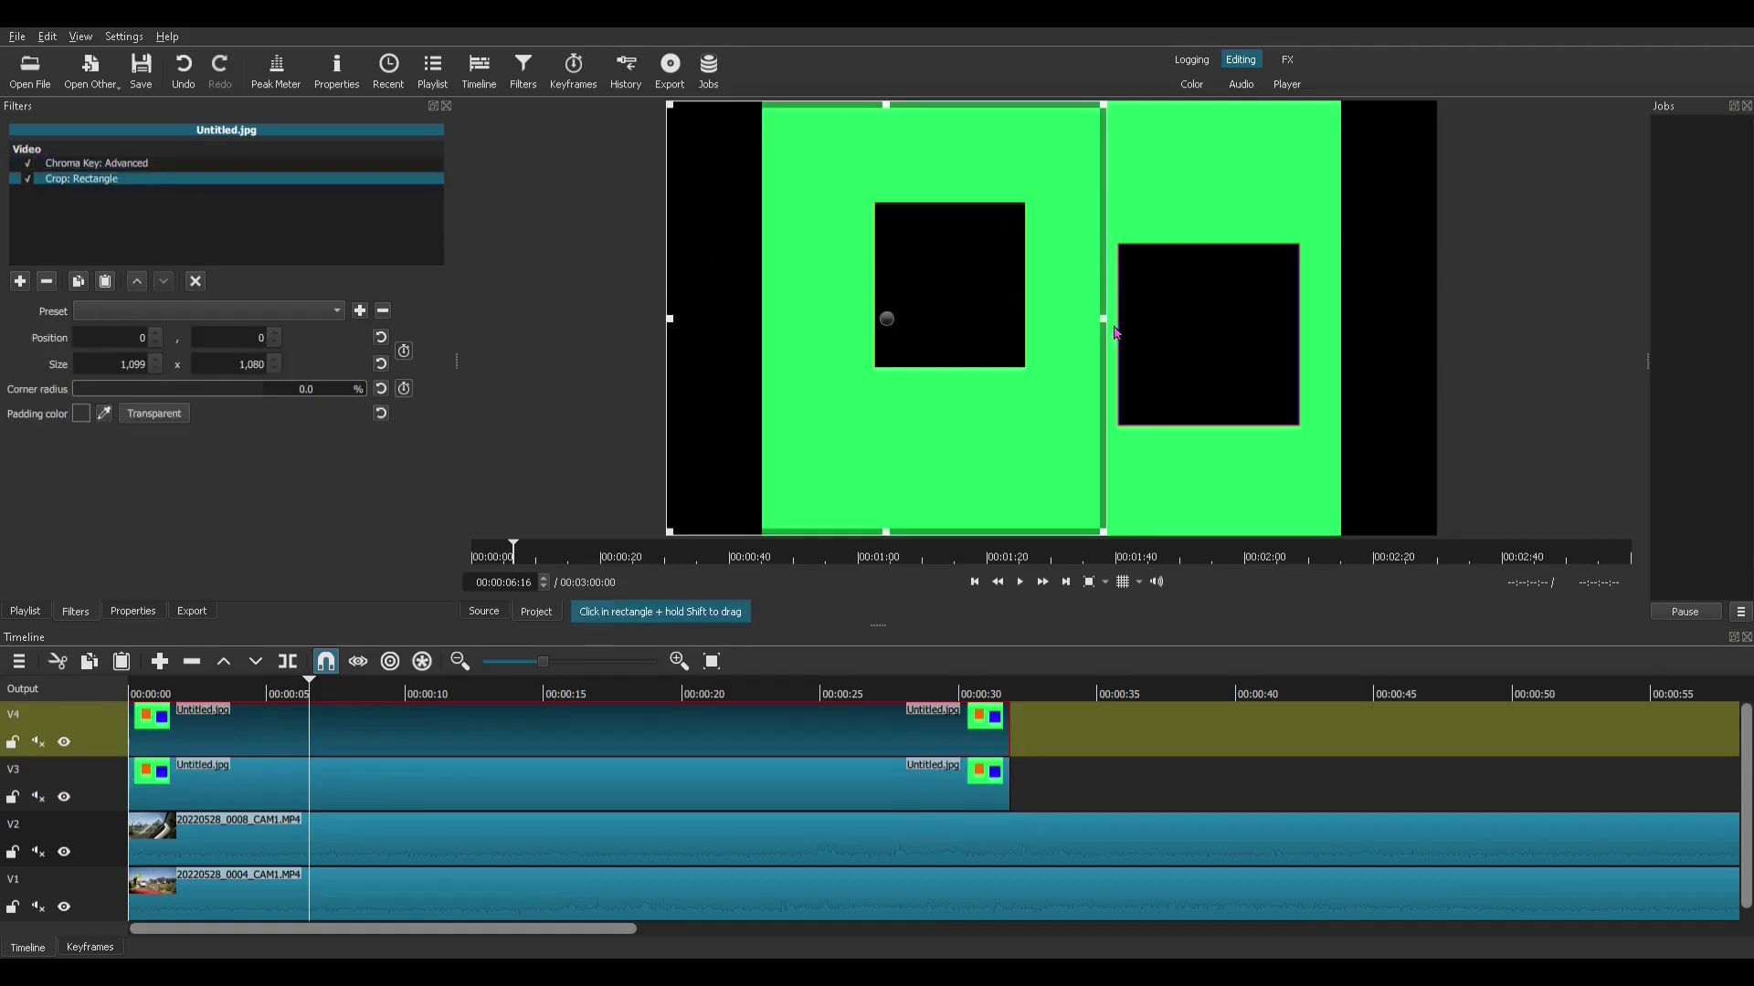
pyautogui.click(111, 164)
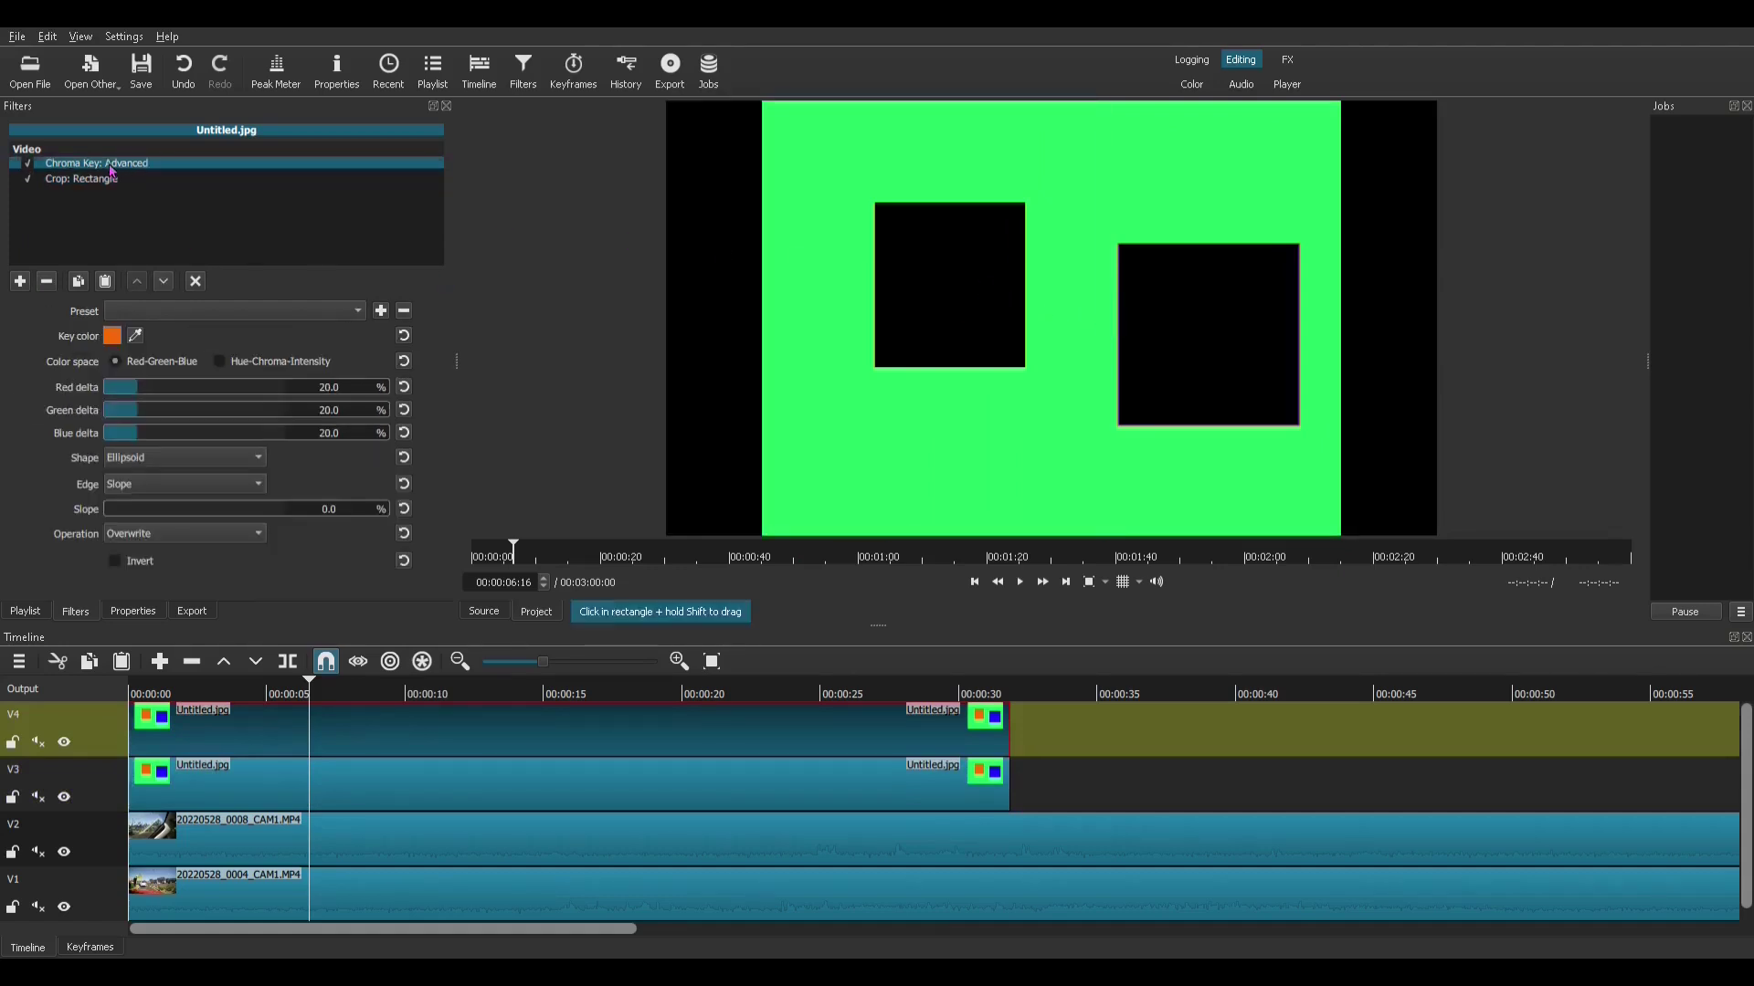
# Hide V3 and shrink the 0008 dashcam clip to 926×521 with Size, Position & Rotate.
pyautogui.click(64, 798)
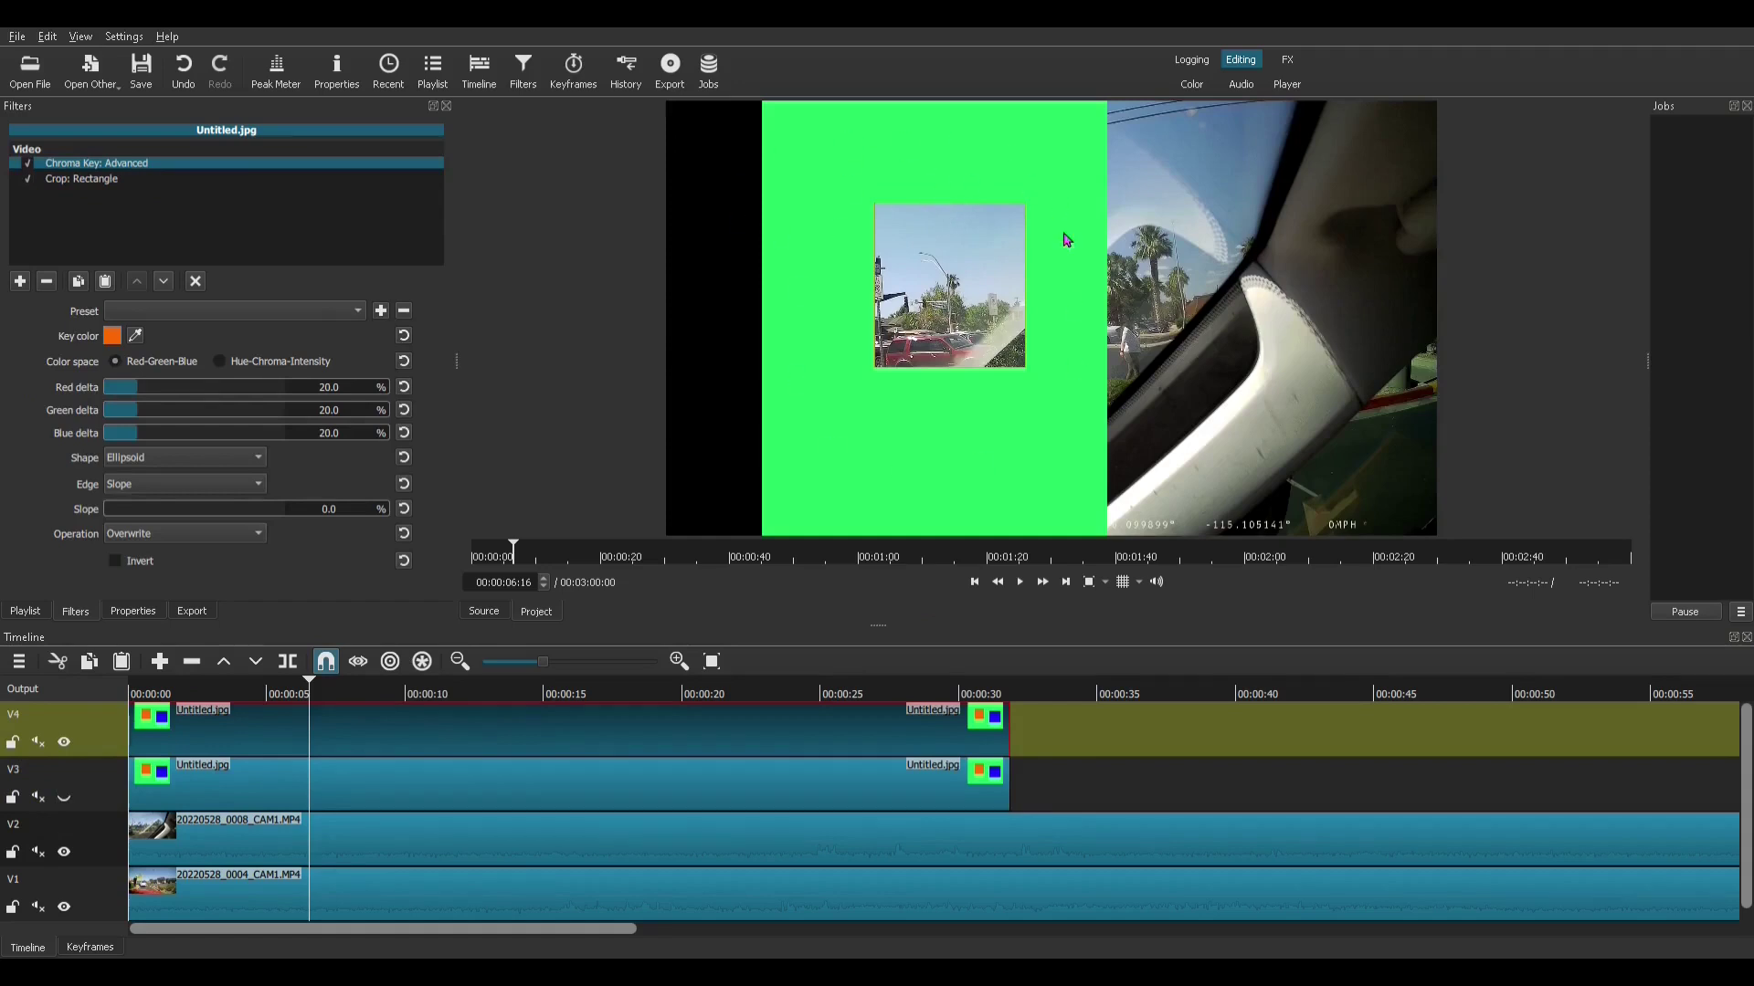
pyautogui.click(568, 842)
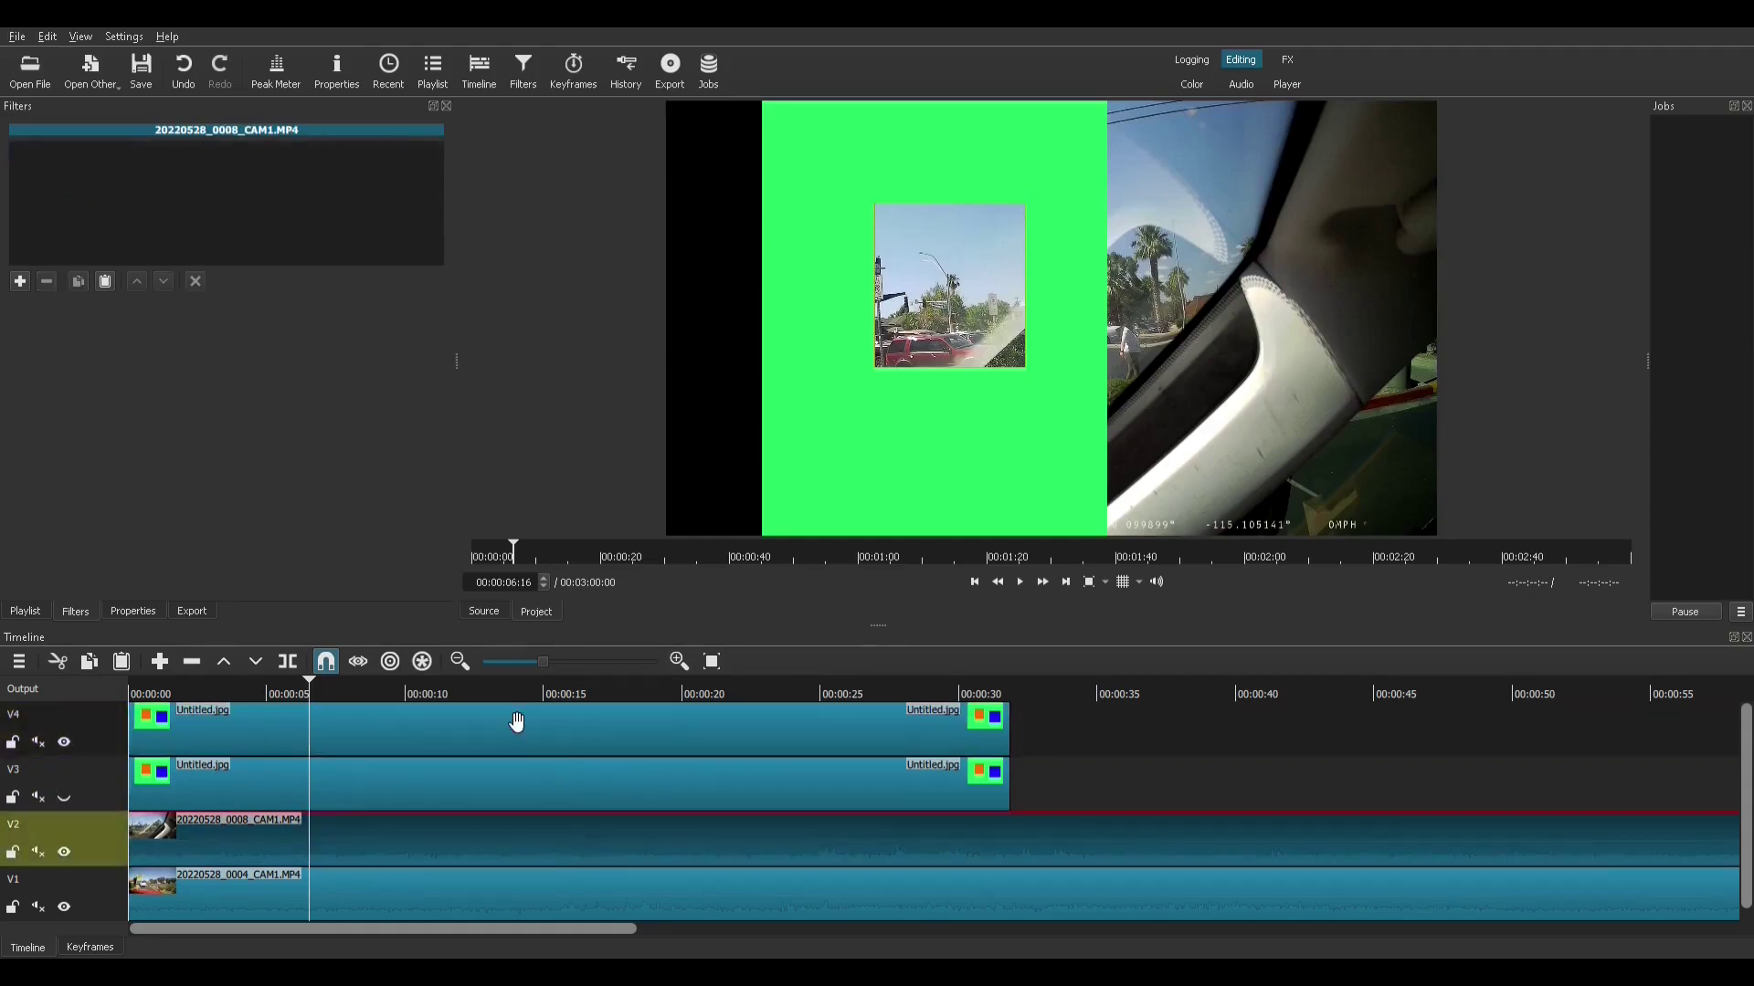
pyautogui.click(20, 281)
pyautogui.click(147, 453)
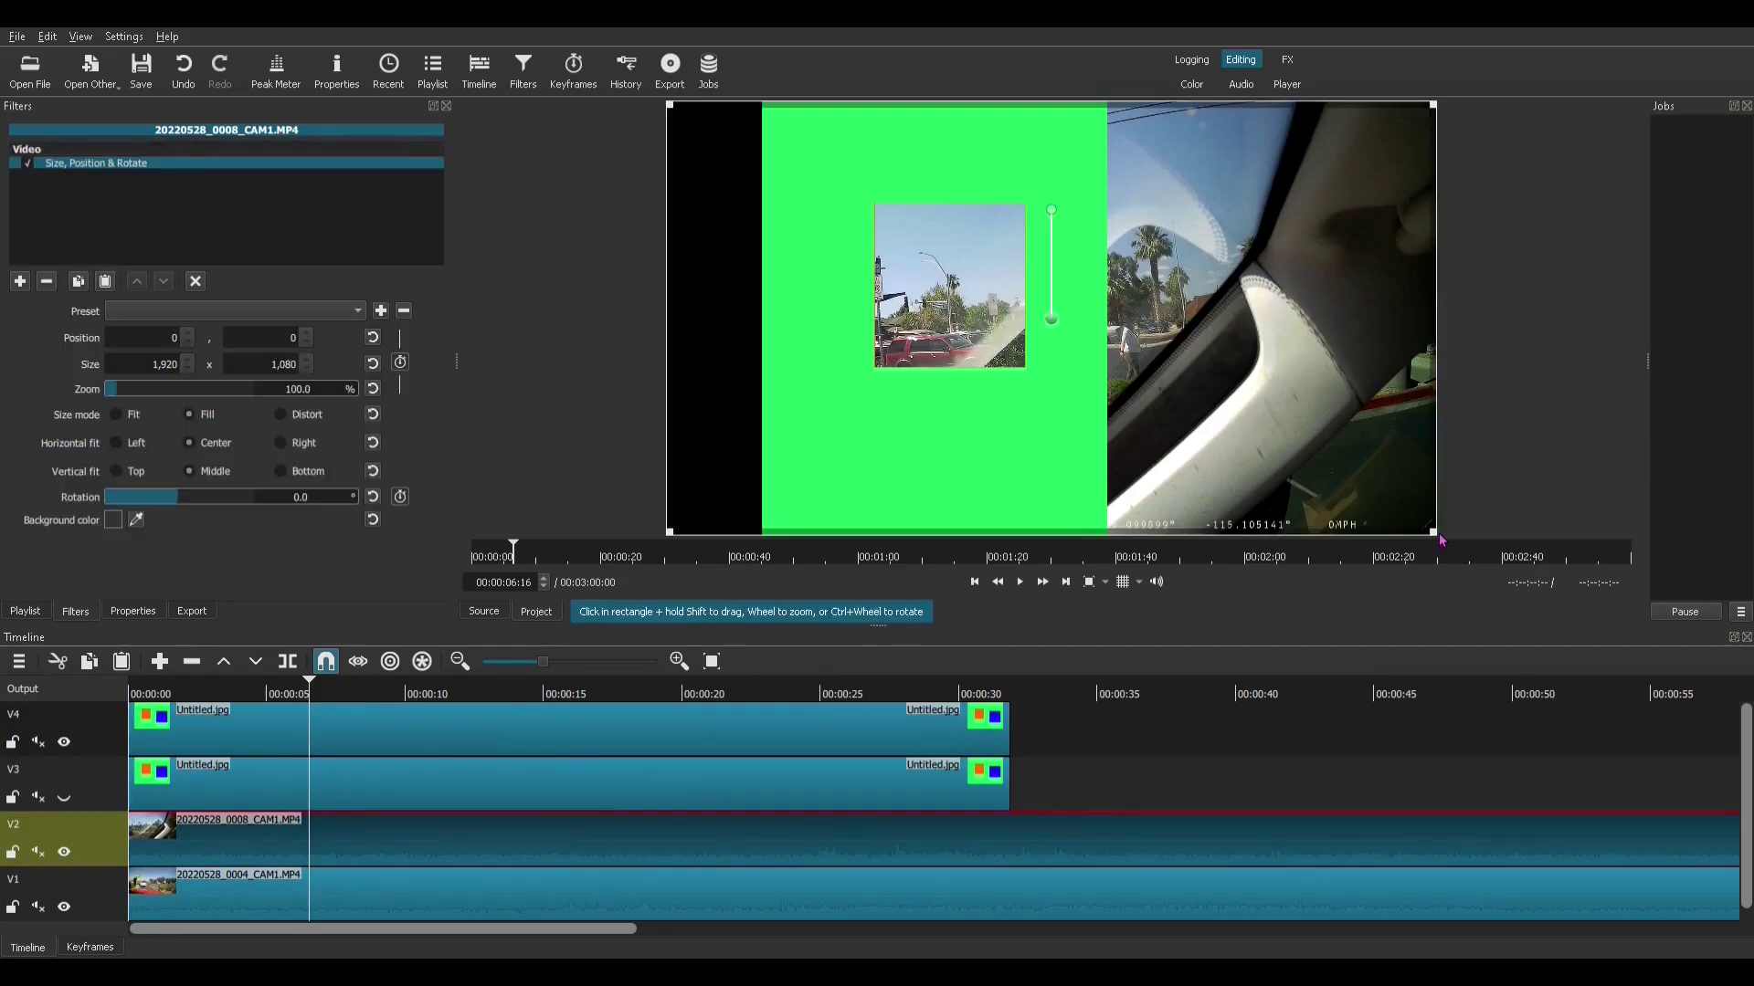
pyautogui.moveTo(1436, 533); pyautogui.dragTo(919, 305)
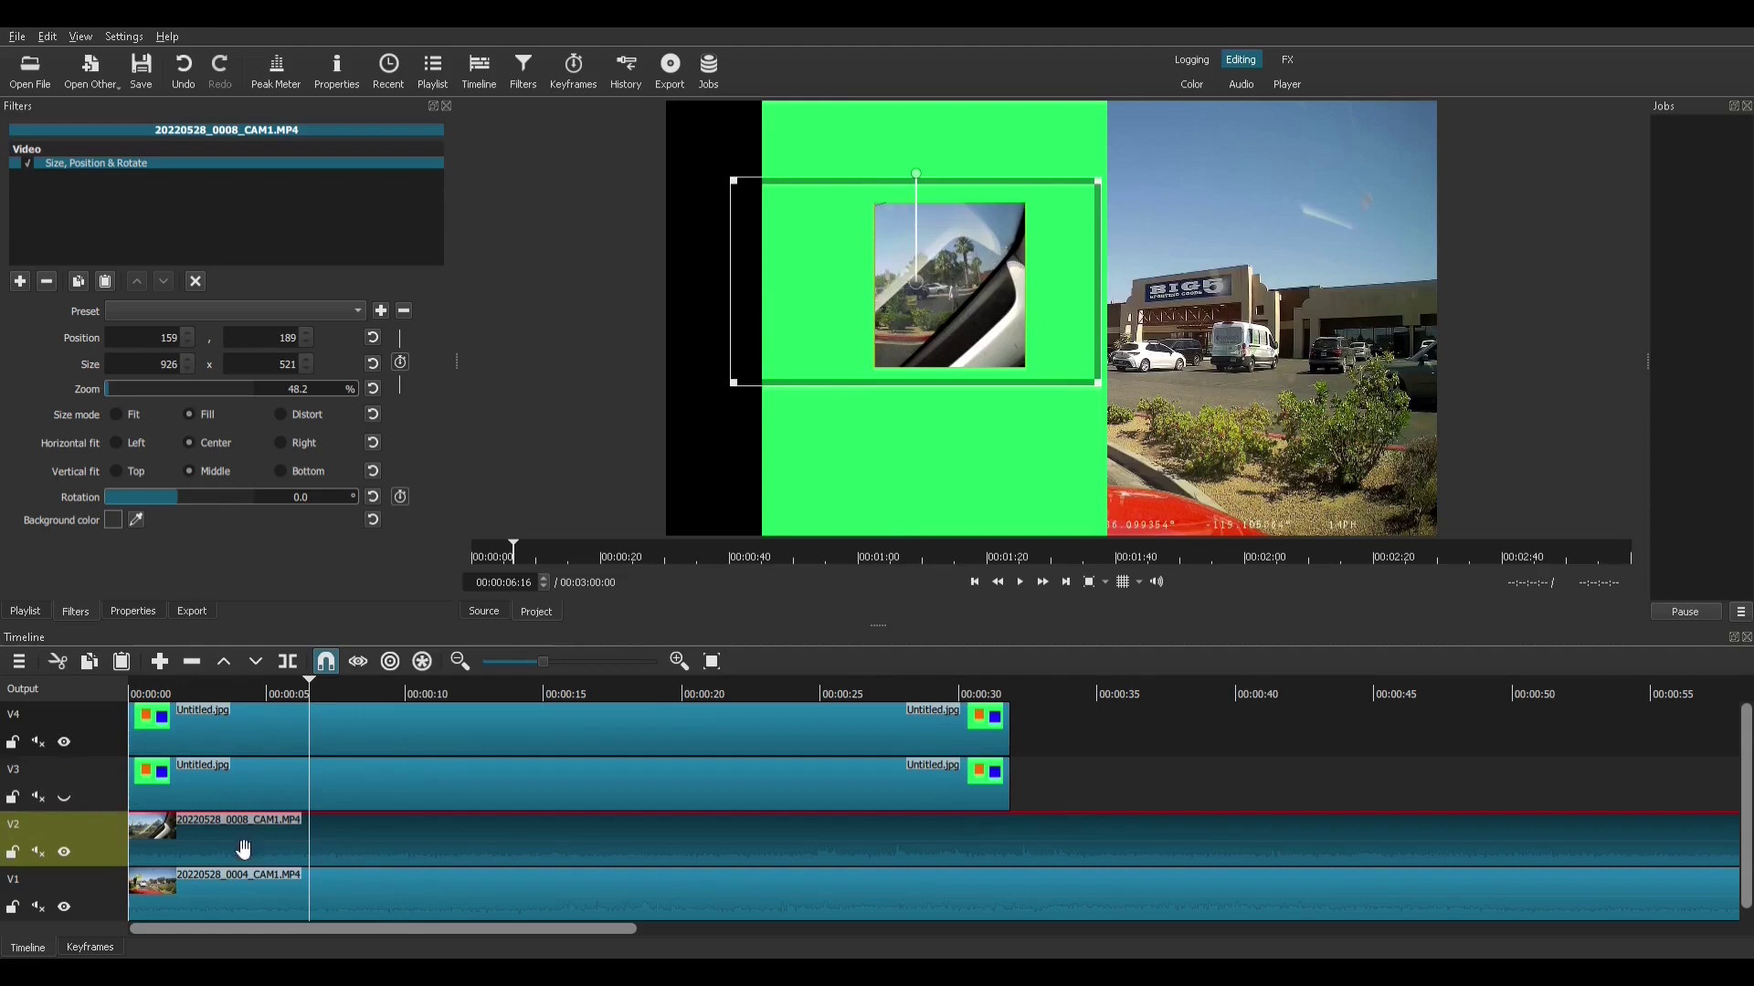
# Show V3, hide V4, and add Size, Position & Rotate to the 0004 dashcam clip.
pyautogui.click(64, 798)
pyautogui.click(64, 747)
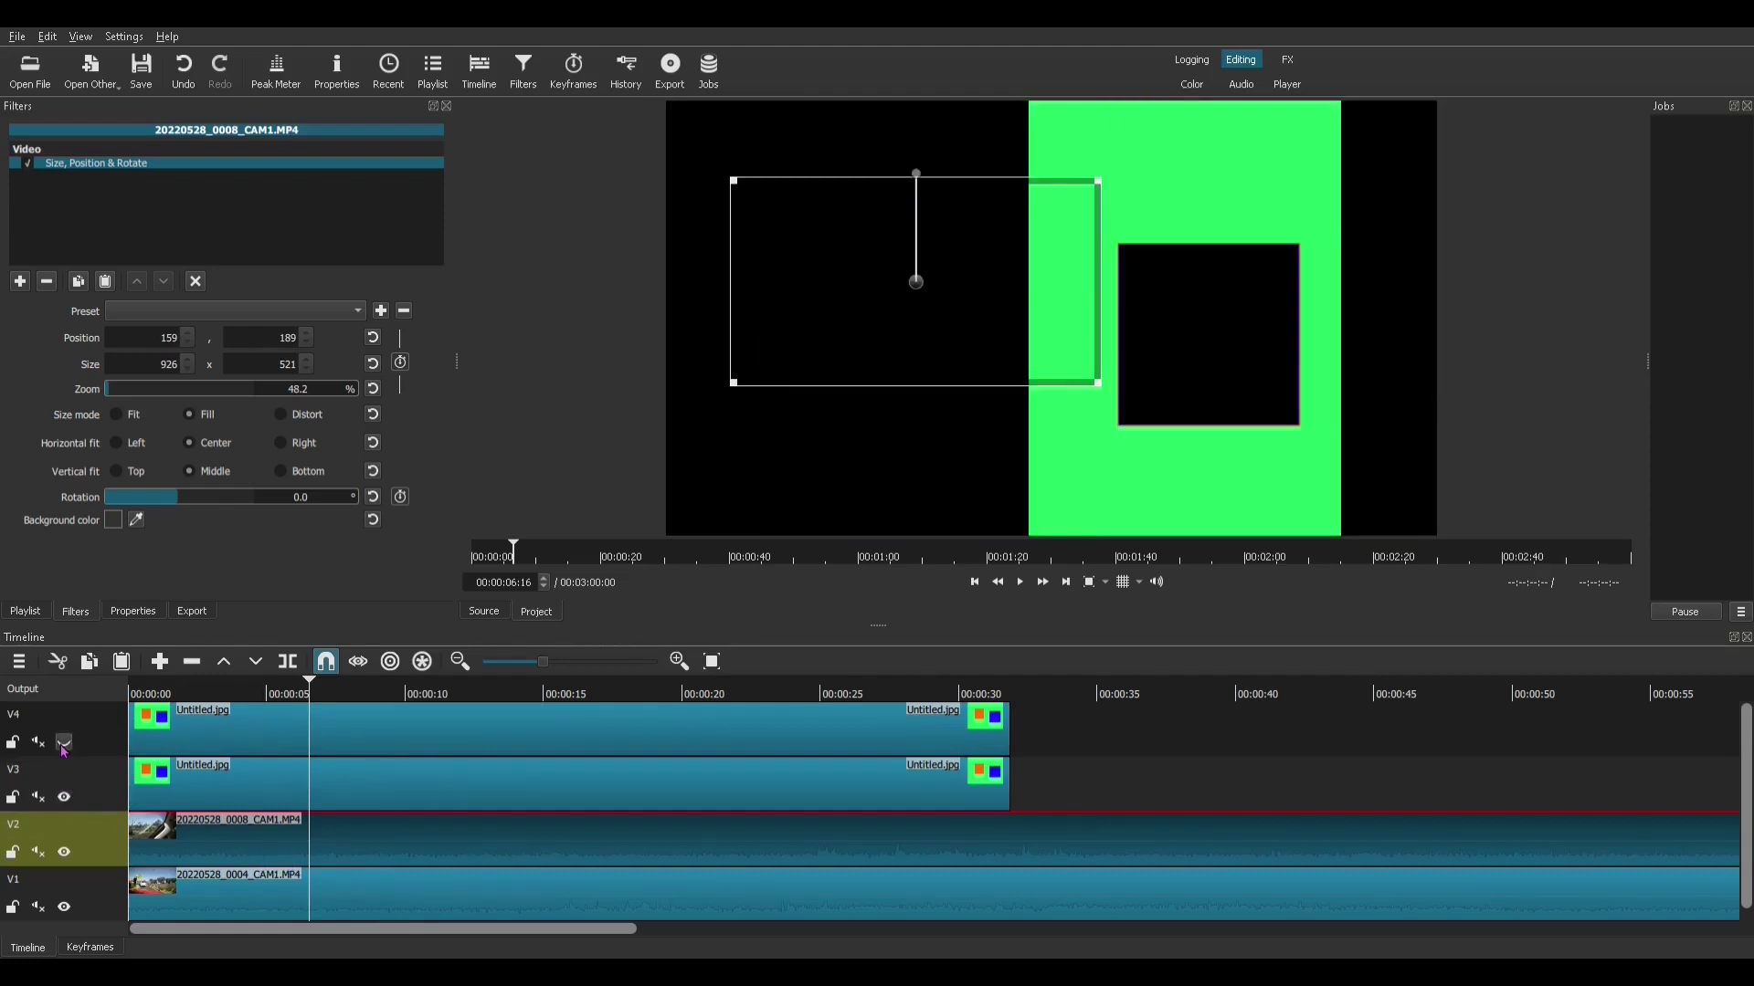
pyautogui.click(388, 916)
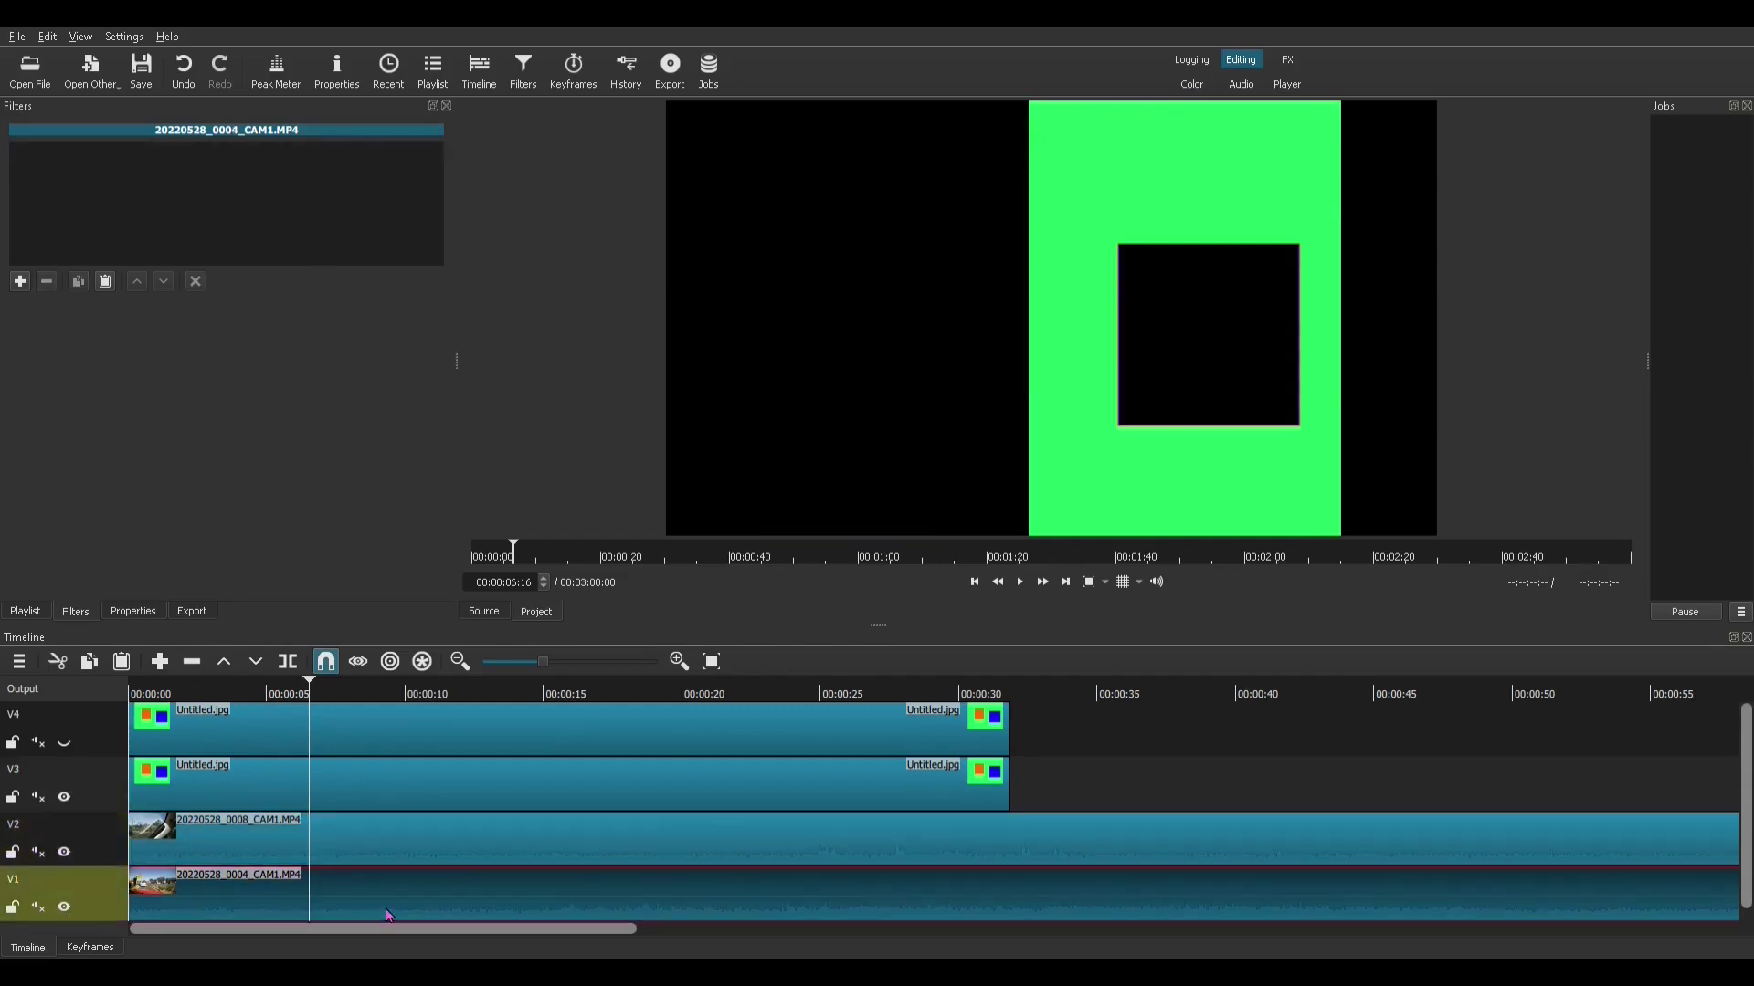
pyautogui.click(19, 282)
pyautogui.click(152, 452)
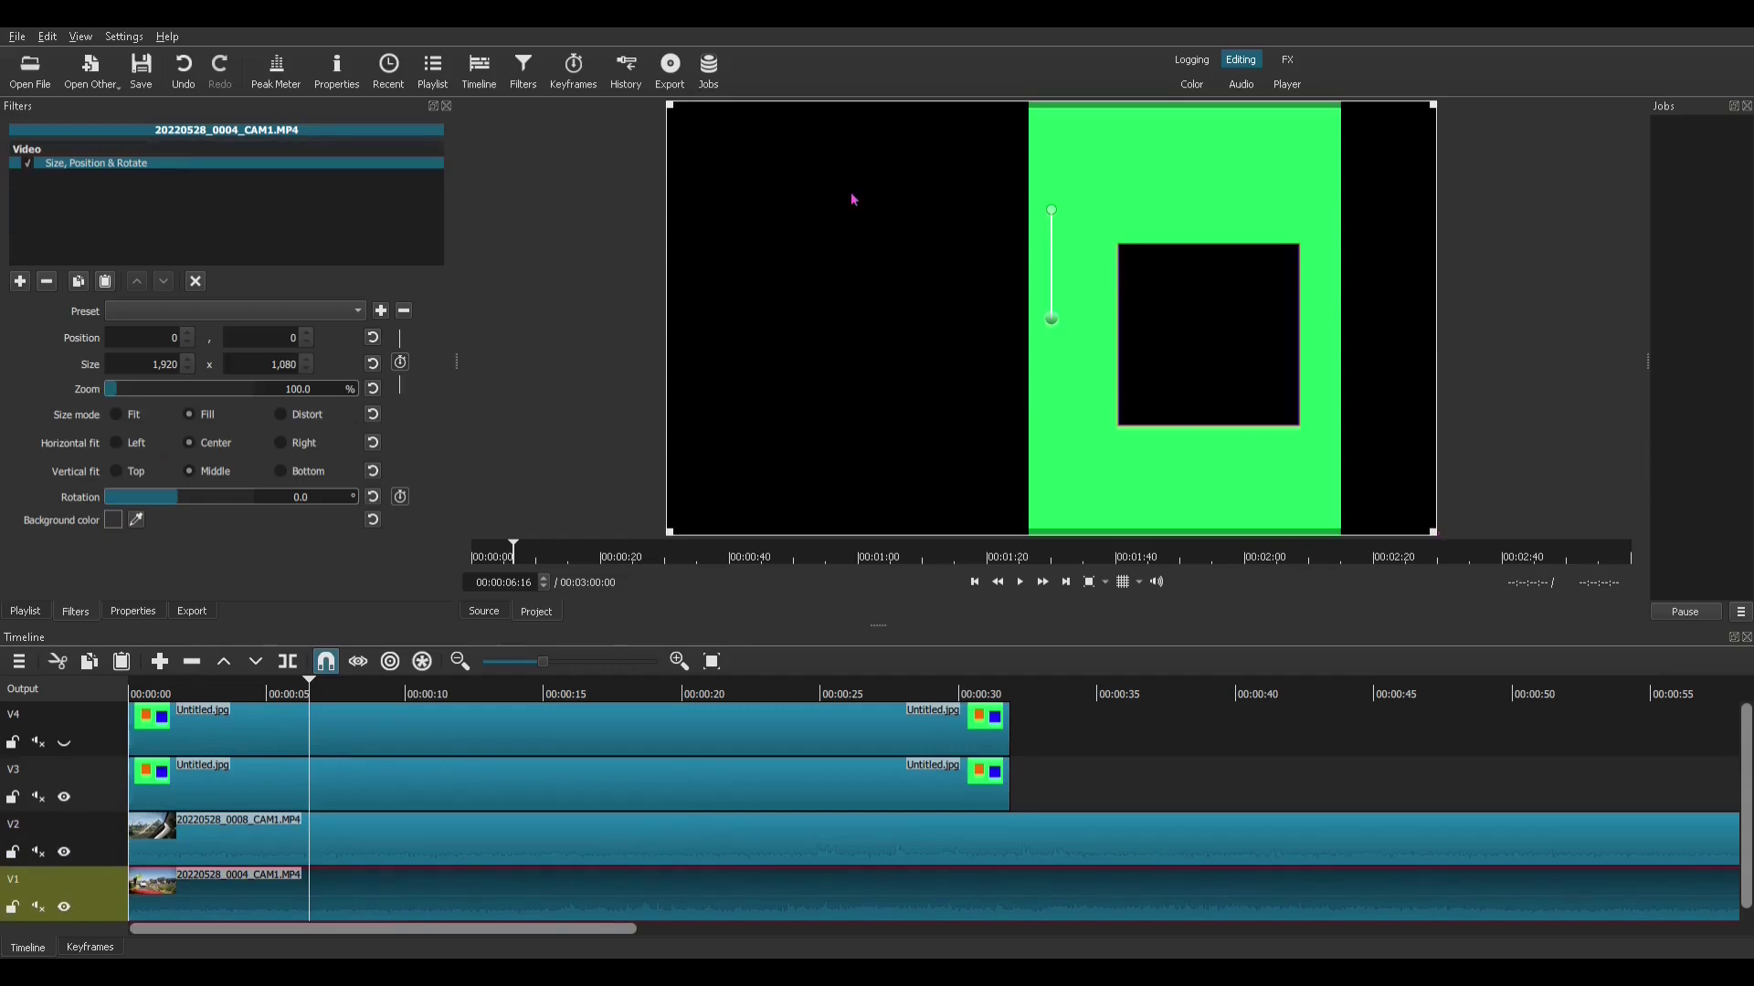
# Make the V3 image's Crop: Rectangle padding transparent.
pyautogui.click(430, 803)
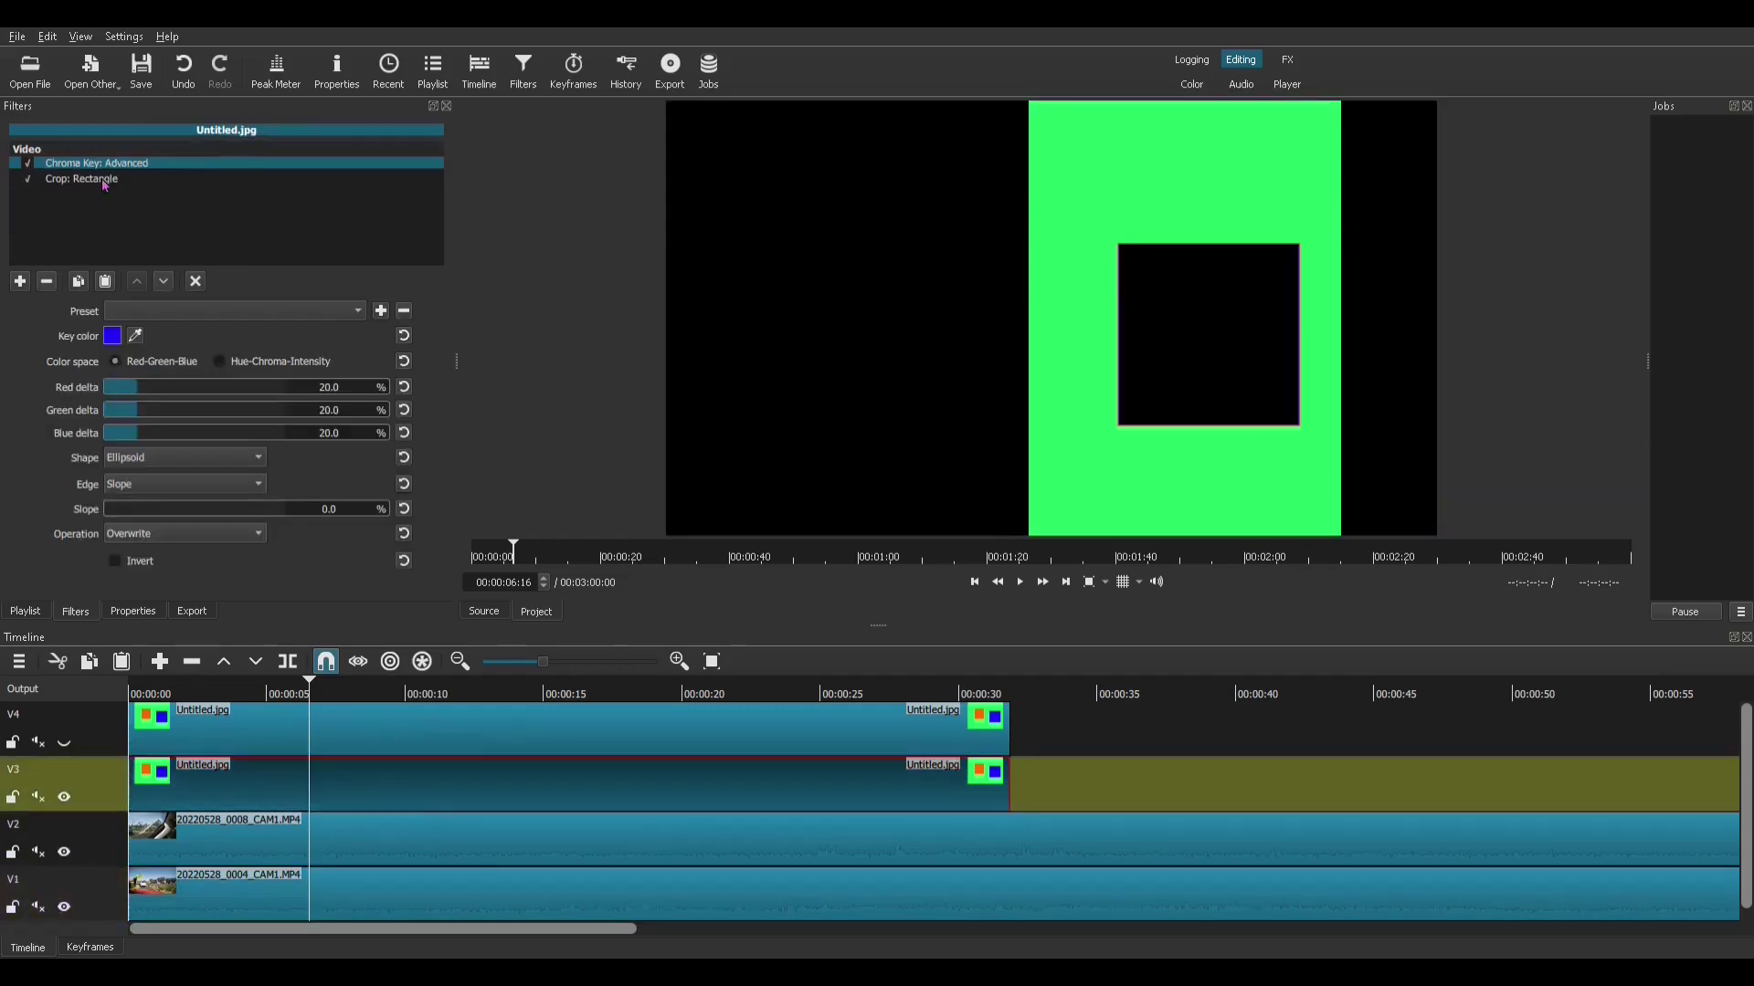
pyautogui.click(93, 180)
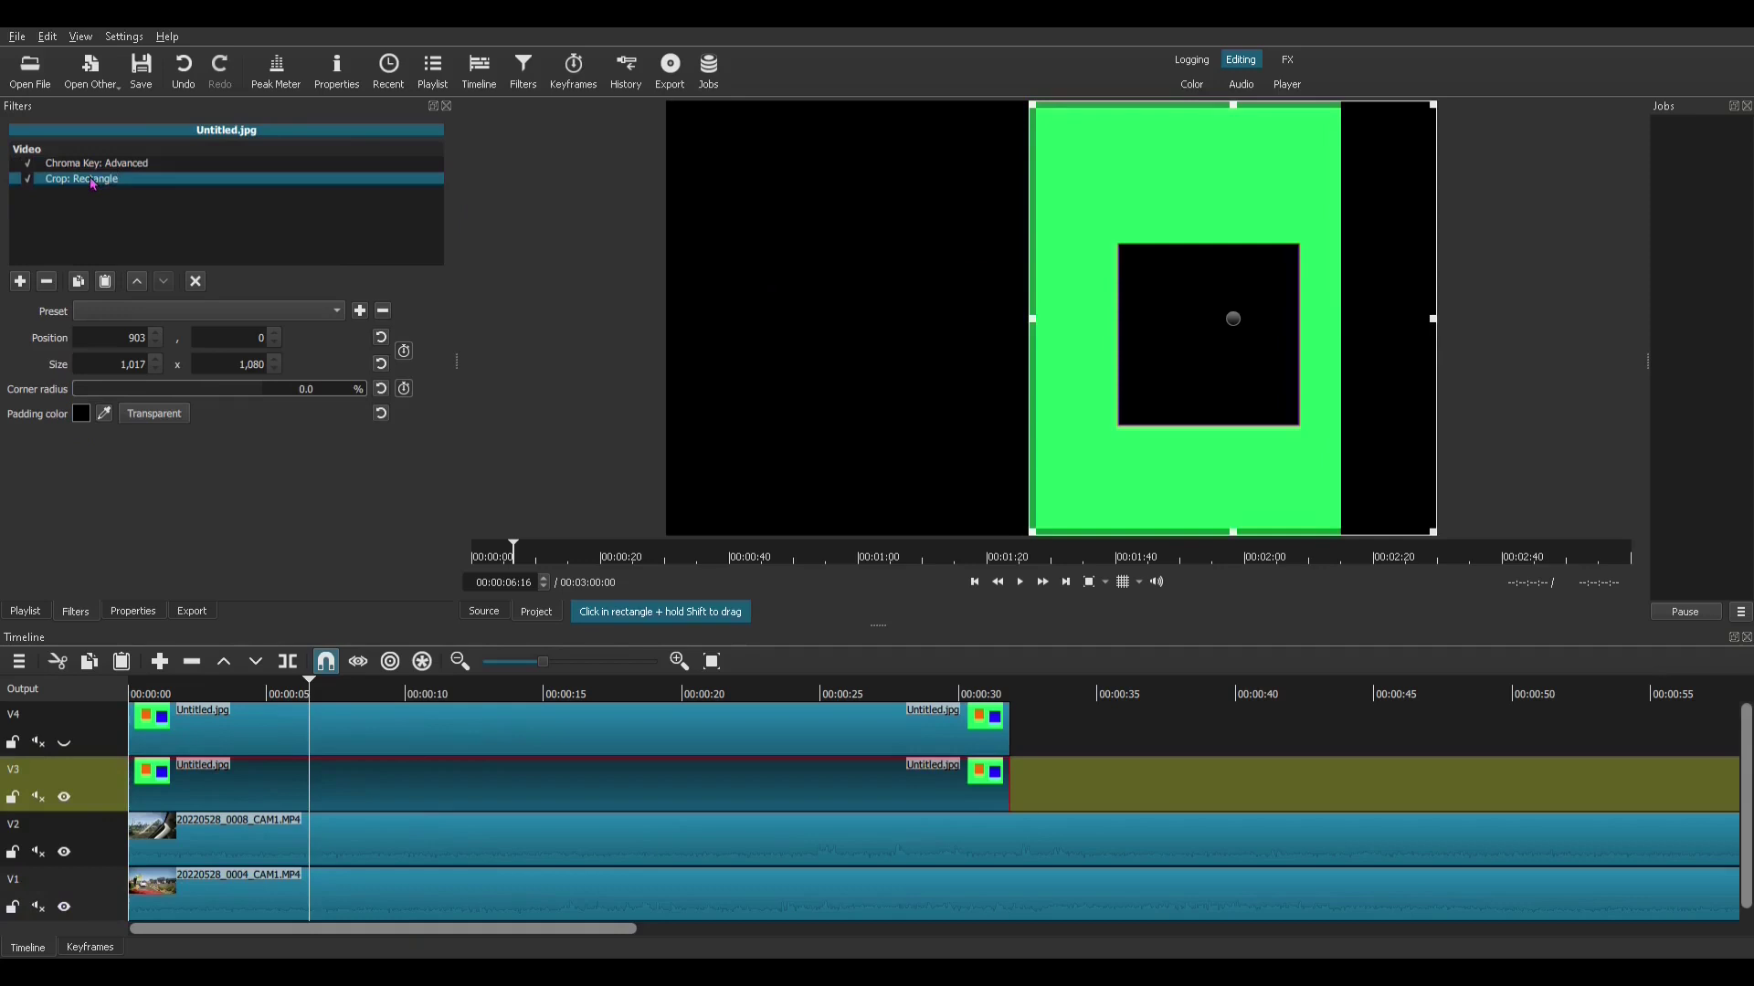
pyautogui.click(176, 419)
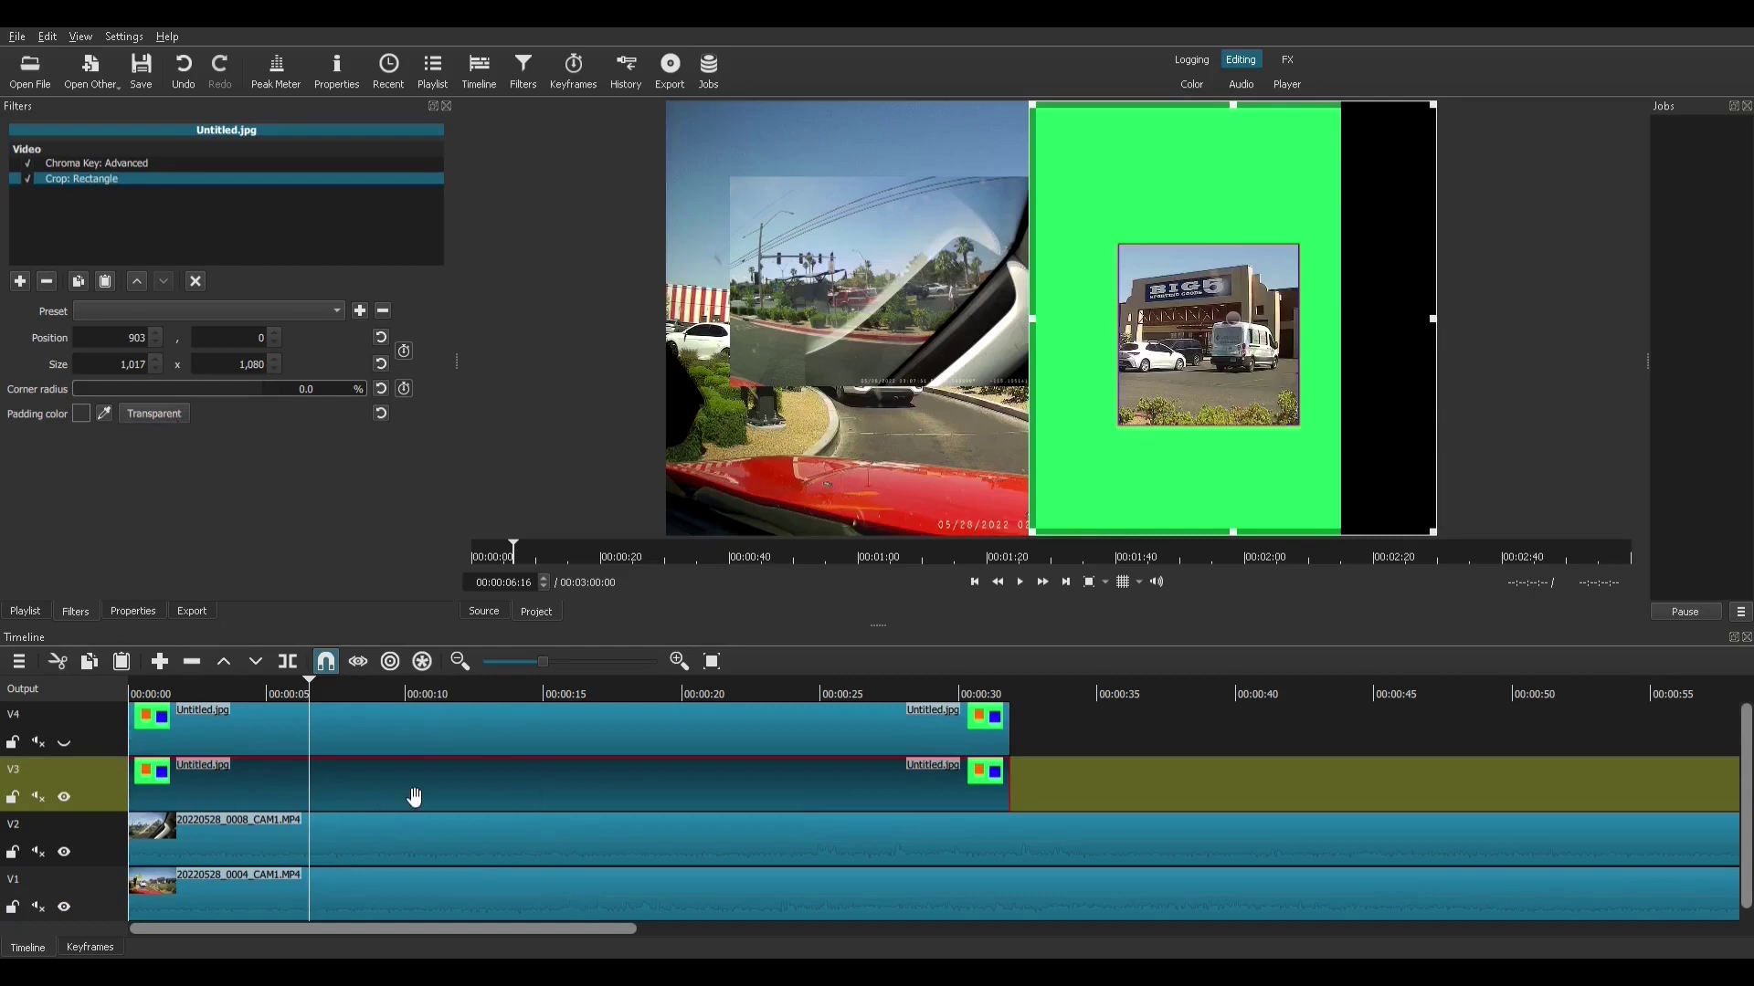
# Size the 0004 video to 841×473 at 1032,339 behind the right square, then show V4.
pyautogui.click(420, 909)
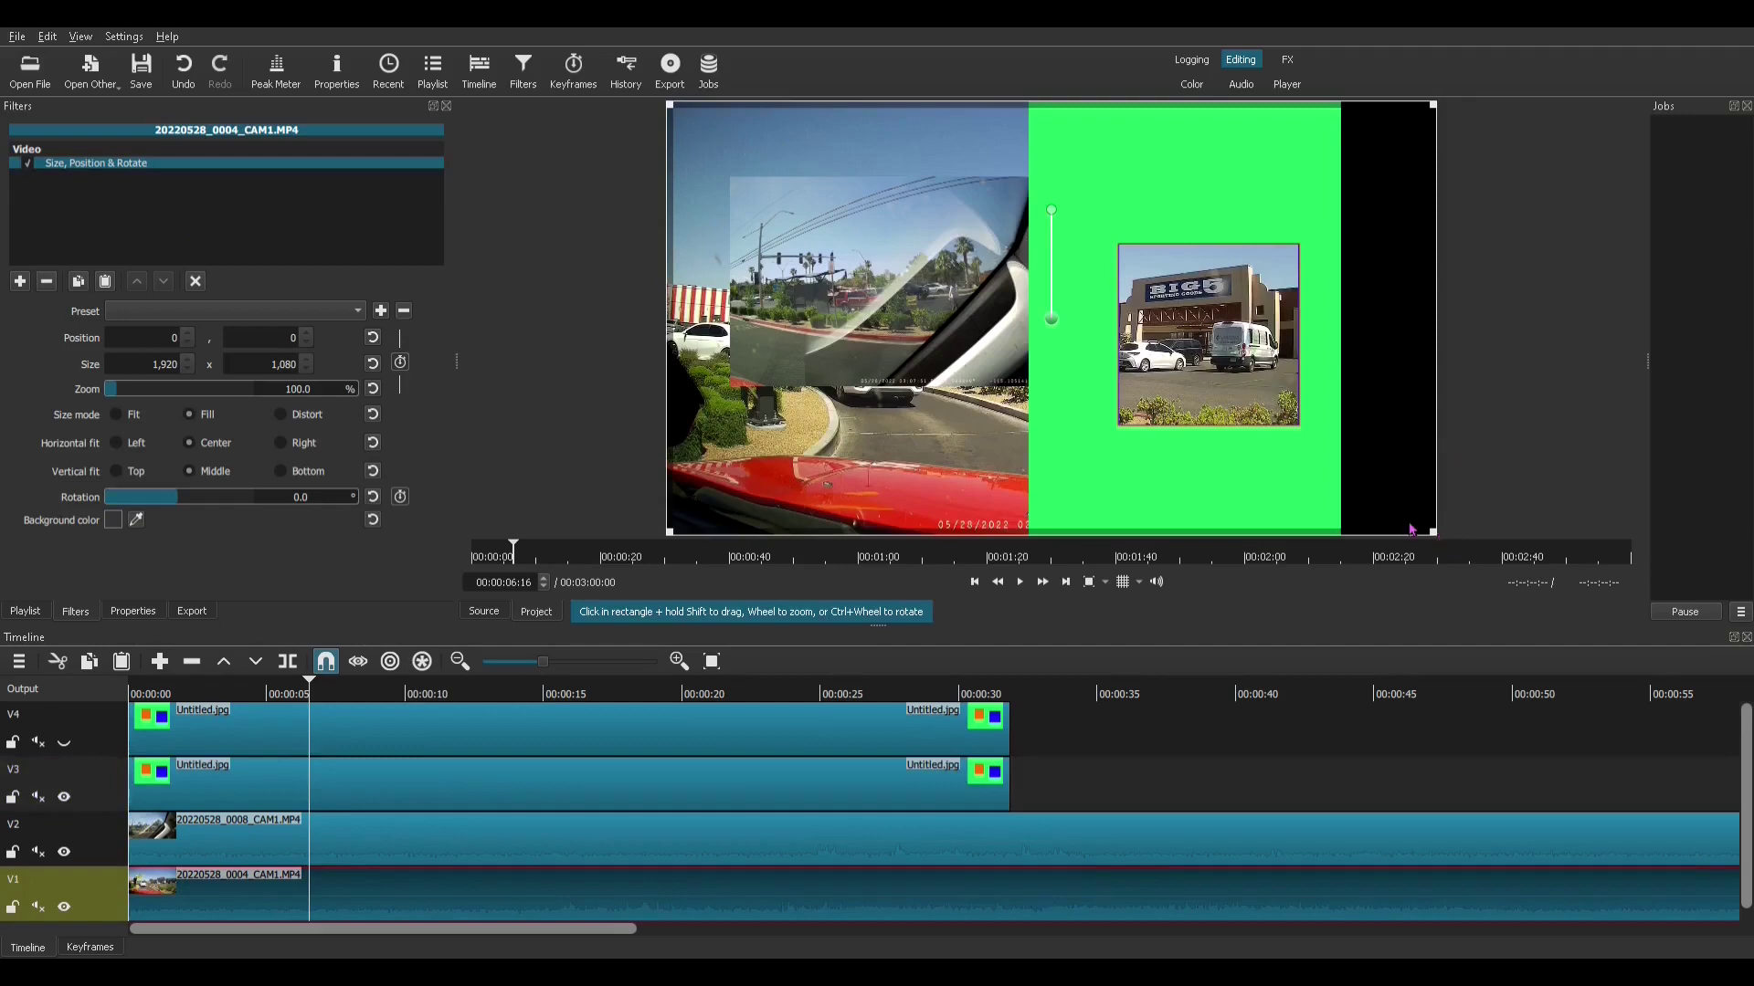
pyautogui.moveTo(1411, 530); pyautogui.dragTo(780, 278)
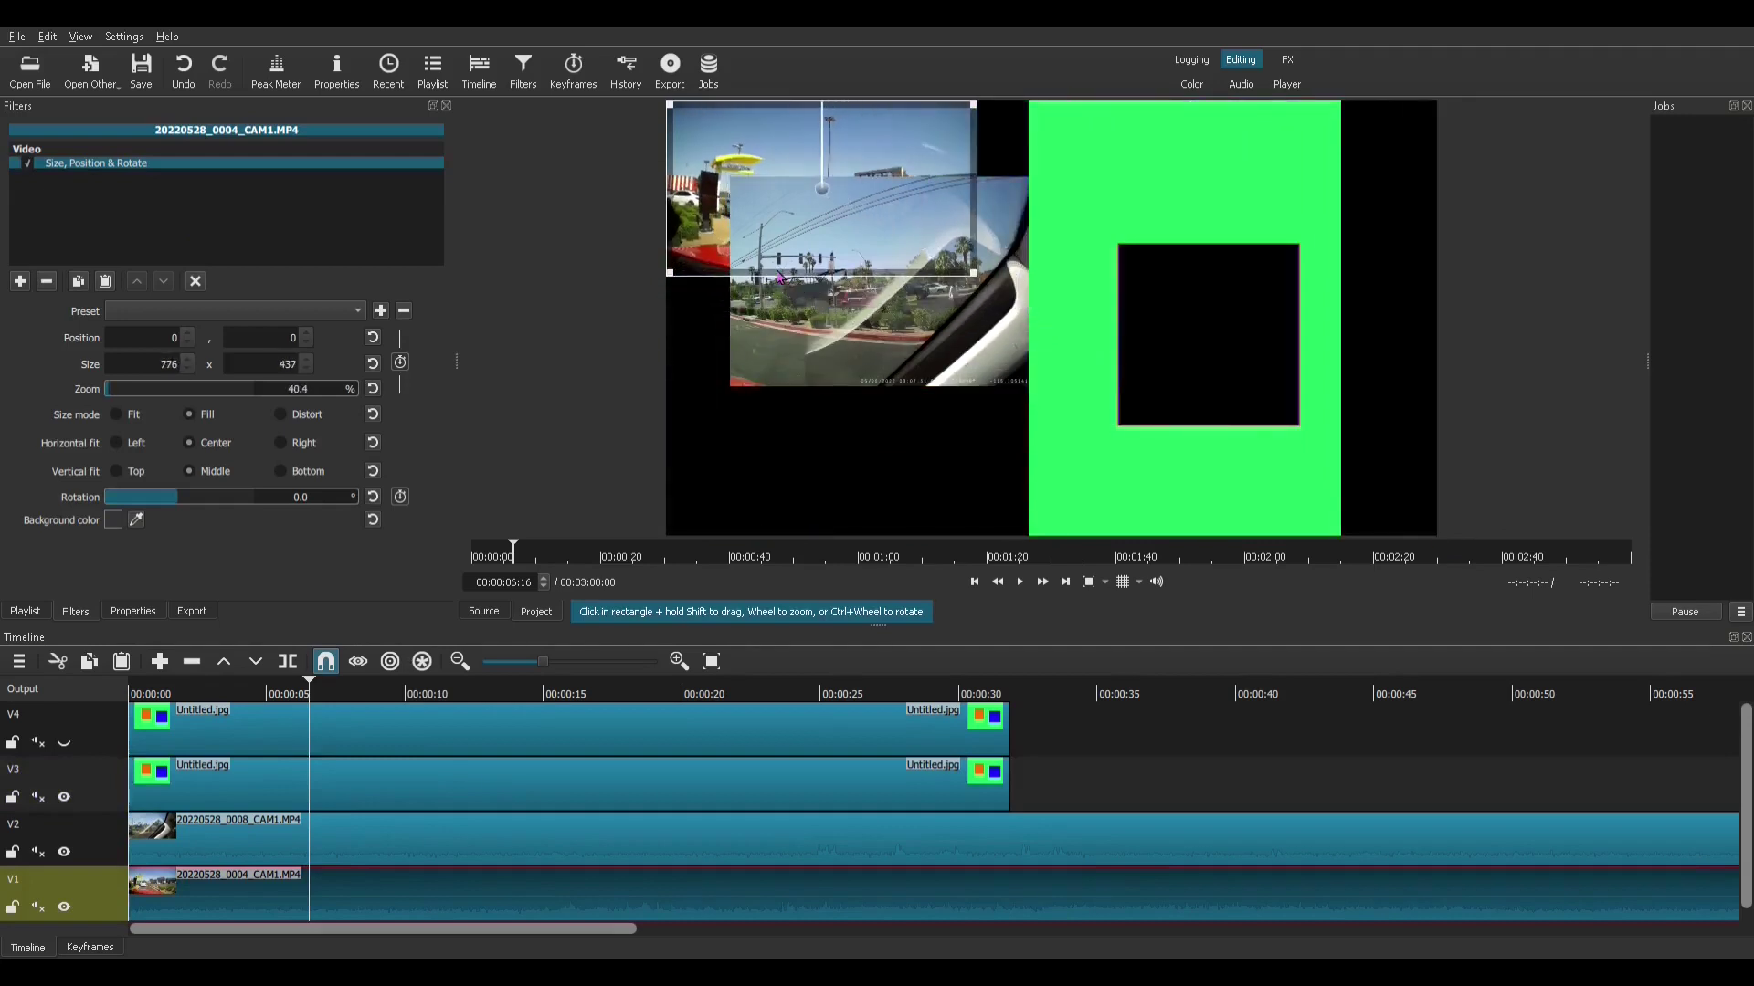
pyautogui.moveTo(797, 203); pyautogui.dragTo(1242, 346)
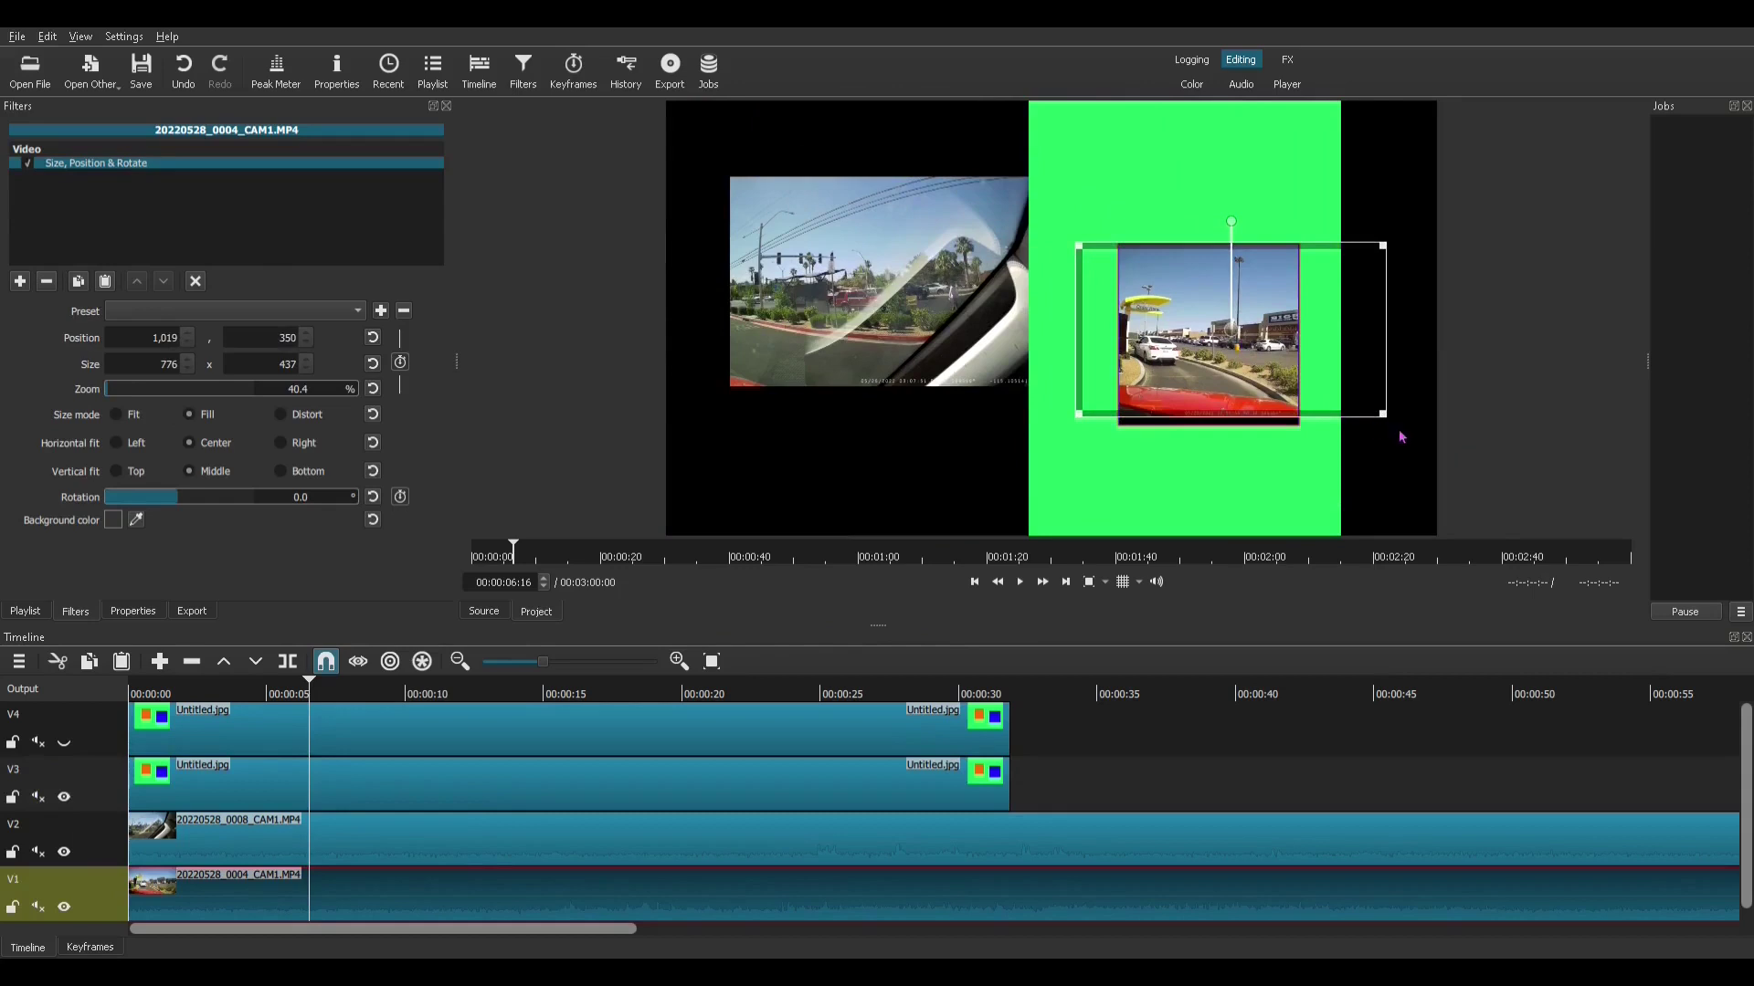
pyautogui.moveTo(1402, 437); pyautogui.dragTo(1412, 448)
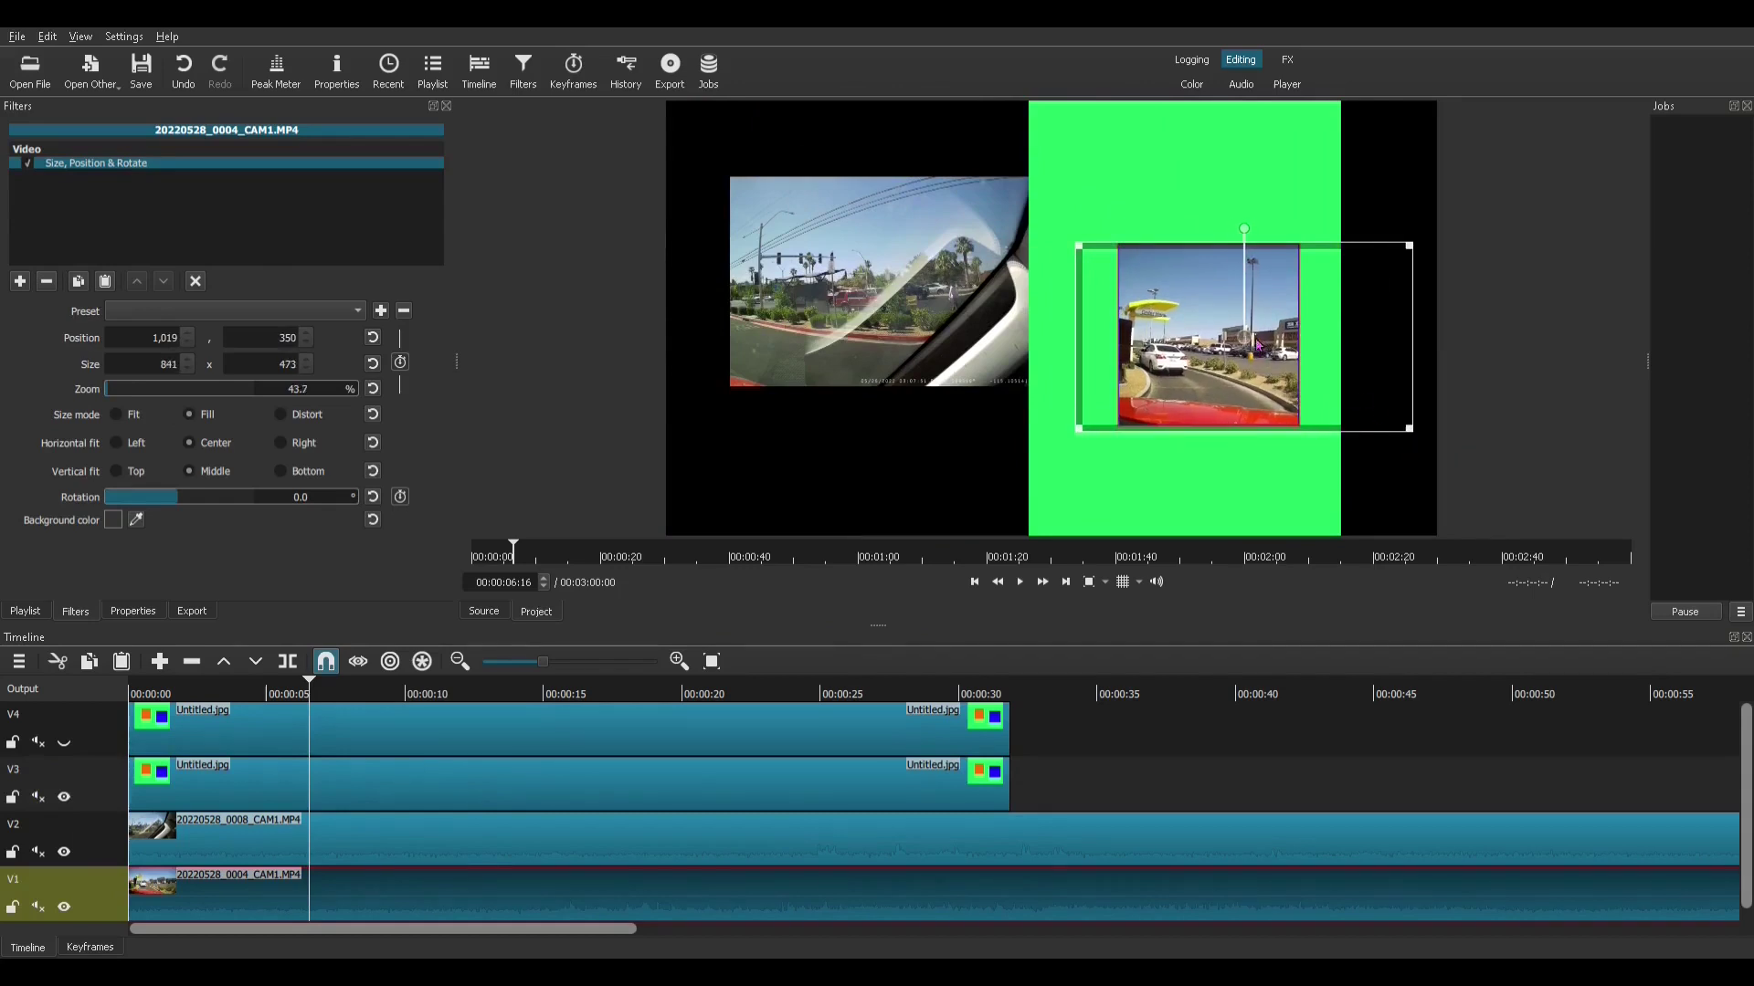
pyautogui.moveTo(1262, 334); pyautogui.dragTo(1264, 331)
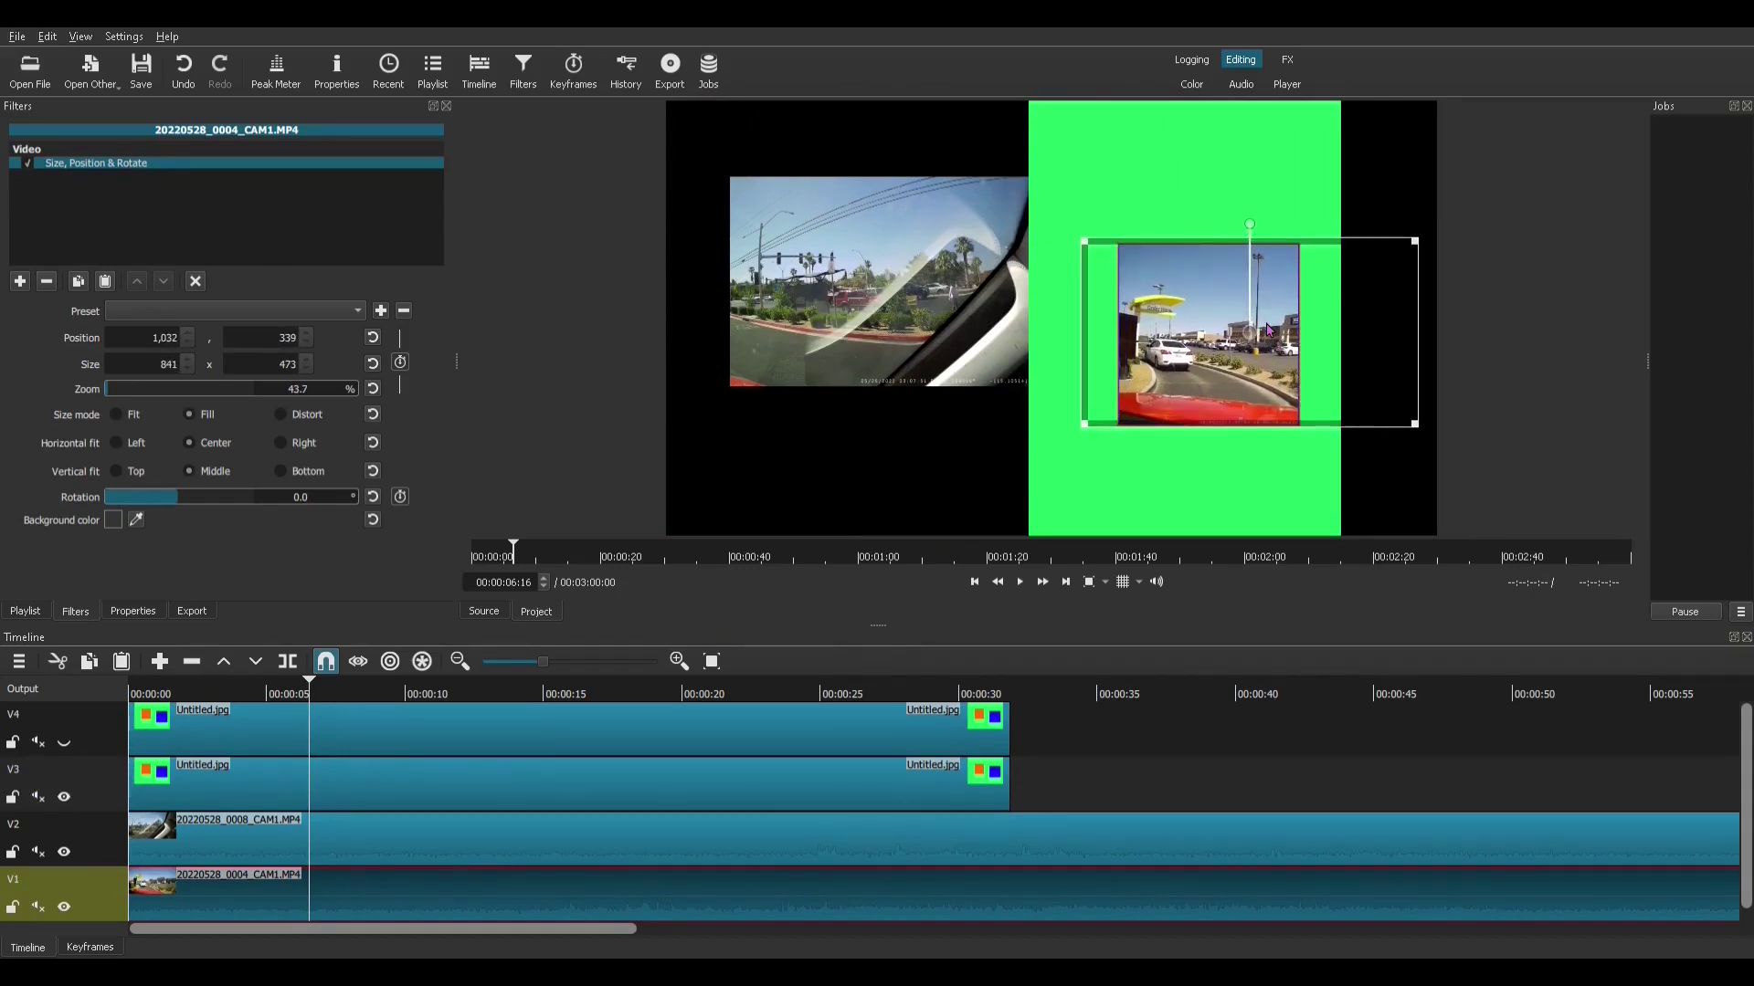
pyautogui.click(64, 743)
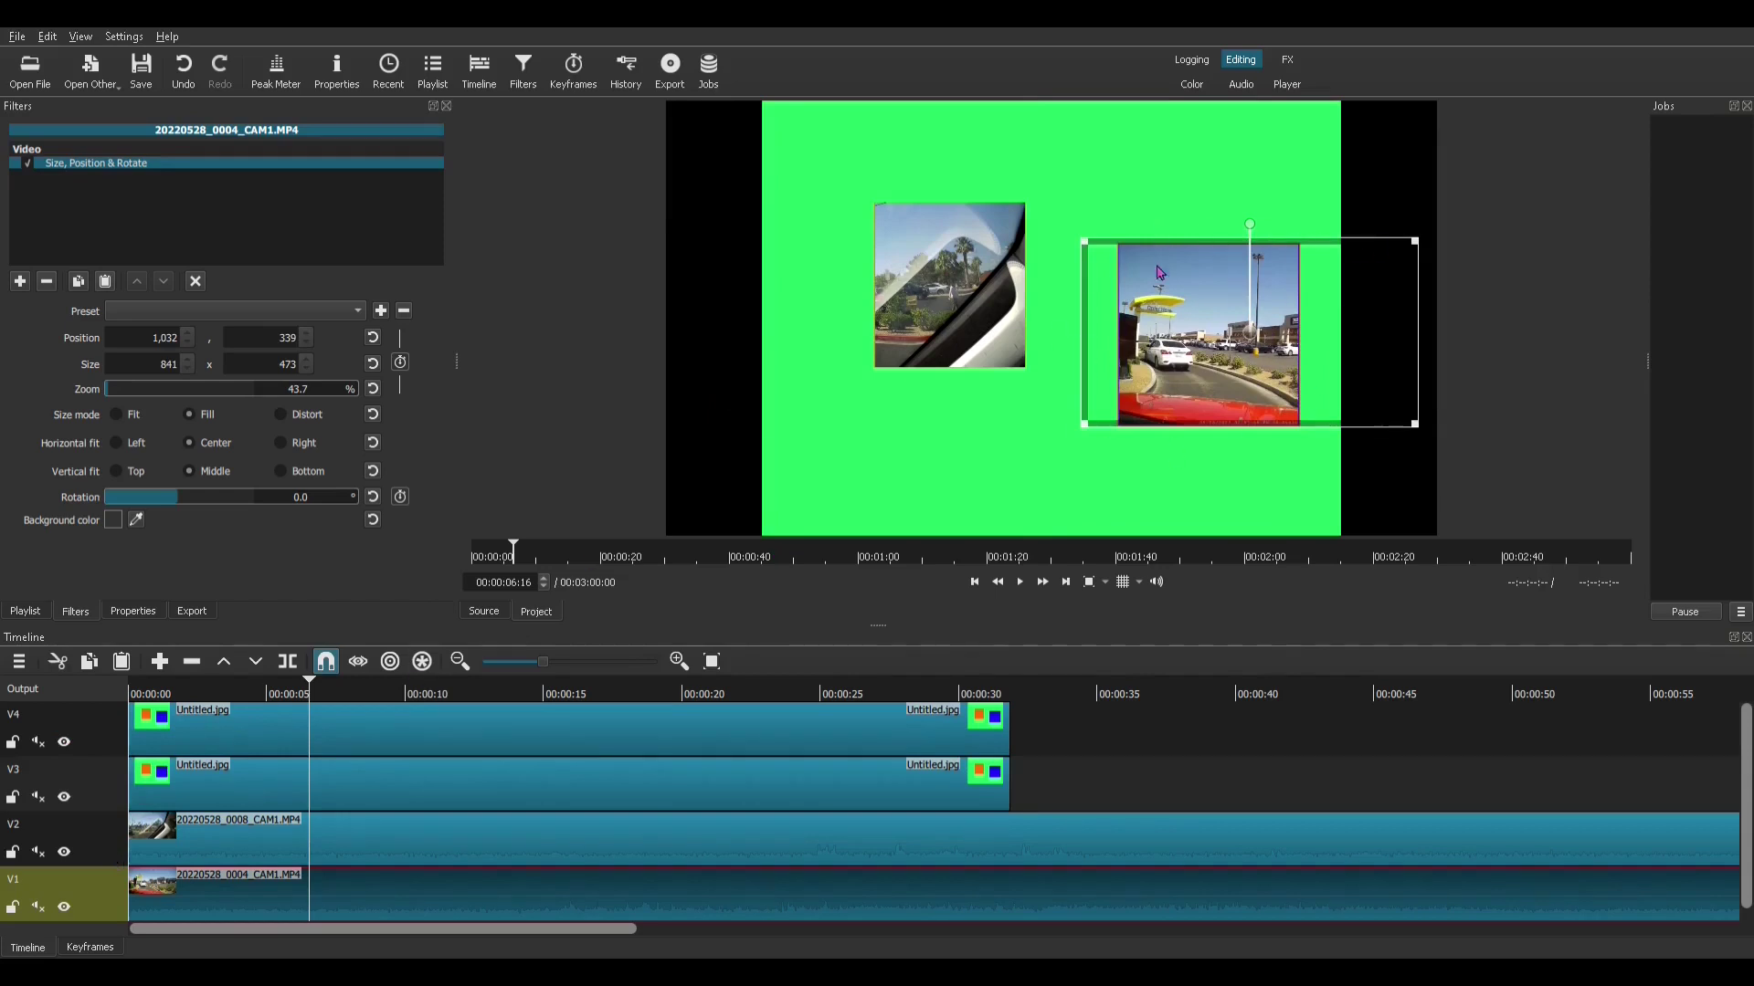
# Select track V2 and move the playhead along the timeline to preview the composite.
pyautogui.click(111, 862)
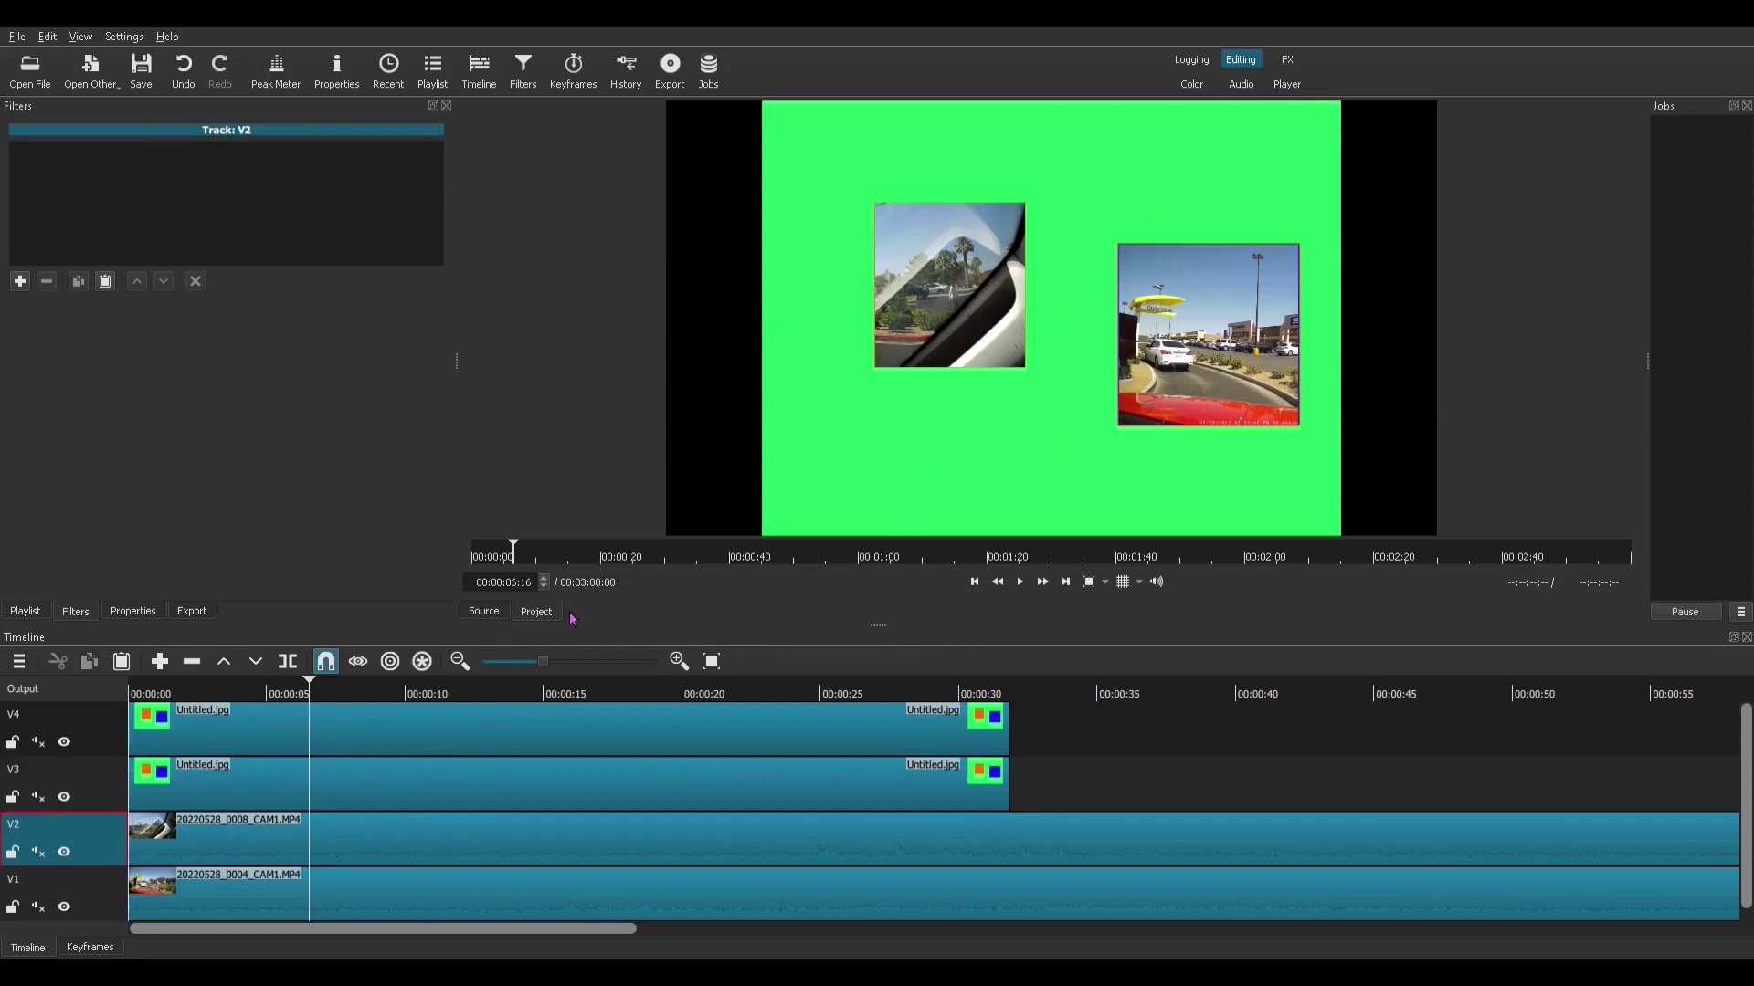
pyautogui.click(408, 696)
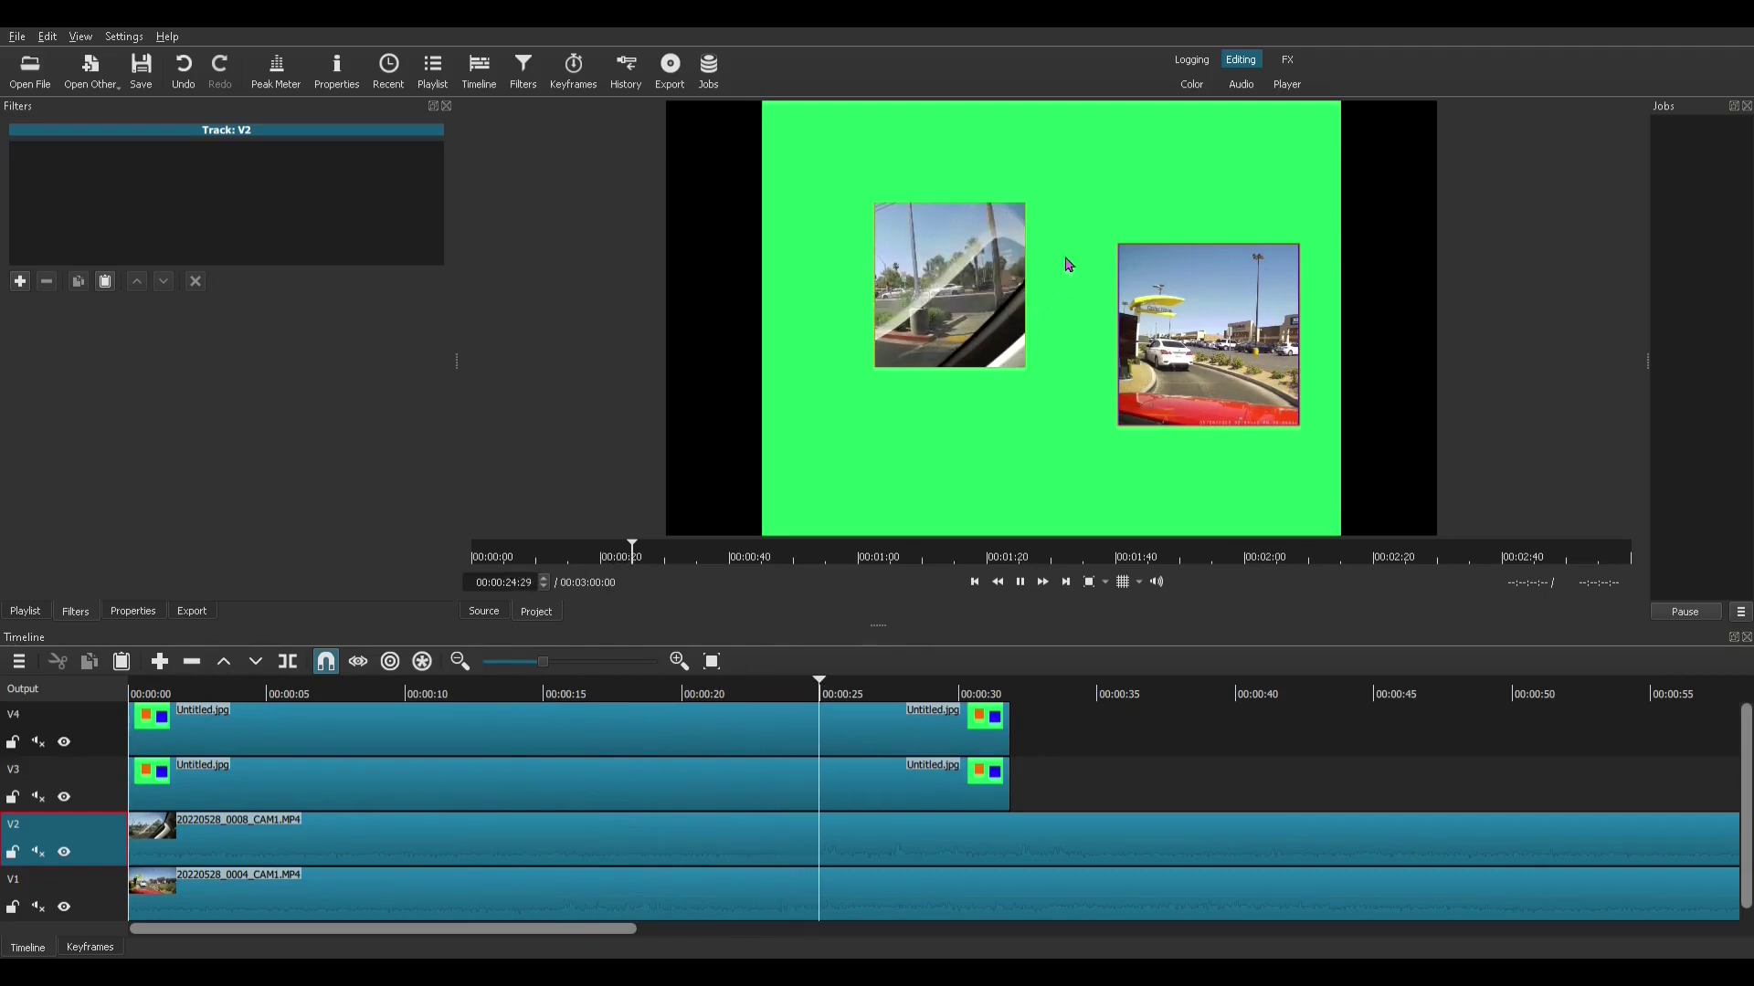
pyautogui.click(1021, 581)
pyautogui.click(343, 733)
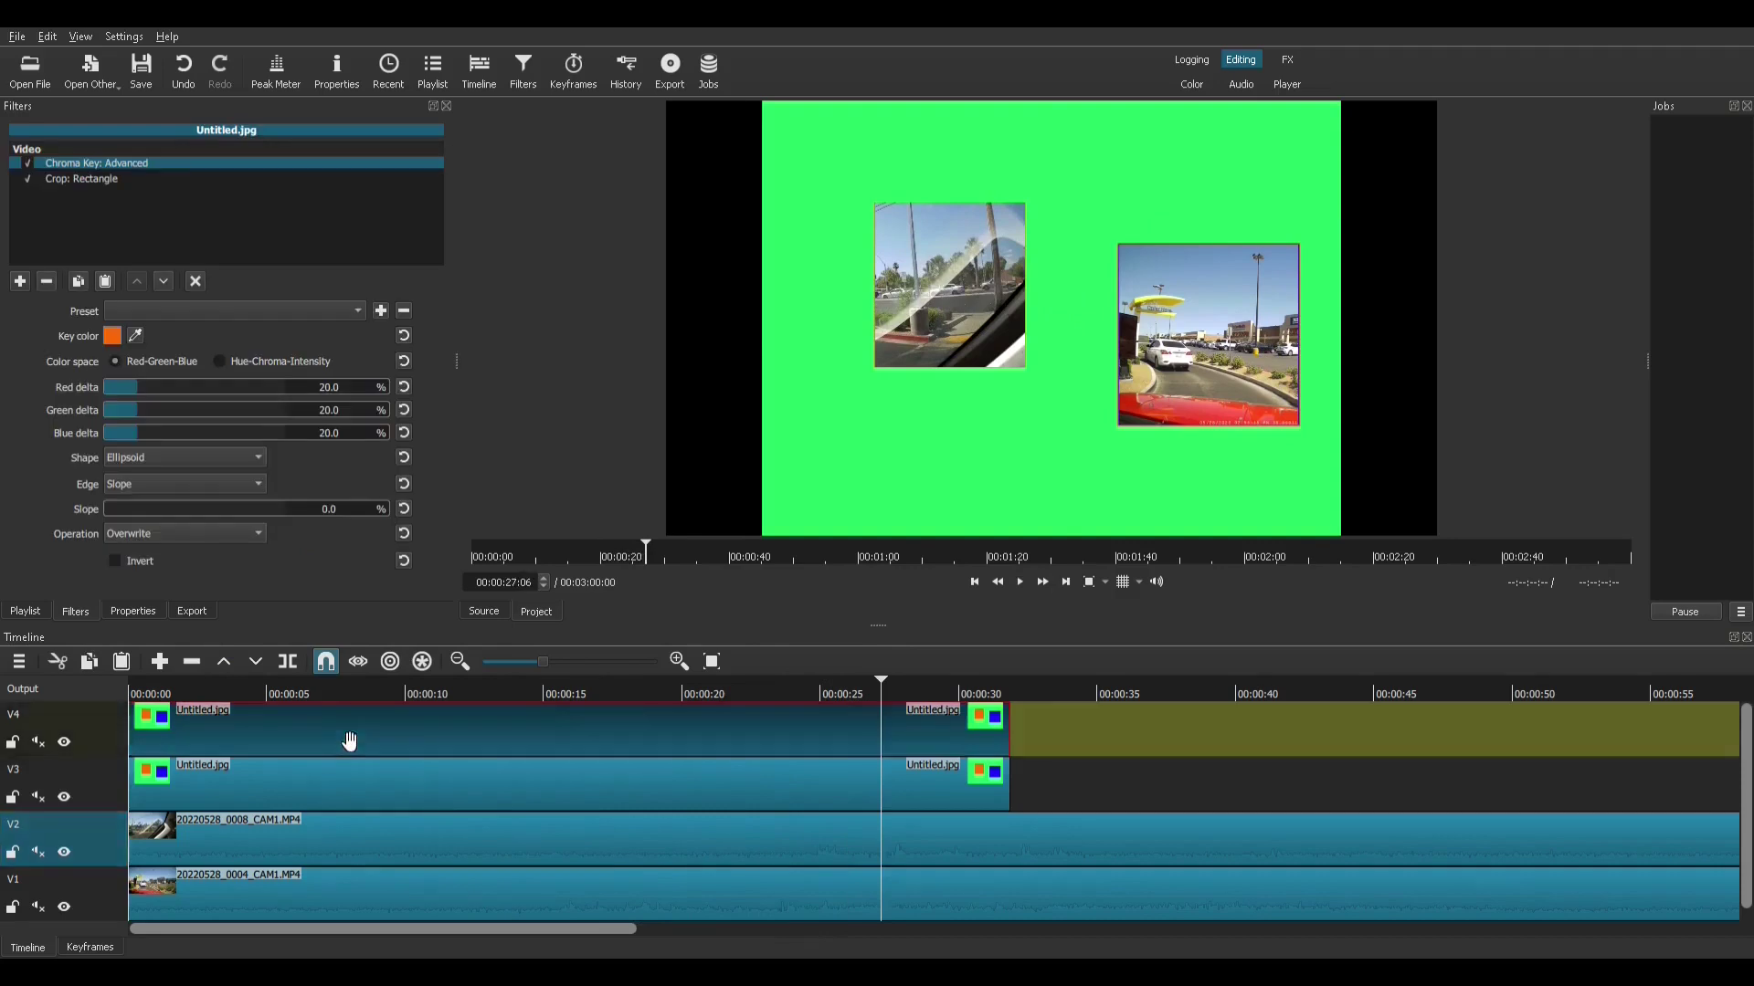
pyautogui.click(92, 182)
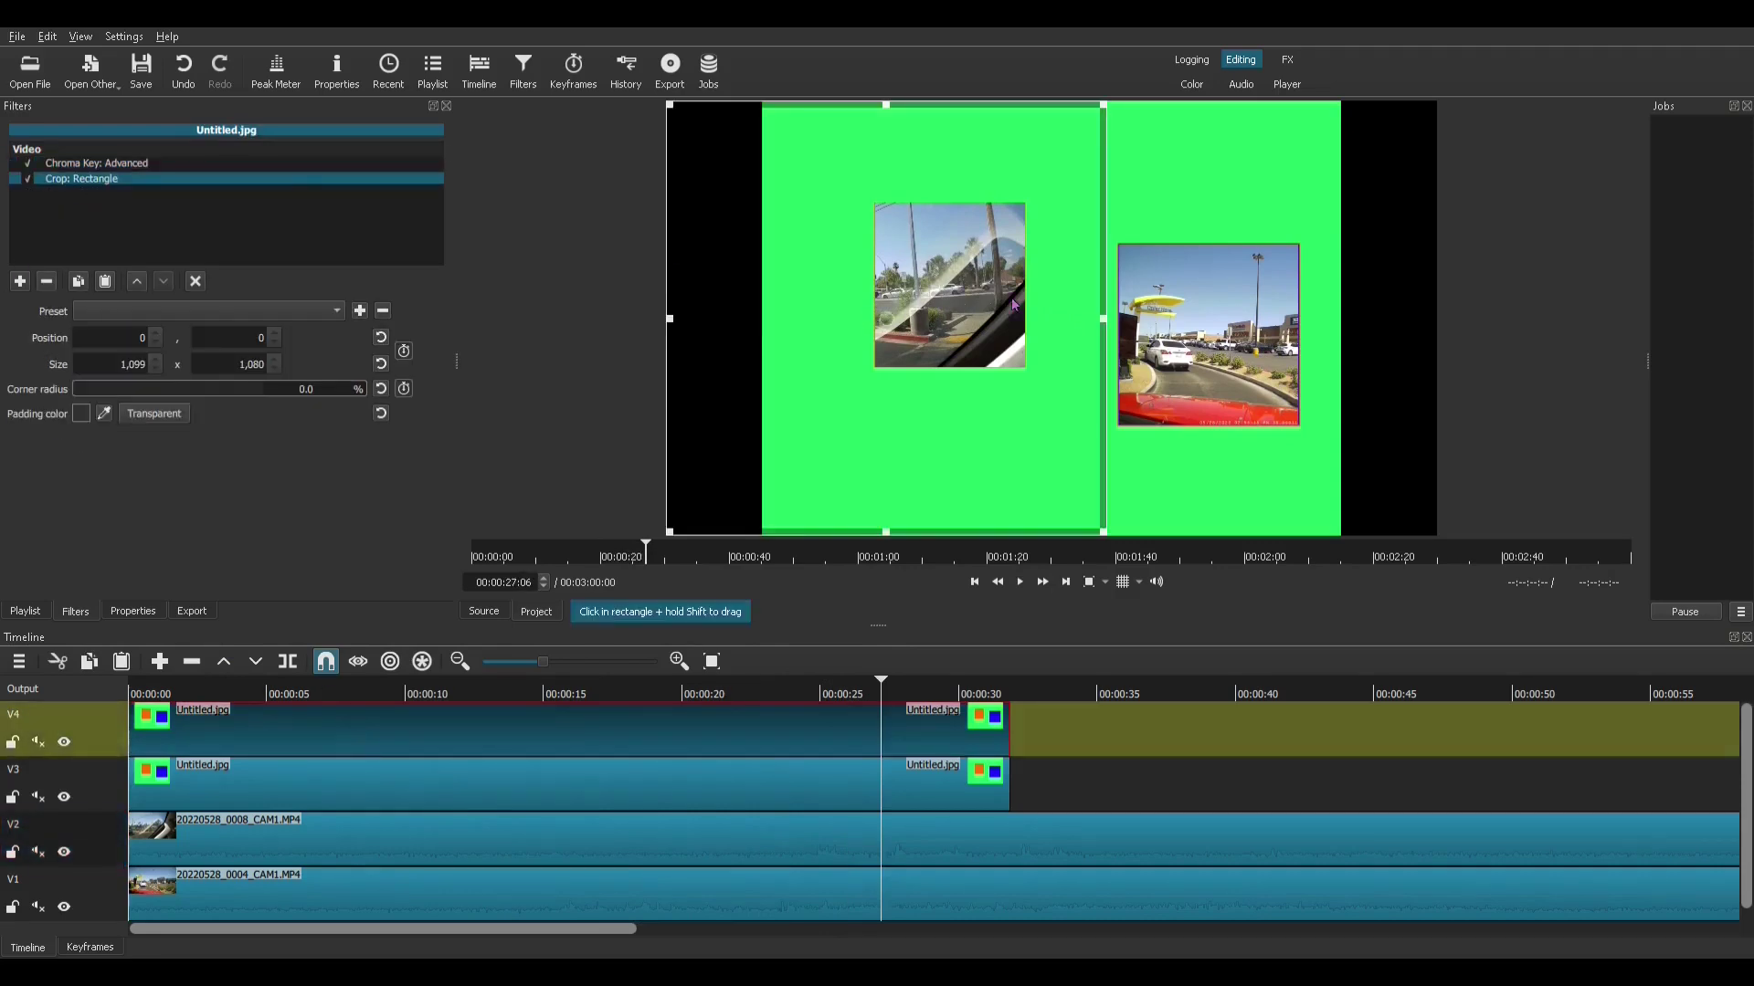
pyautogui.click(331, 788)
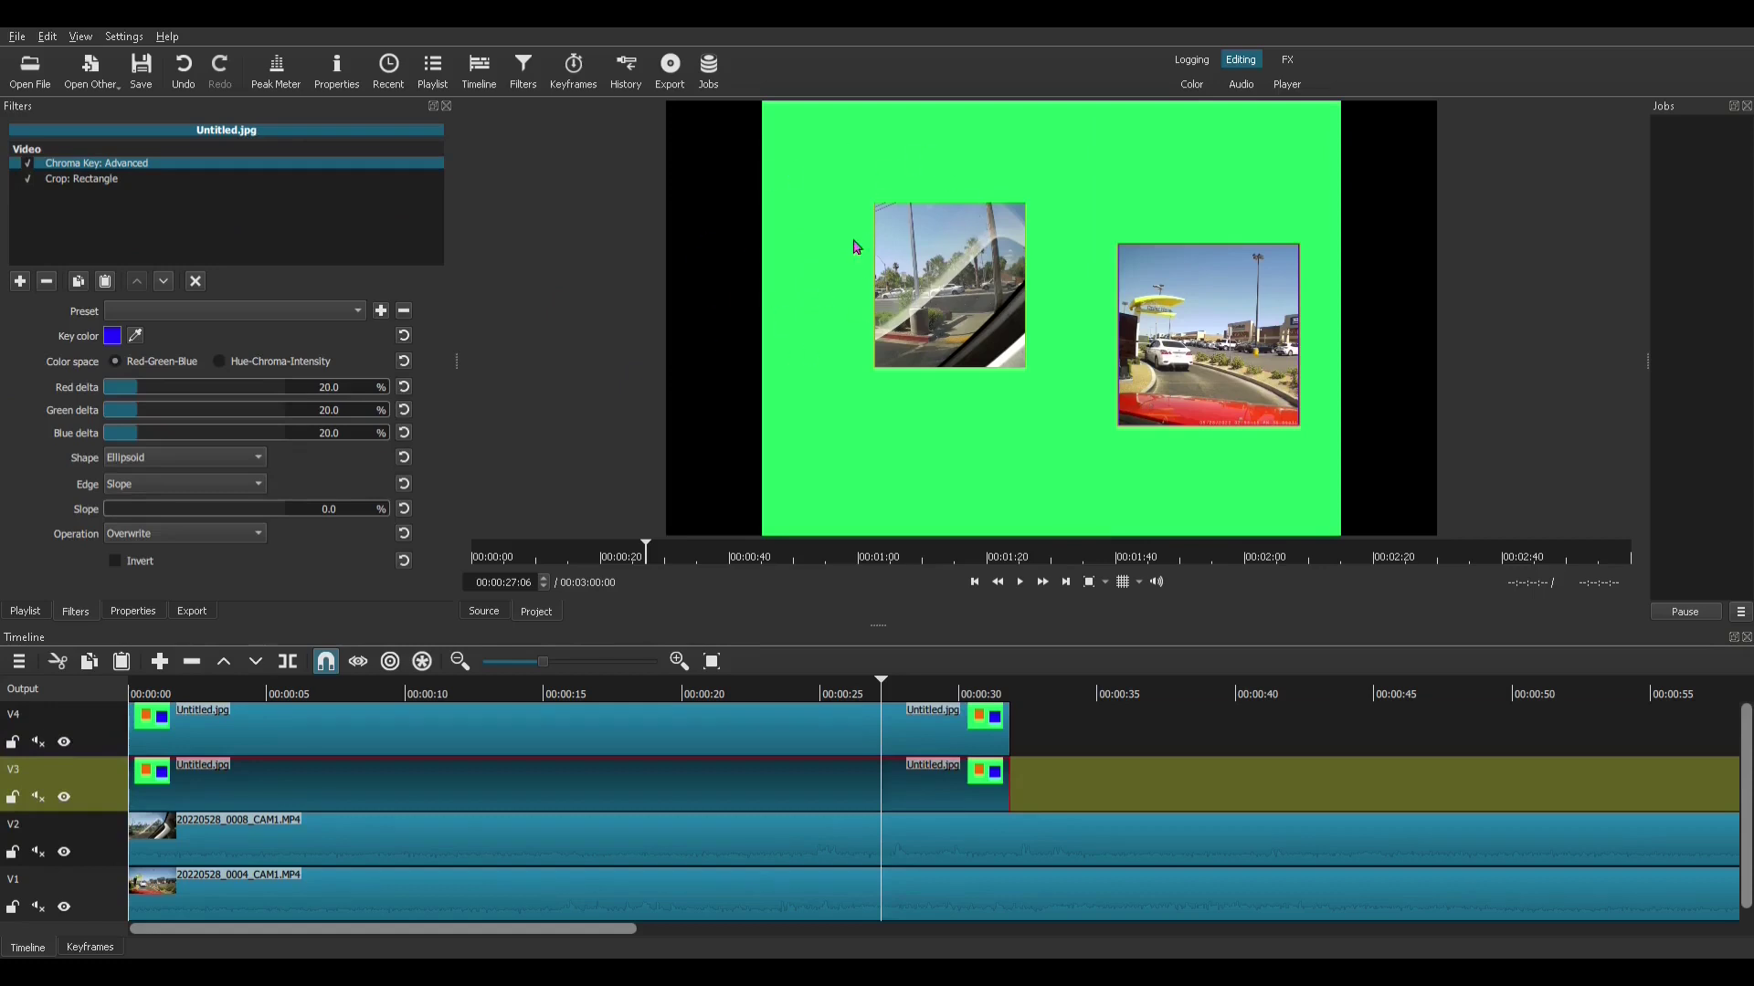
pyautogui.click(384, 749)
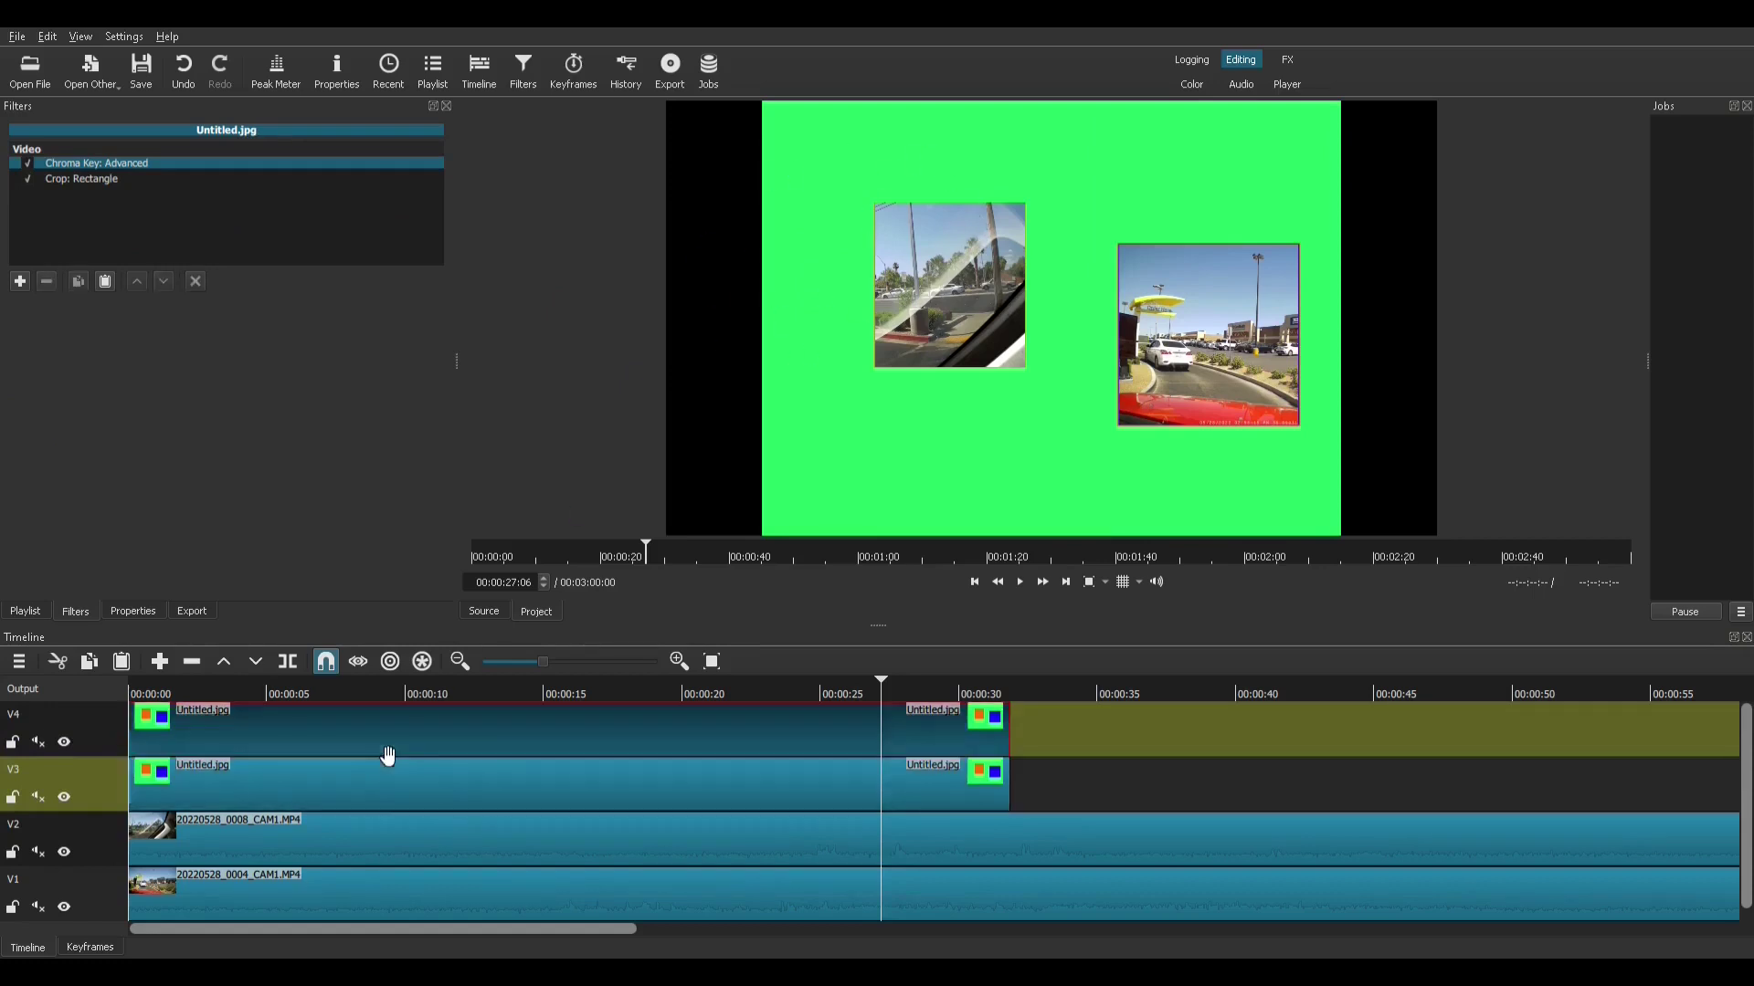
pyautogui.click(389, 806)
pyautogui.click(377, 742)
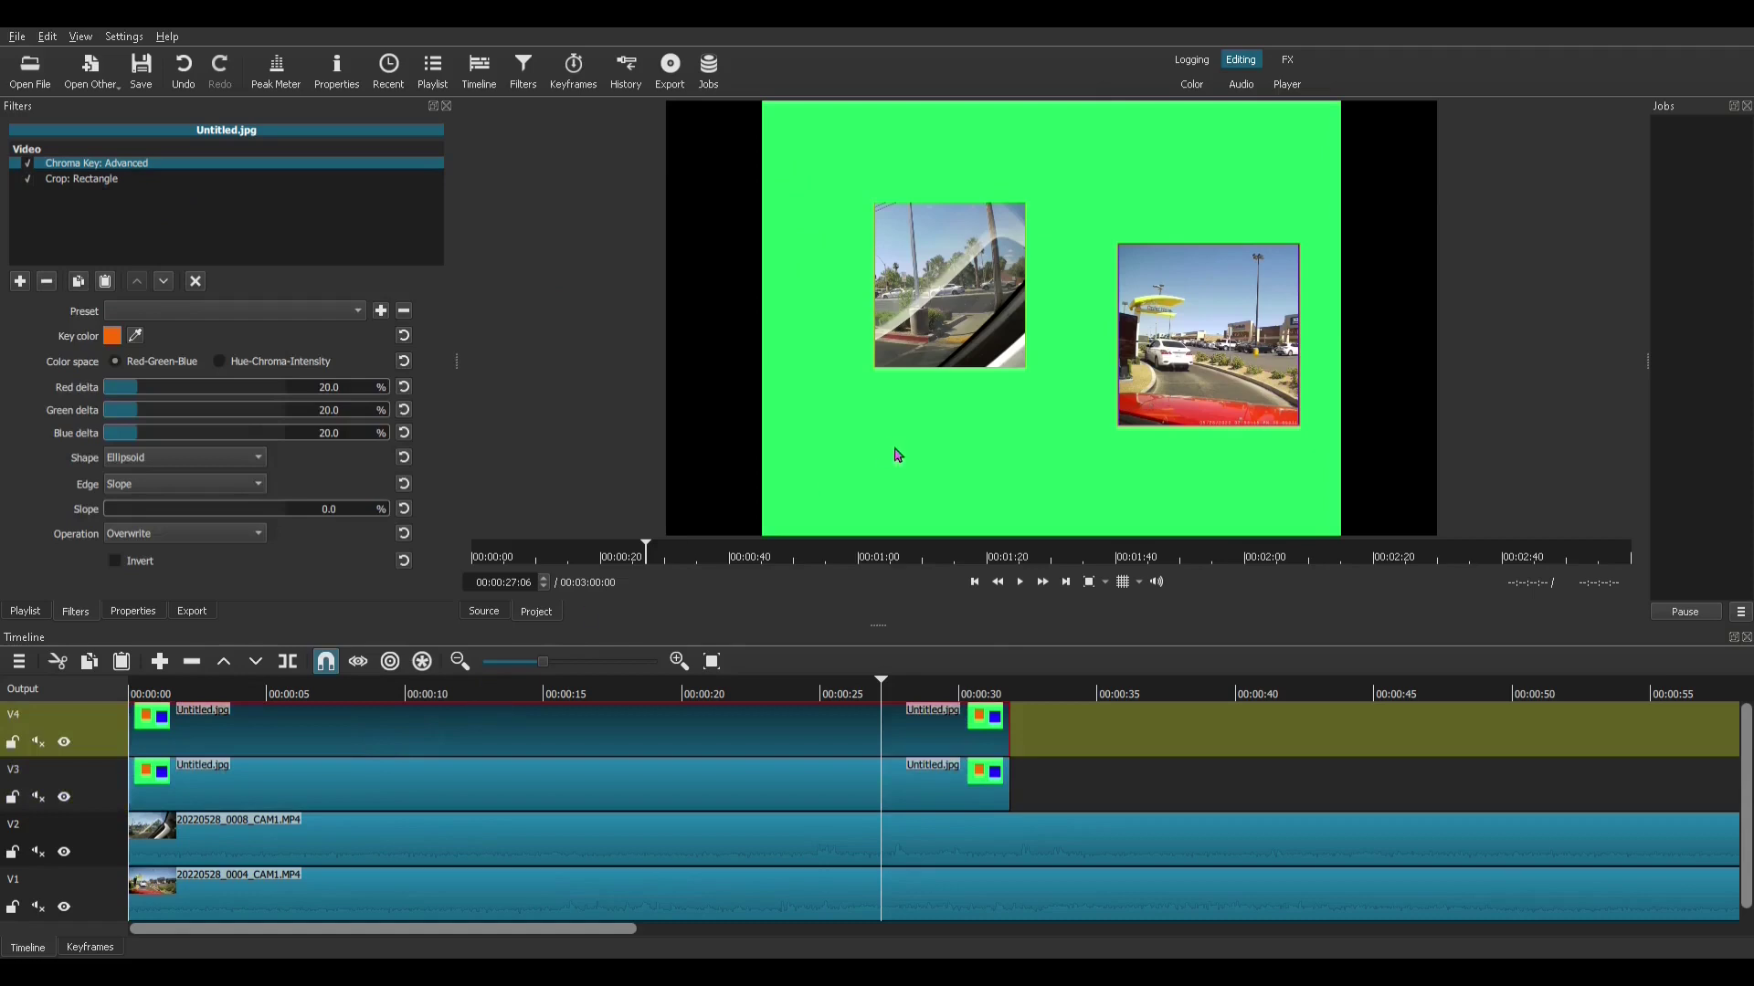
pyautogui.click(78, 184)
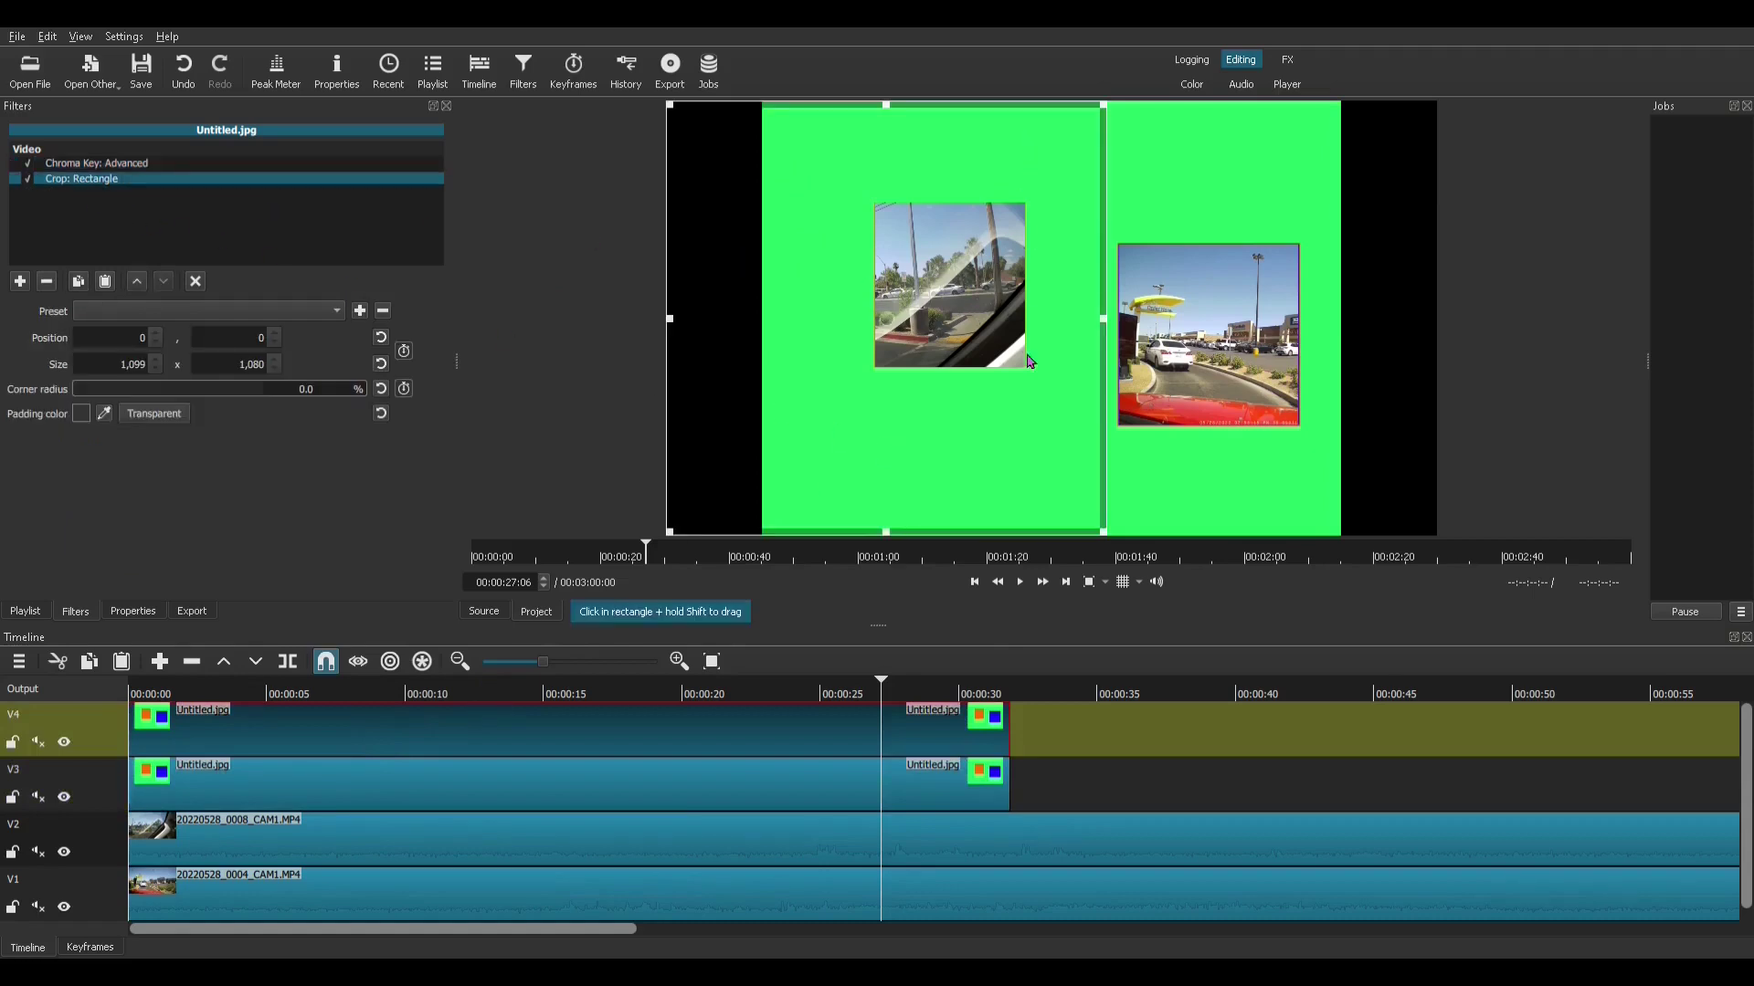
pyautogui.click(289, 801)
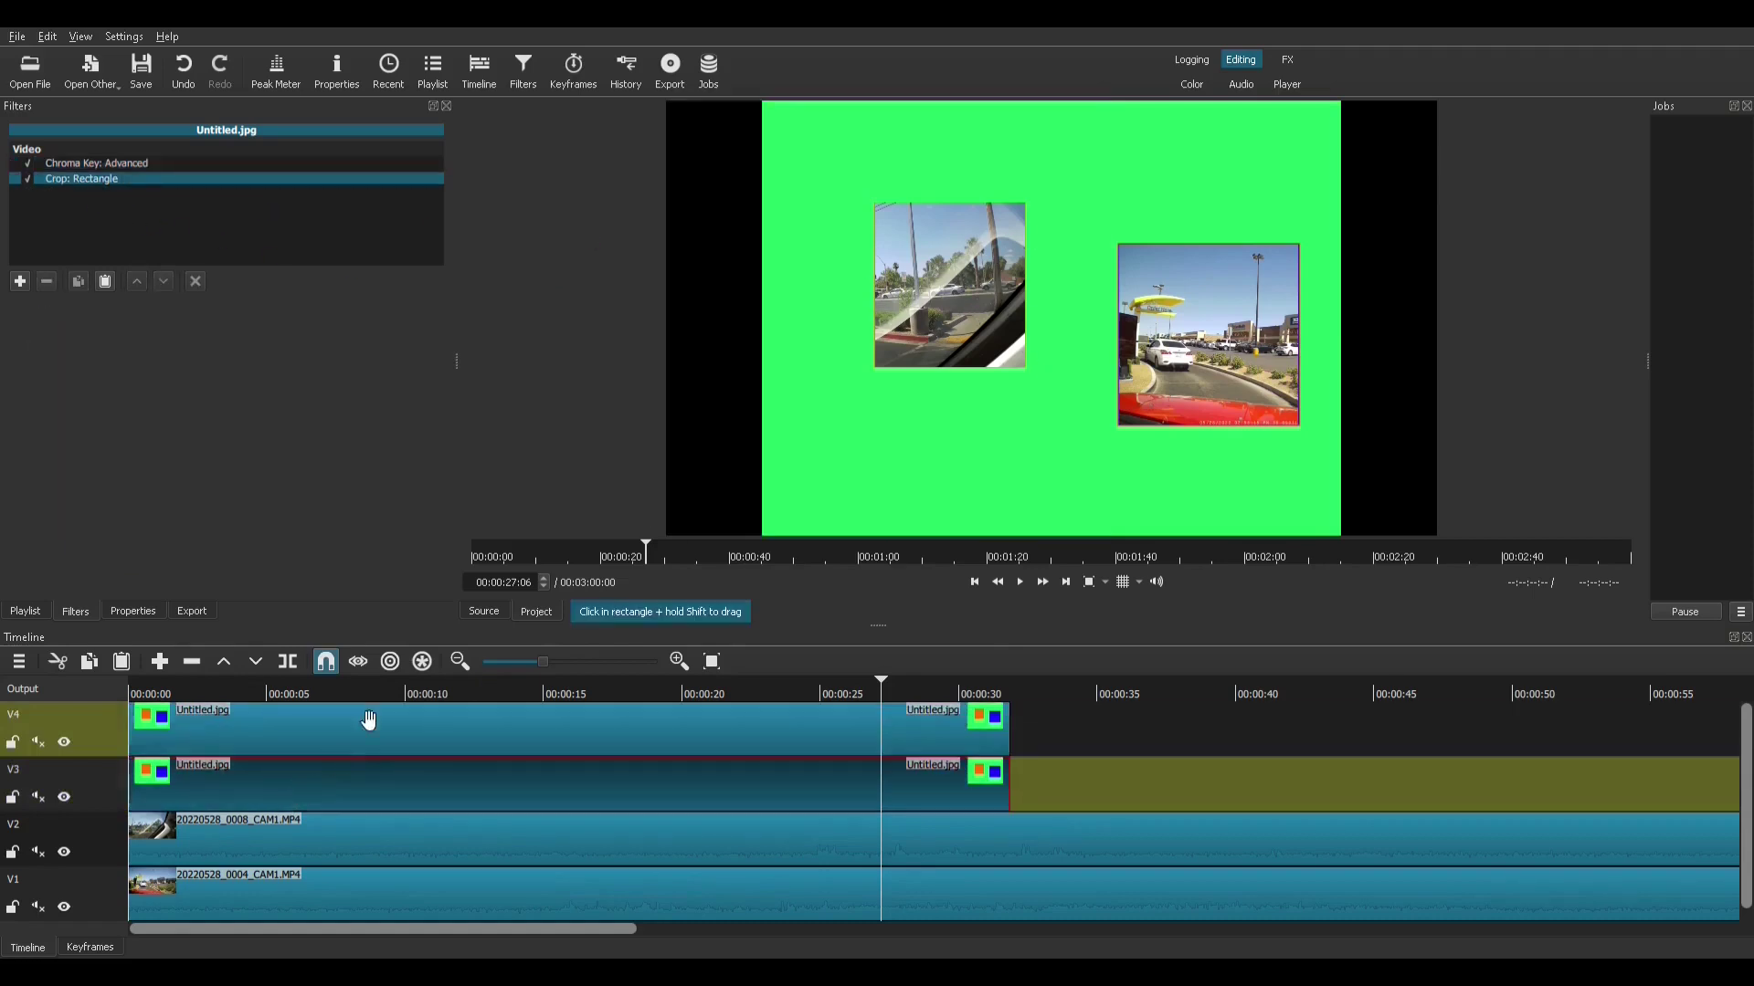
pyautogui.click(61, 182)
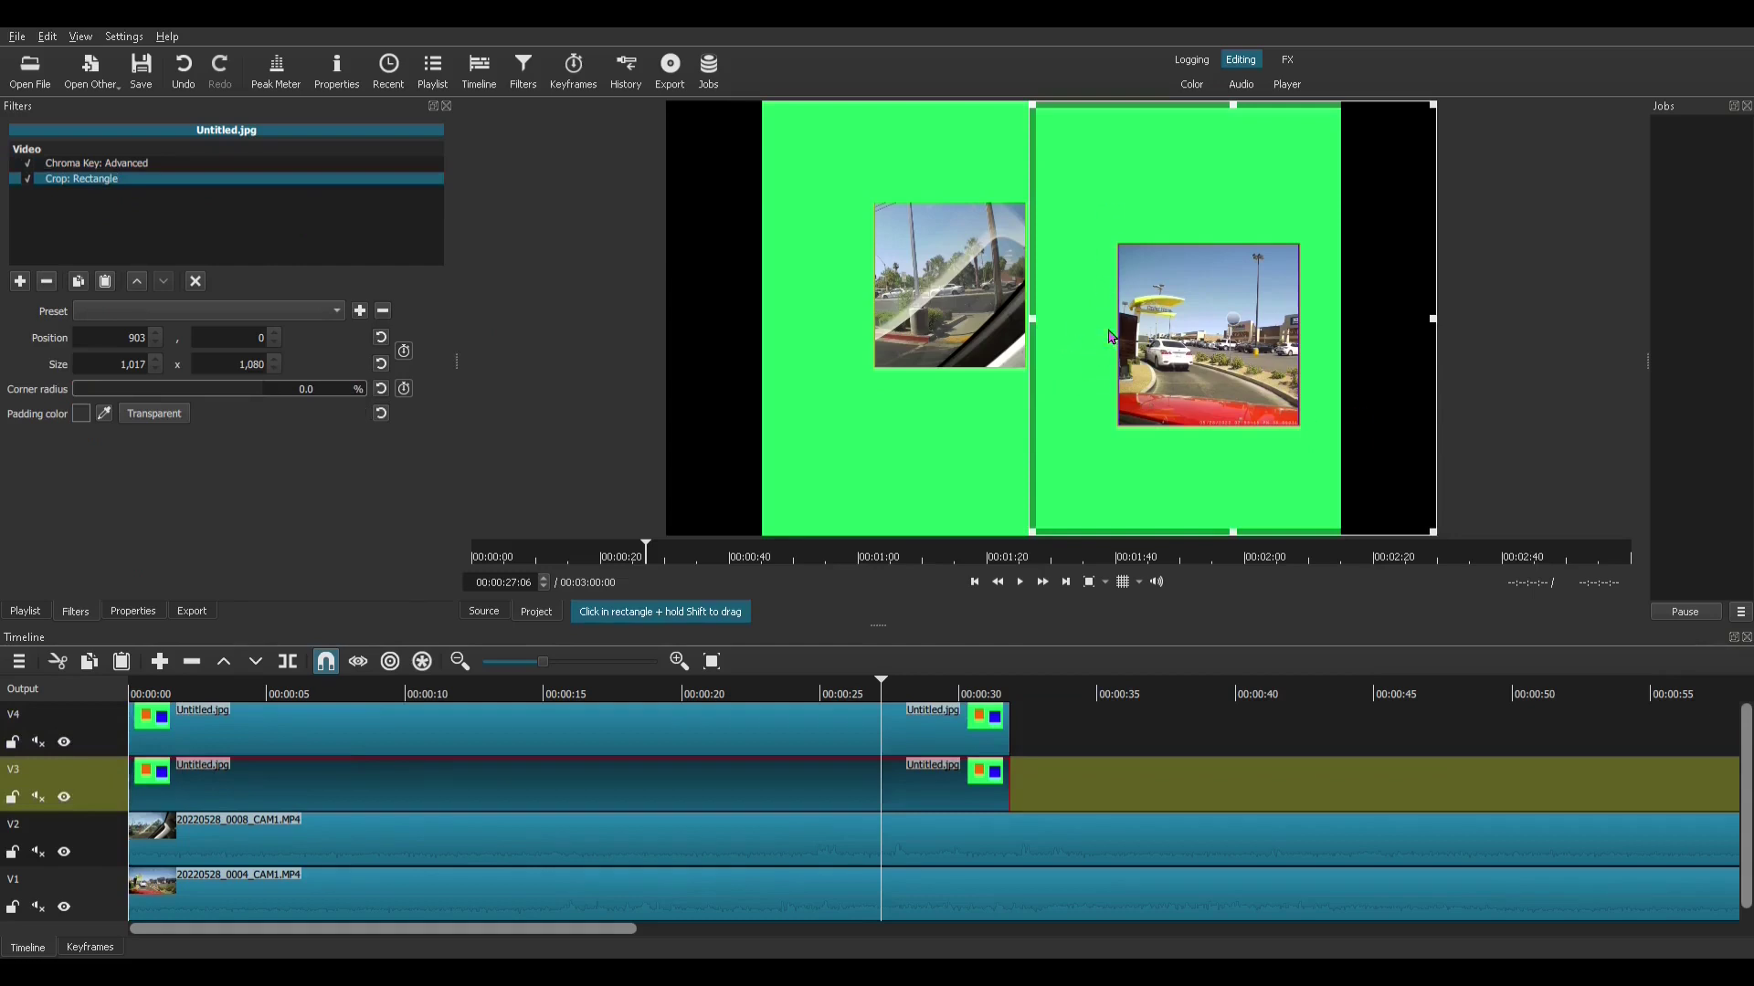